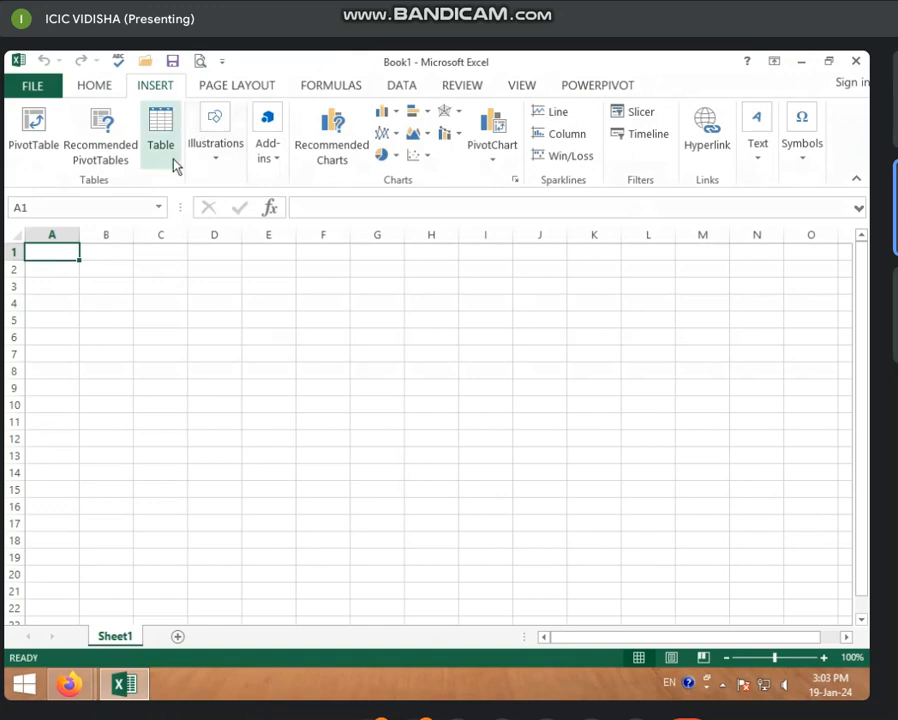
Add the Wikipedia app from the Office add-in store and accept its license terms and privacy policy.
{"action": "left_click", "coordinate": [205, 166]}
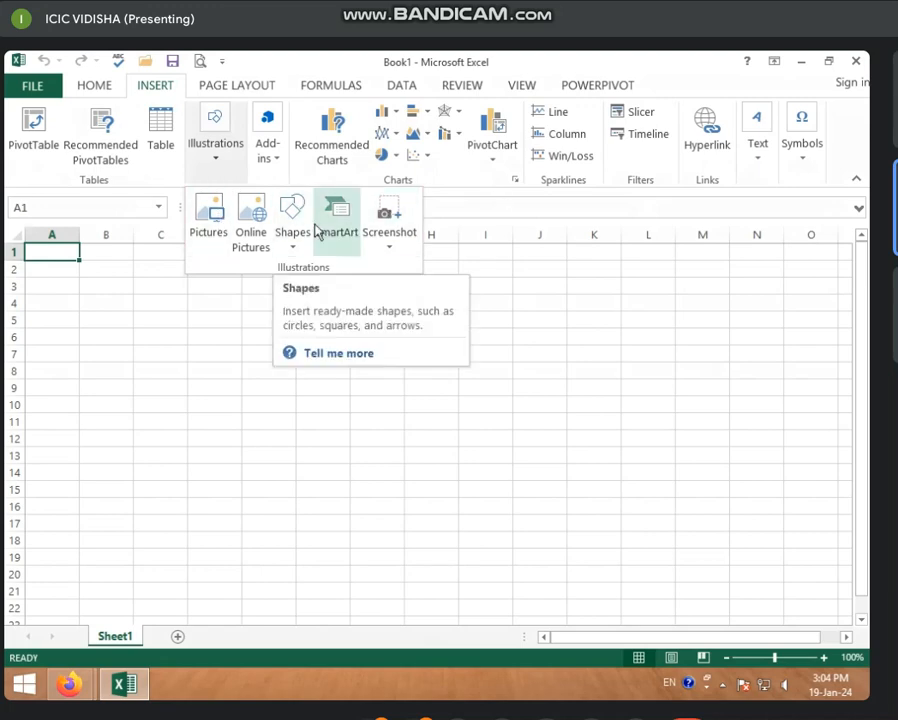
{"action": "left_click", "coordinate": [283, 166]}
{"action": "left_click", "coordinate": [281, 166]}
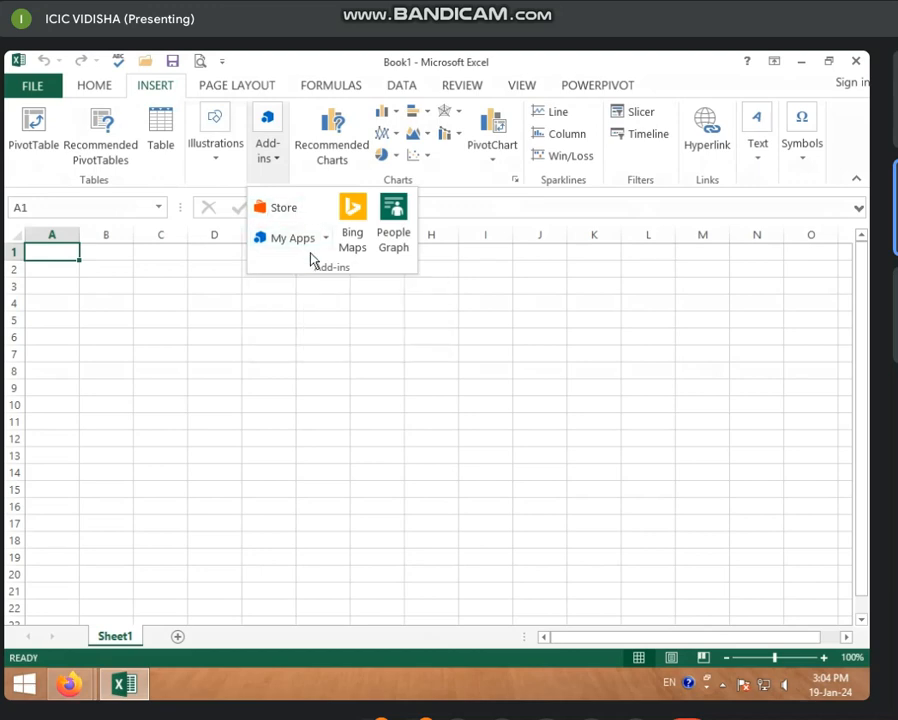
{"action": "left_click", "coordinate": [284, 208]}
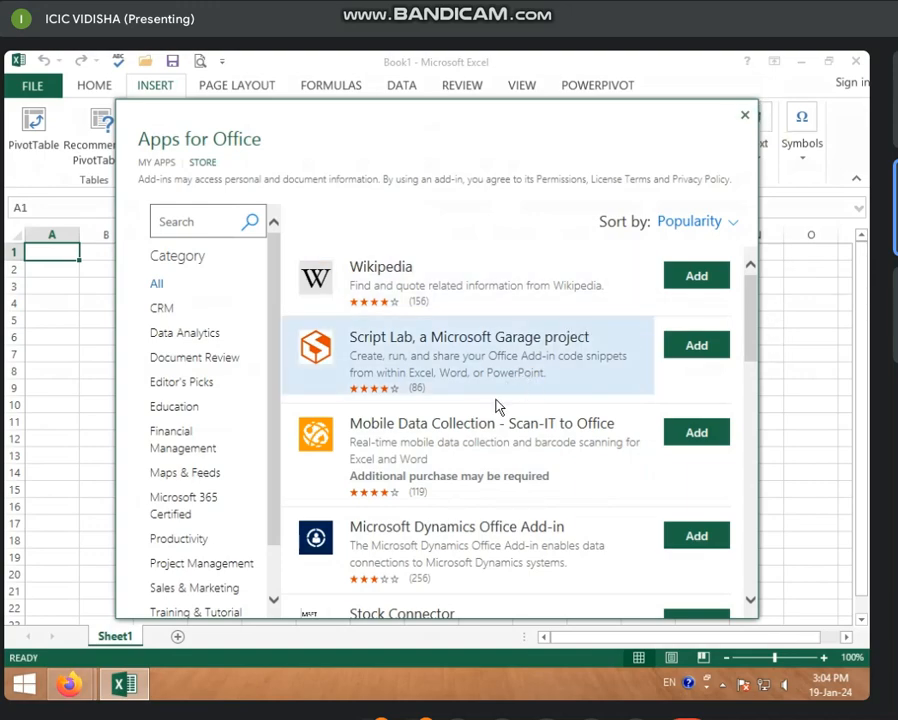
{"action": "scroll", "coordinate": [452, 455], "scroll_direction": "down", "scroll_amount": 10}
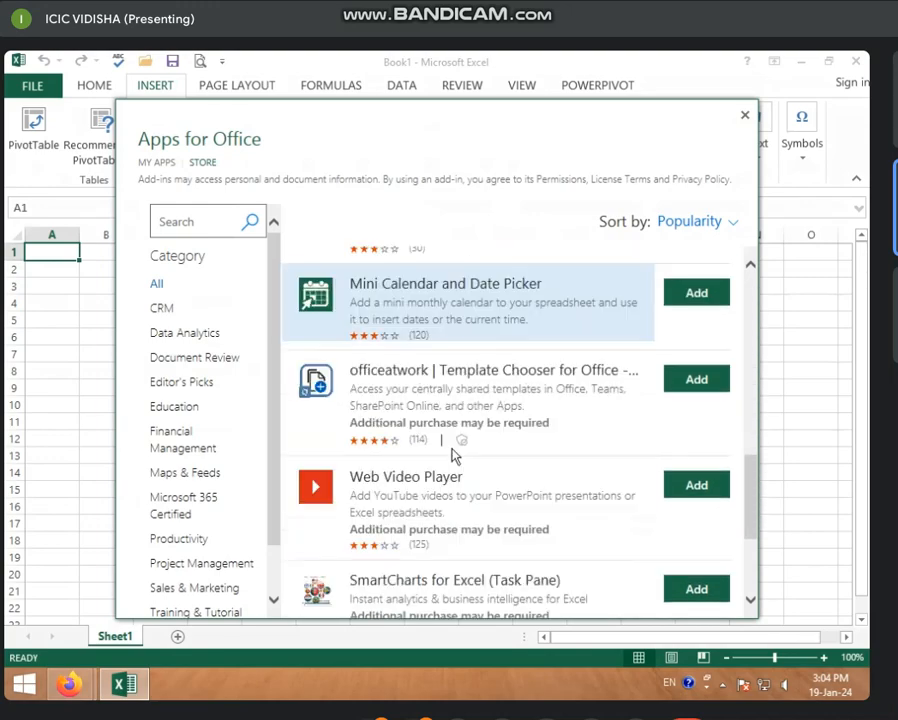
{"action": "scroll", "coordinate": [452, 455], "scroll_direction": "down", "scroll_amount": 3}
{"action": "scroll", "coordinate": [452, 455], "scroll_direction": "down", "scroll_amount": 2}
{"action": "scroll", "coordinate": [400, 430], "scroll_direction": "up", "scroll_amount": 4}
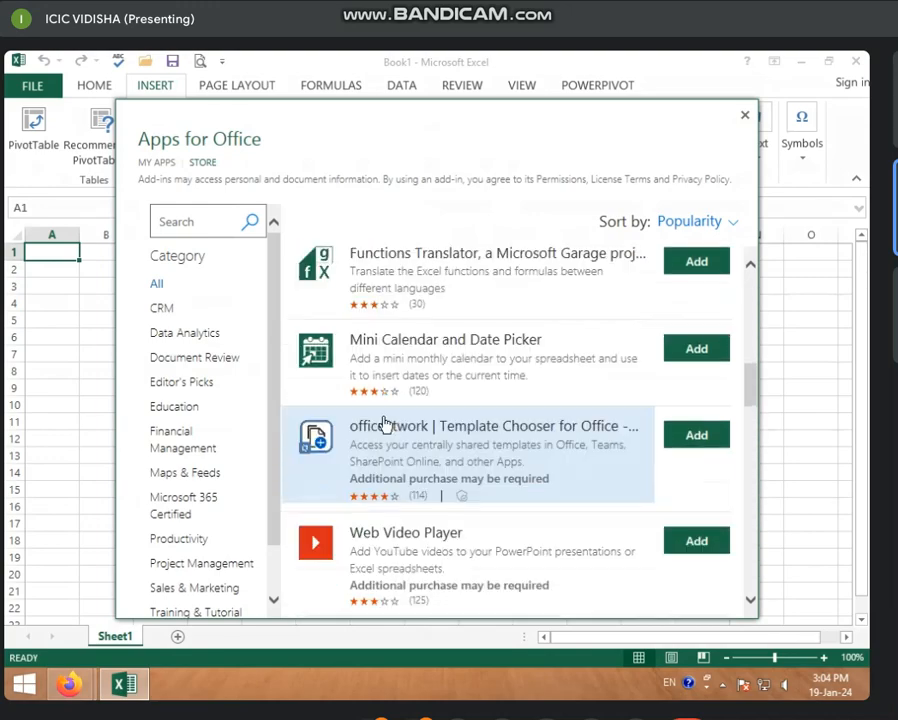
{"action": "scroll", "coordinate": [400, 330], "scroll_direction": "up", "scroll_amount": 4}
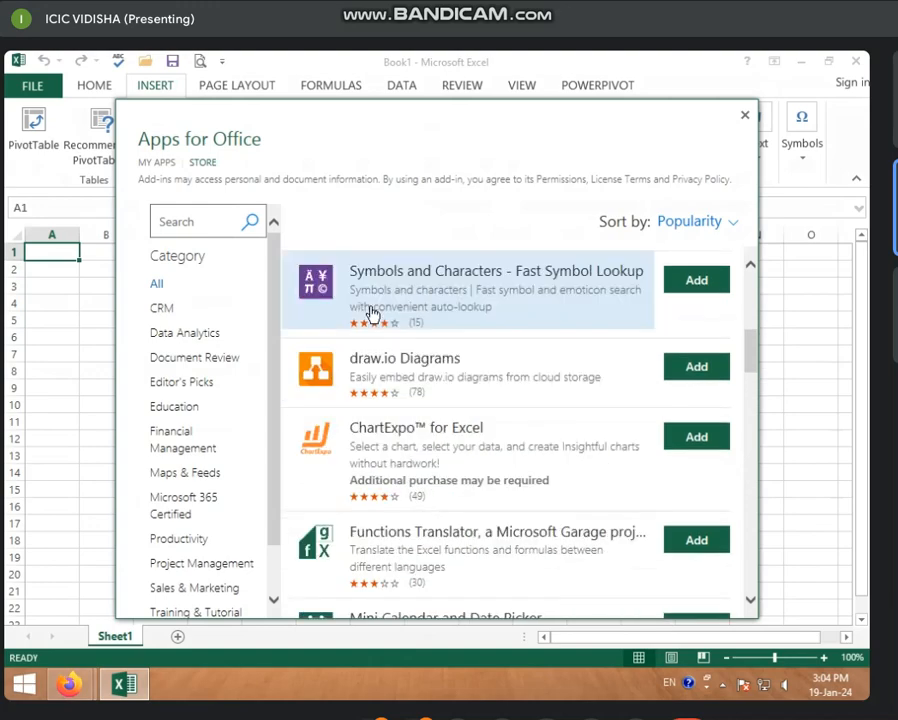
{"action": "scroll", "coordinate": [395, 320], "scroll_direction": "up", "scroll_amount": 2}
{"action": "scroll", "coordinate": [395, 322], "scroll_direction": "up", "scroll_amount": 3}
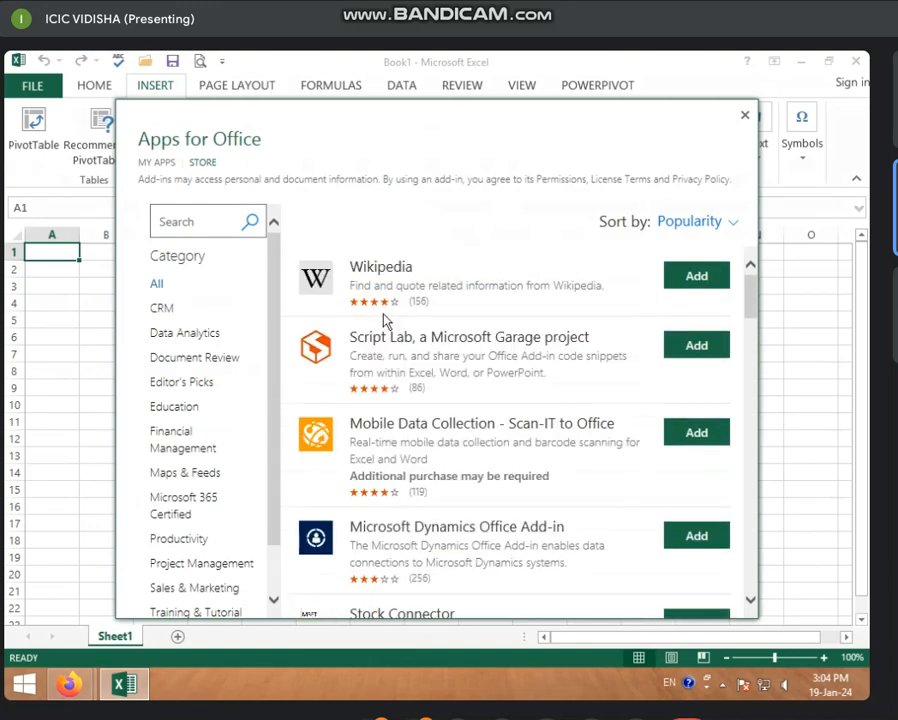
{"action": "left_click", "coordinate": [698, 281]}
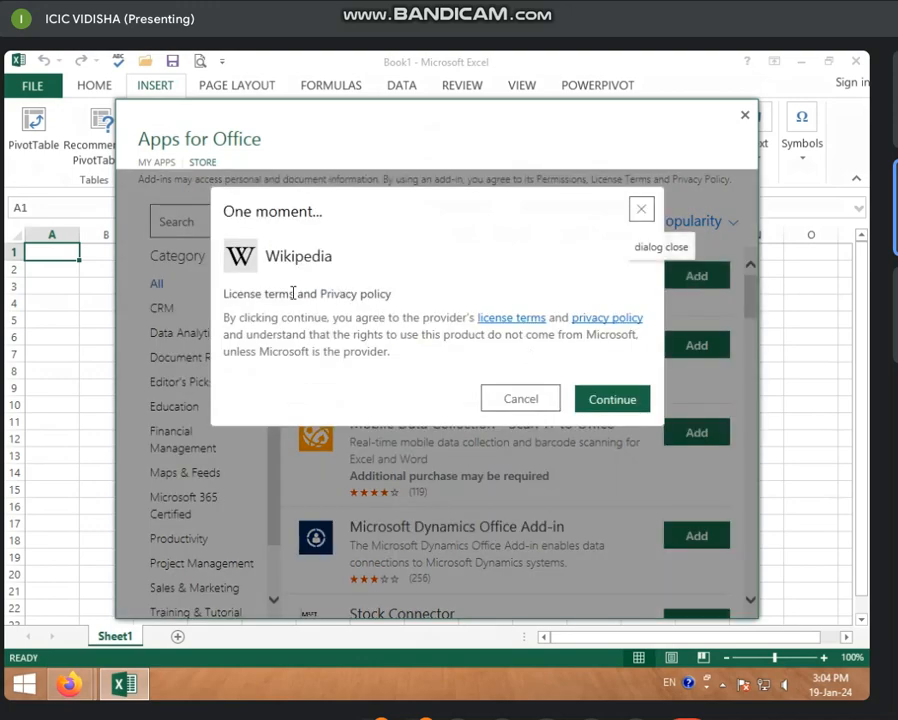
{"action": "left_click", "coordinate": [622, 400]}
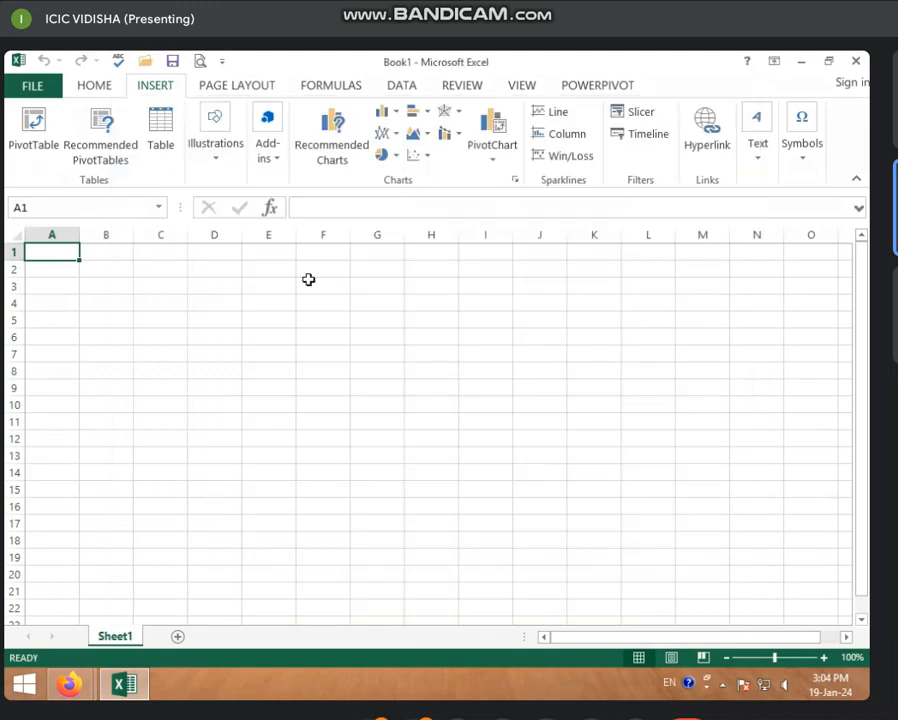
View the list of recently used apps among the add-ins.
{"action": "left_click", "coordinate": [274, 160]}
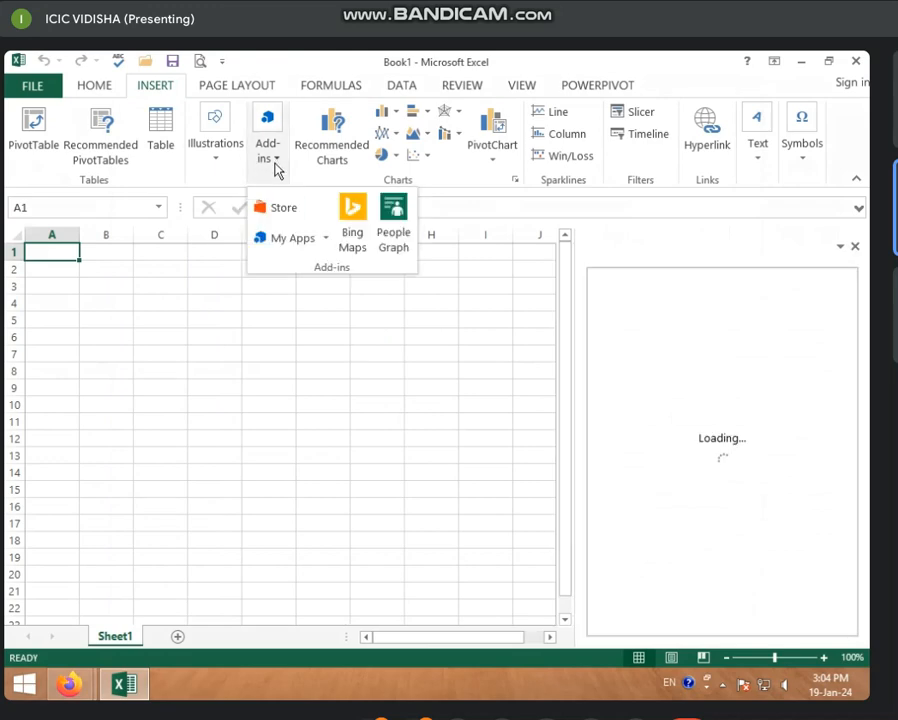
{"action": "left_click", "coordinate": [325, 240]}
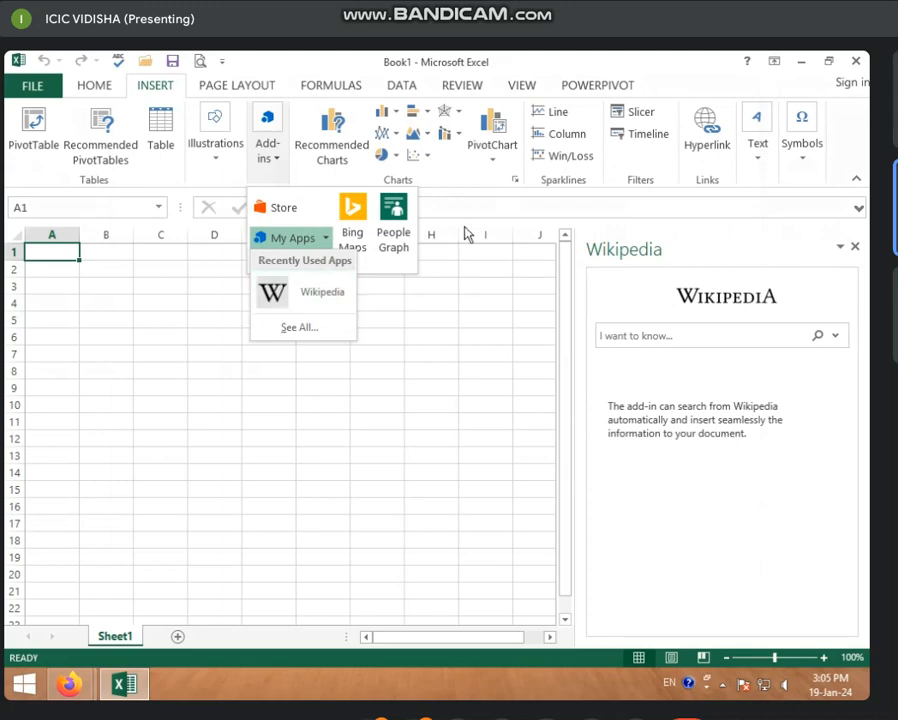
{"action": "left_click", "coordinate": [413, 371]}
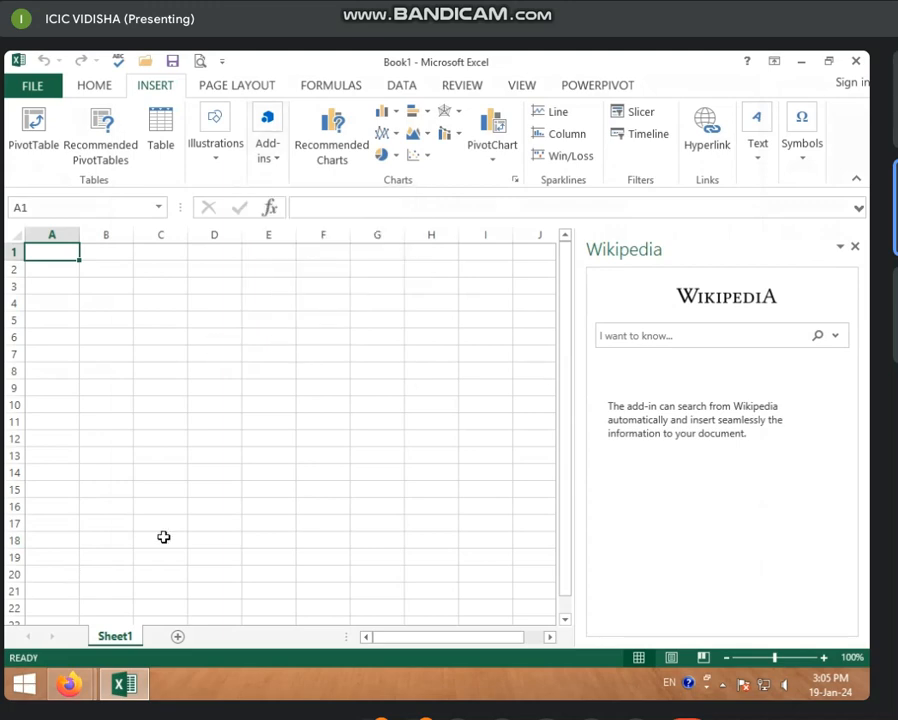
Open the recent workbook "5.00 TO 5.30 NON BUSINESS TALLY".
{"action": "left_click", "coordinate": [47, 92]}
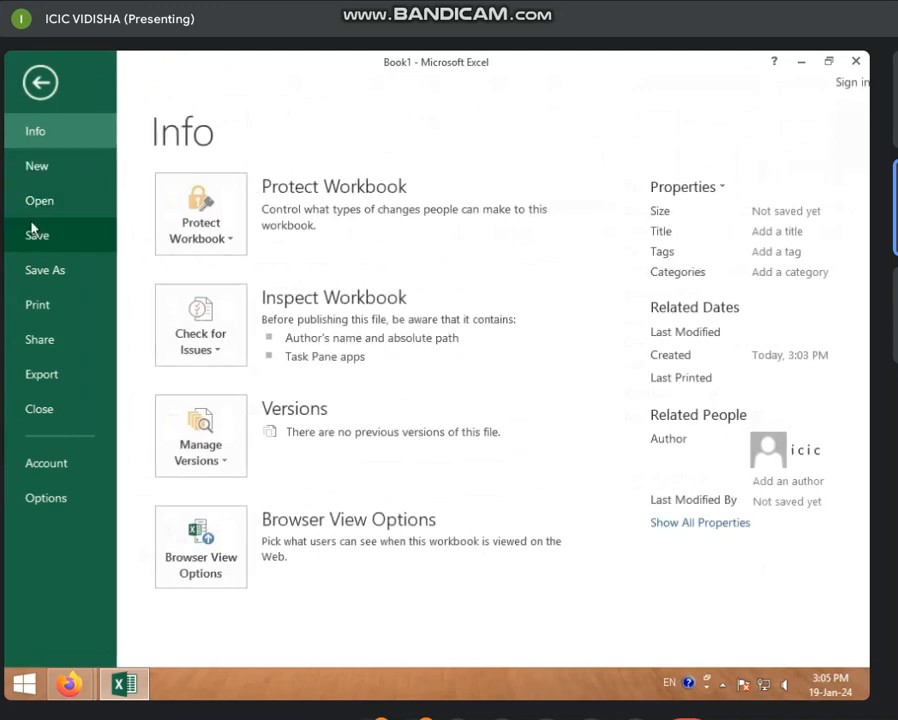
{"action": "left_click", "coordinate": [25, 200]}
{"action": "left_click", "coordinate": [574, 326]}
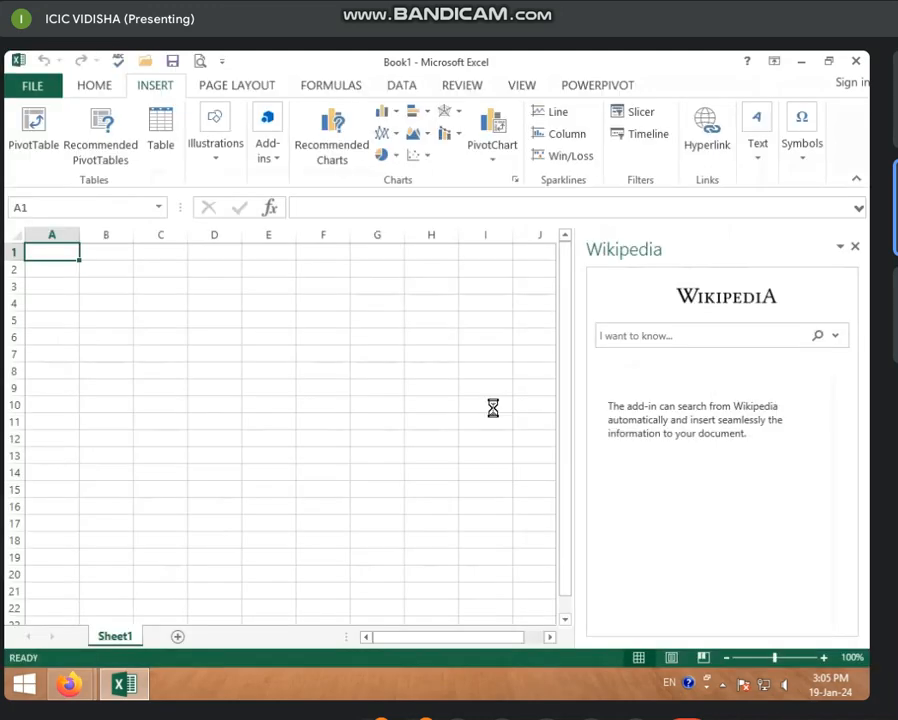
{"action": "left_click", "coordinate": [235, 375]}
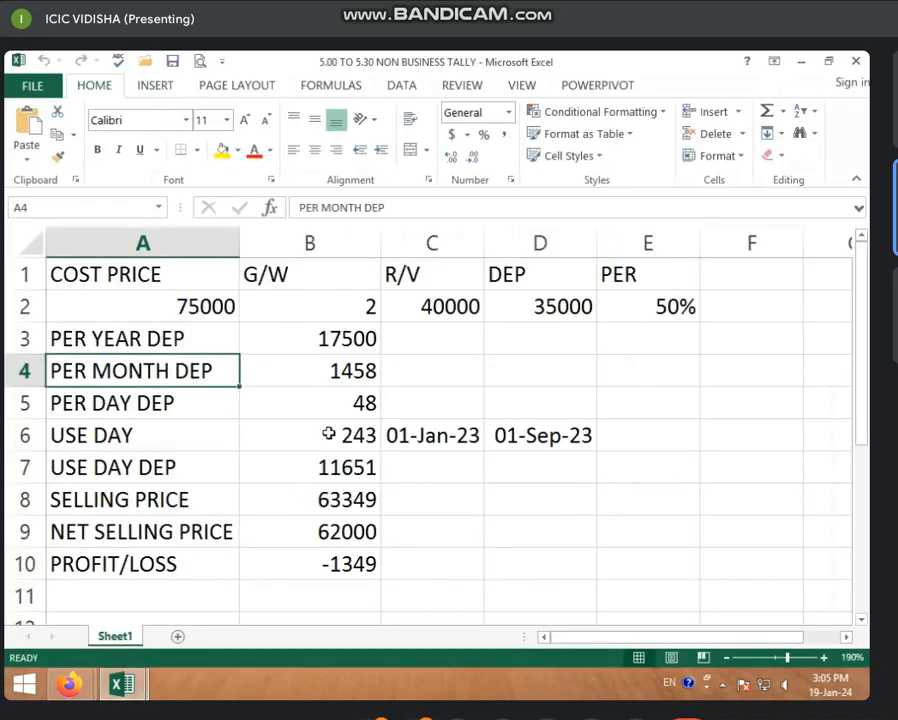
{"action": "left_click", "coordinate": [205, 87]}
{"action": "left_click", "coordinate": [170, 88]}
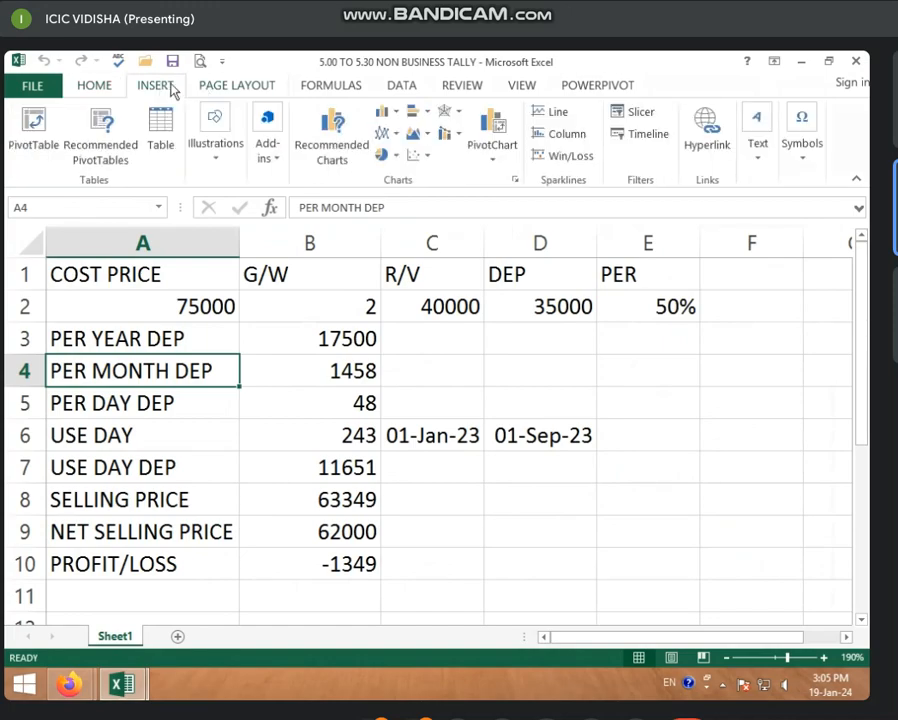
{"action": "left_click", "coordinate": [272, 160]}
{"action": "left_click", "coordinate": [292, 238]}
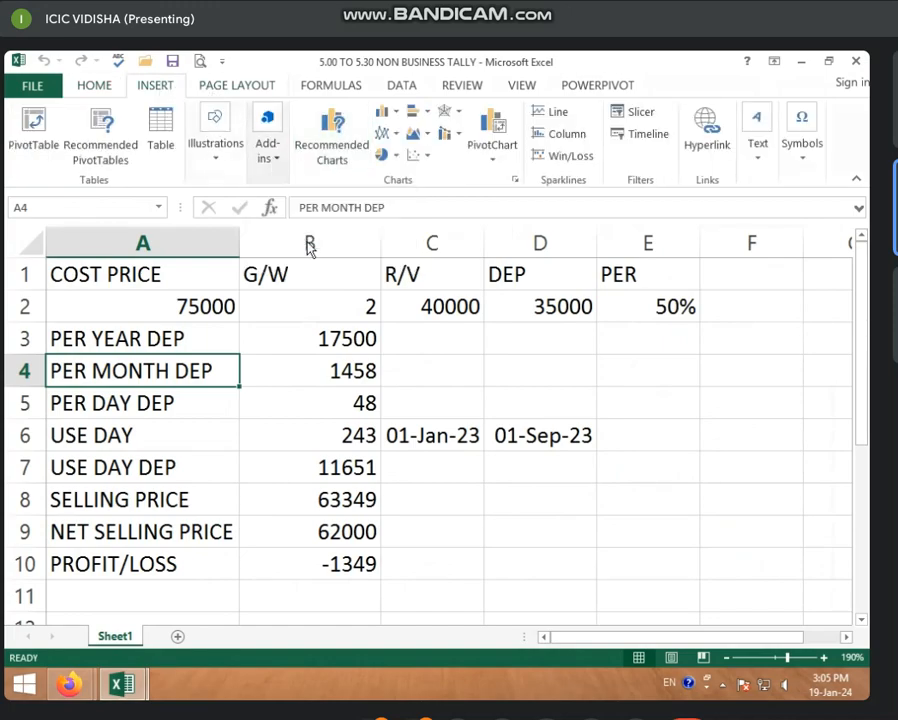
{"action": "left_click", "coordinate": [744, 116]}
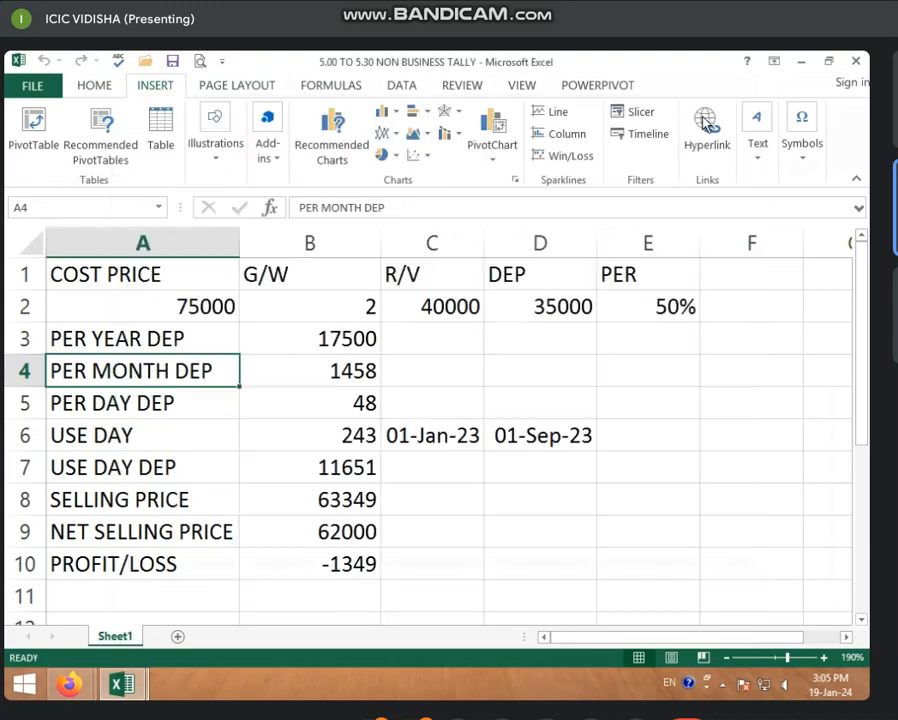
{"action": "left_click", "coordinate": [280, 164]}
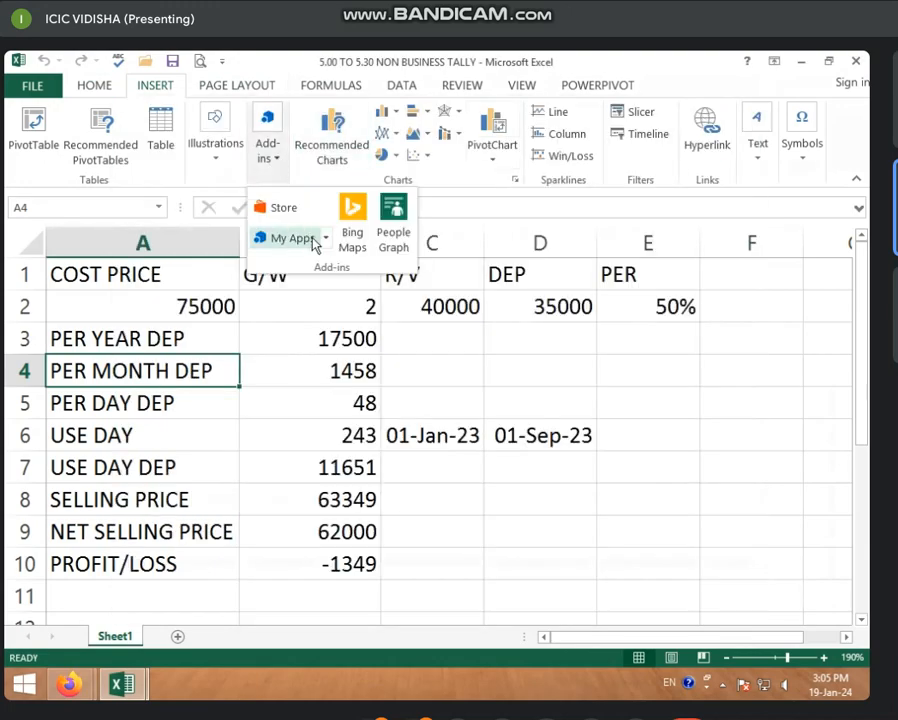
{"action": "left_click", "coordinate": [304, 238]}
{"action": "left_click", "coordinate": [745, 116]}
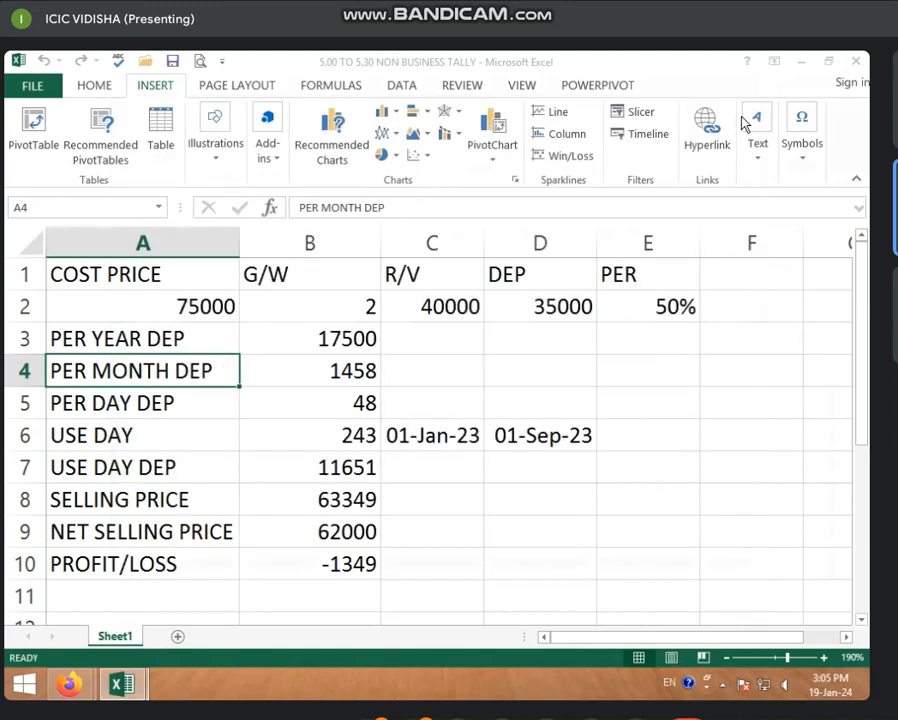
Launch the Wikipedia add-in from the recently used apps in the opened workbook.
{"action": "left_click", "coordinate": [280, 164]}
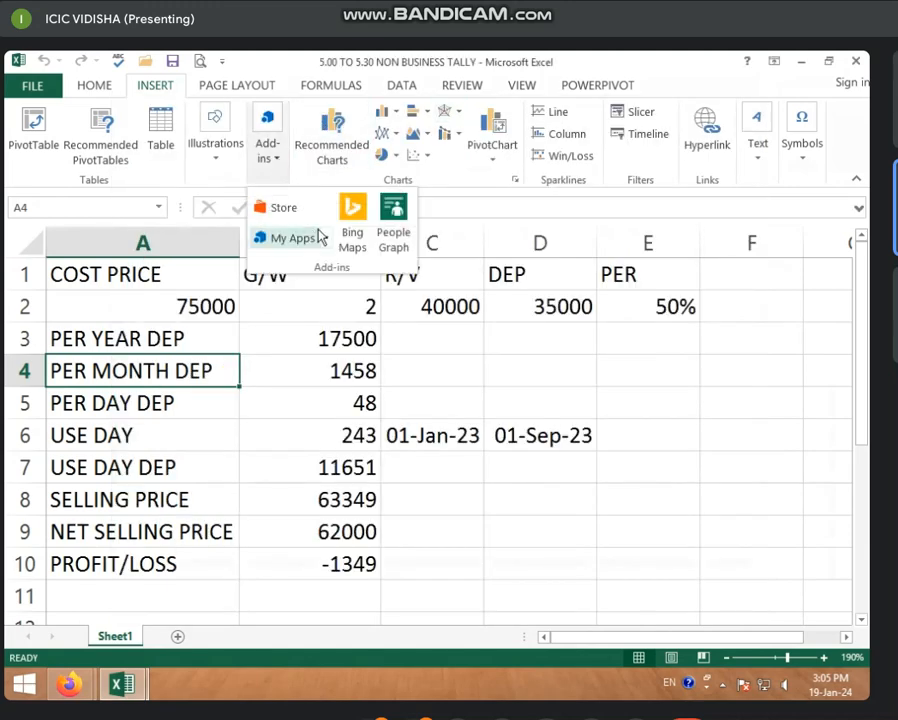
{"action": "left_click", "coordinate": [326, 240]}
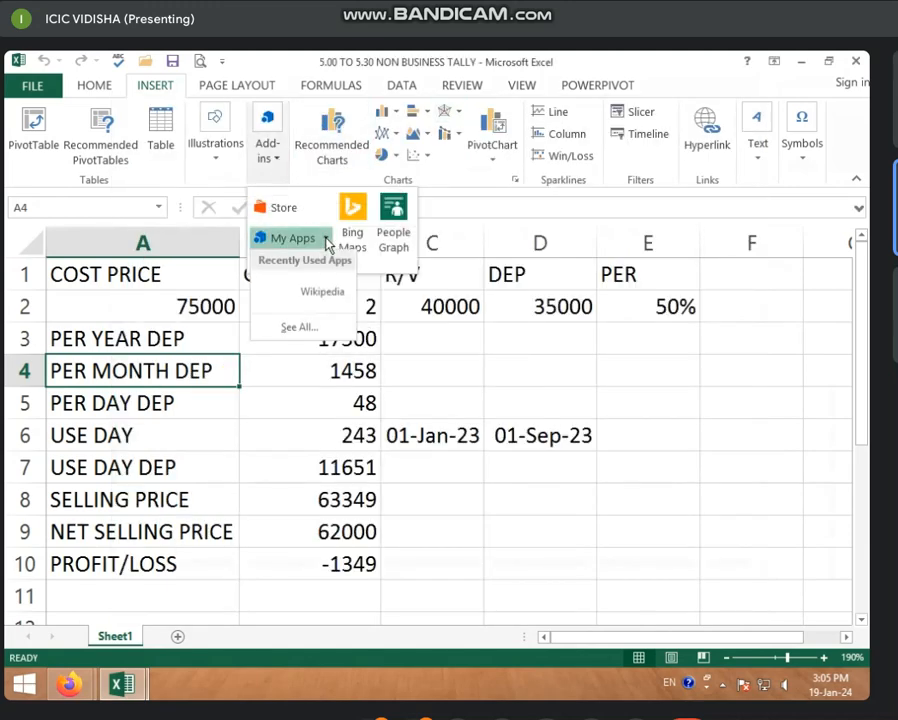
{"action": "left_click", "coordinate": [302, 304]}
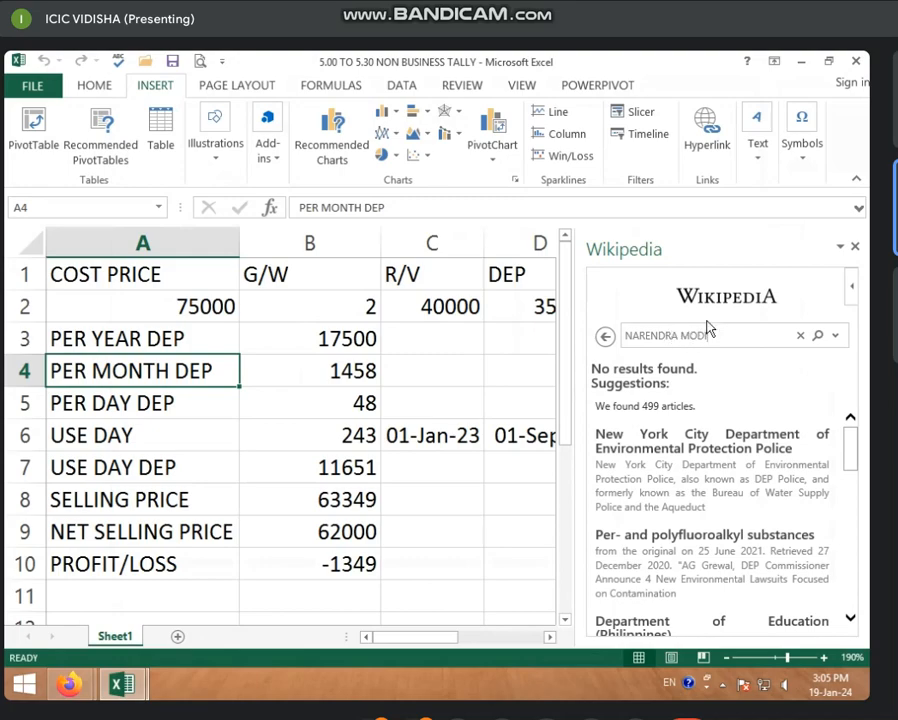
Look up NARENDRA MODI in the Wikipedia add-in, browsing the suggested articles, and close the add-in's pane.
{"action": "left_click", "coordinate": [818, 336]}
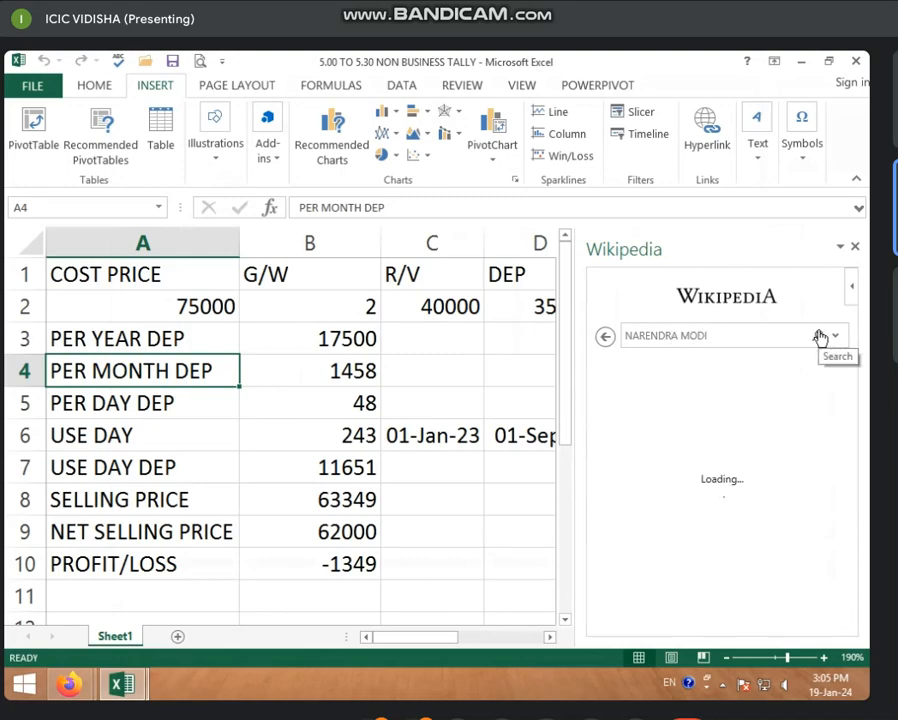
{"action": "scroll", "coordinate": [652, 430], "scroll_direction": "down", "scroll_amount": 2}
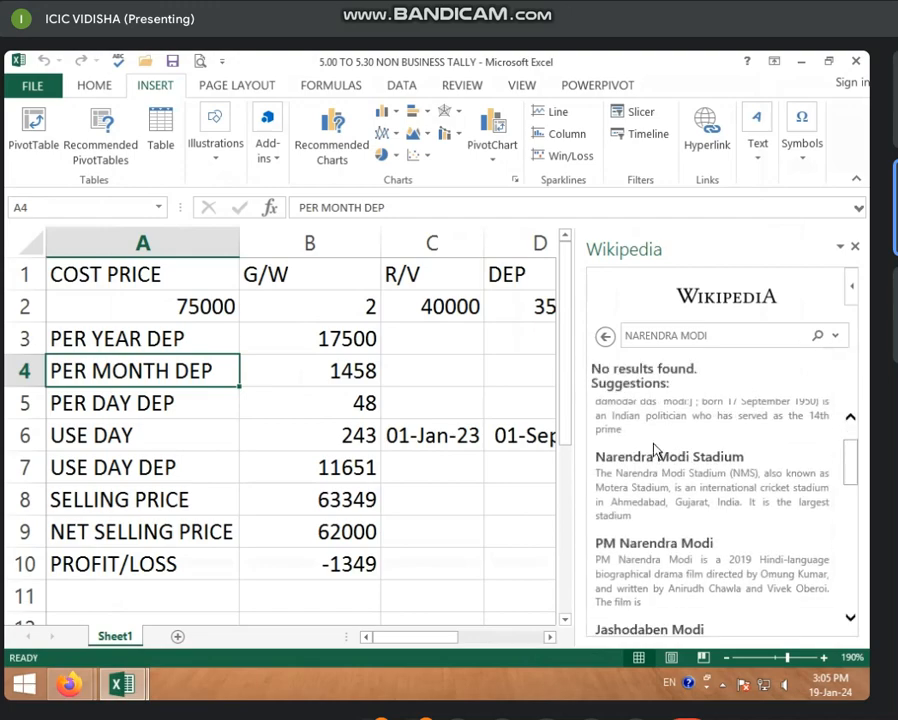
{"action": "scroll", "coordinate": [653, 449], "scroll_direction": "down", "scroll_amount": 5}
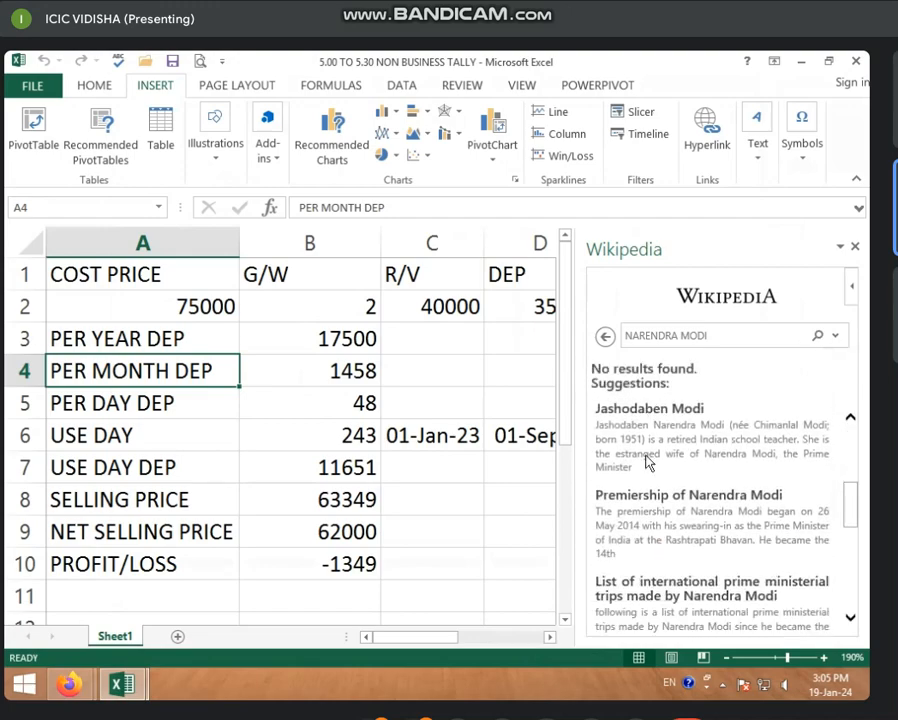
{"action": "scroll", "coordinate": [650, 462], "scroll_direction": "down", "scroll_amount": 2}
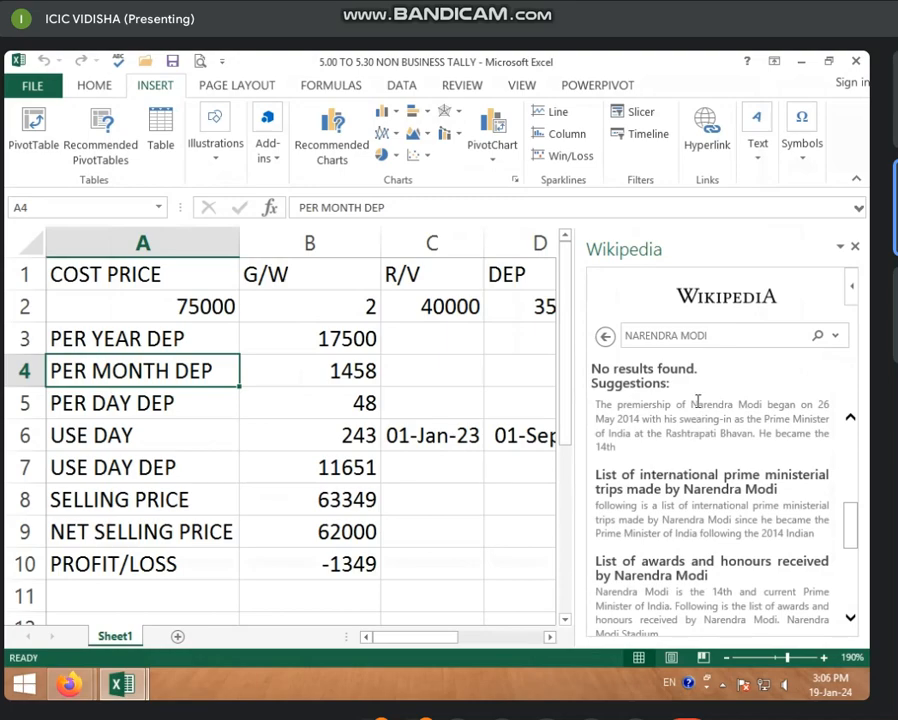
{"action": "scroll", "coordinate": [697, 405], "scroll_direction": "down", "scroll_amount": 6}
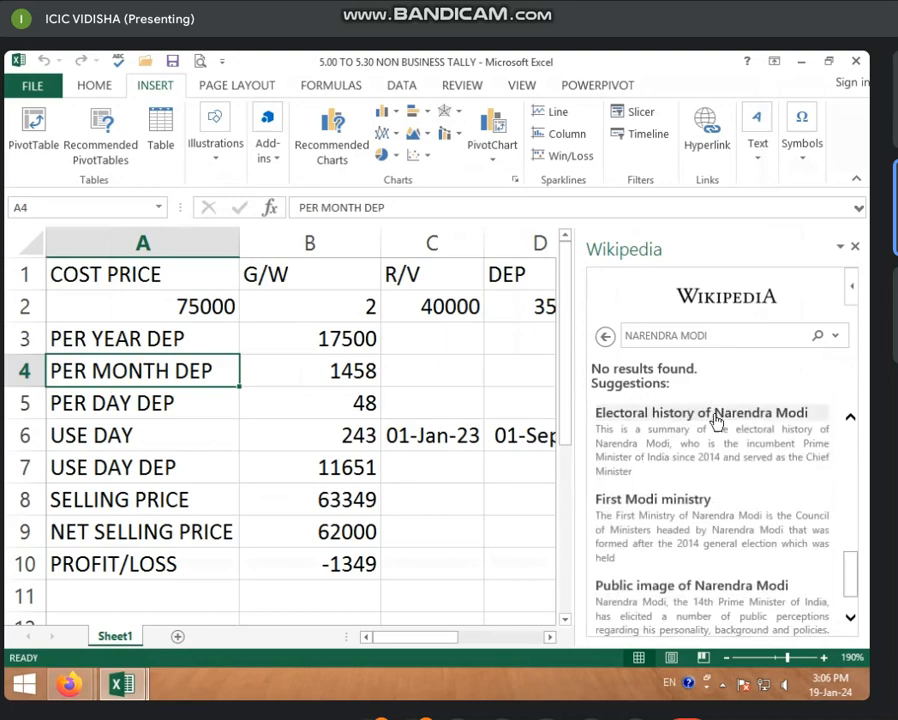
{"action": "left_click", "coordinate": [855, 247]}
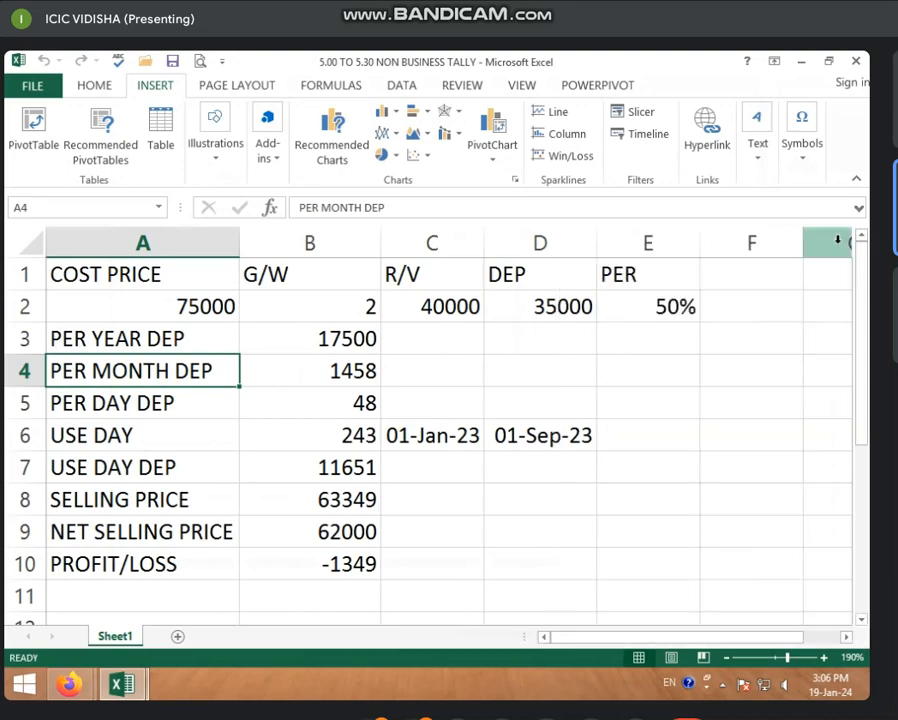
Browse the apps in the Office add-in store, sorted by popularity.
{"action": "left_click", "coordinate": [279, 166]}
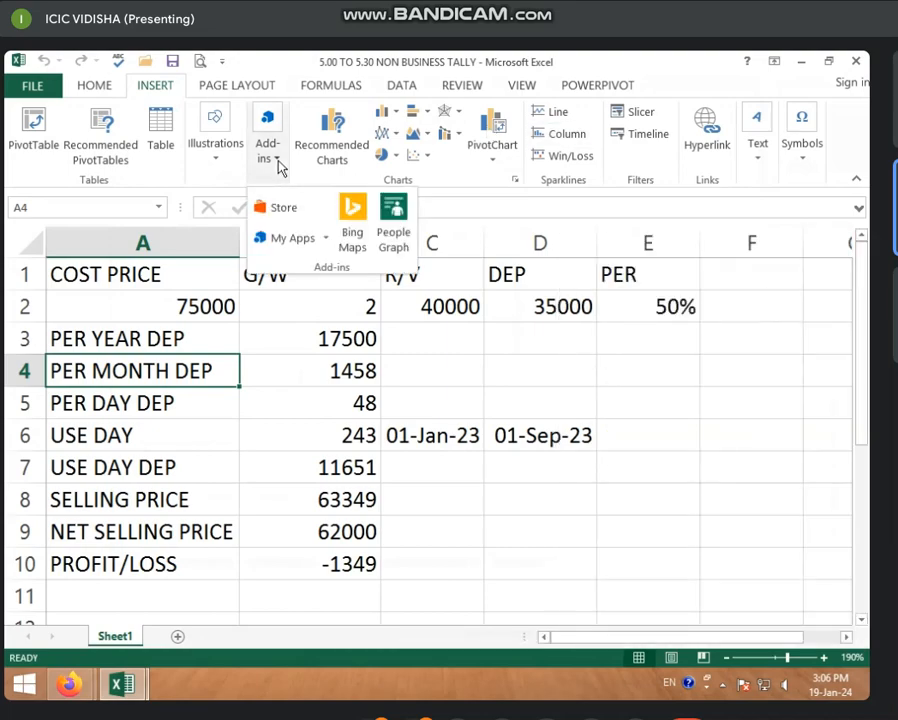
{"action": "left_click", "coordinate": [285, 212]}
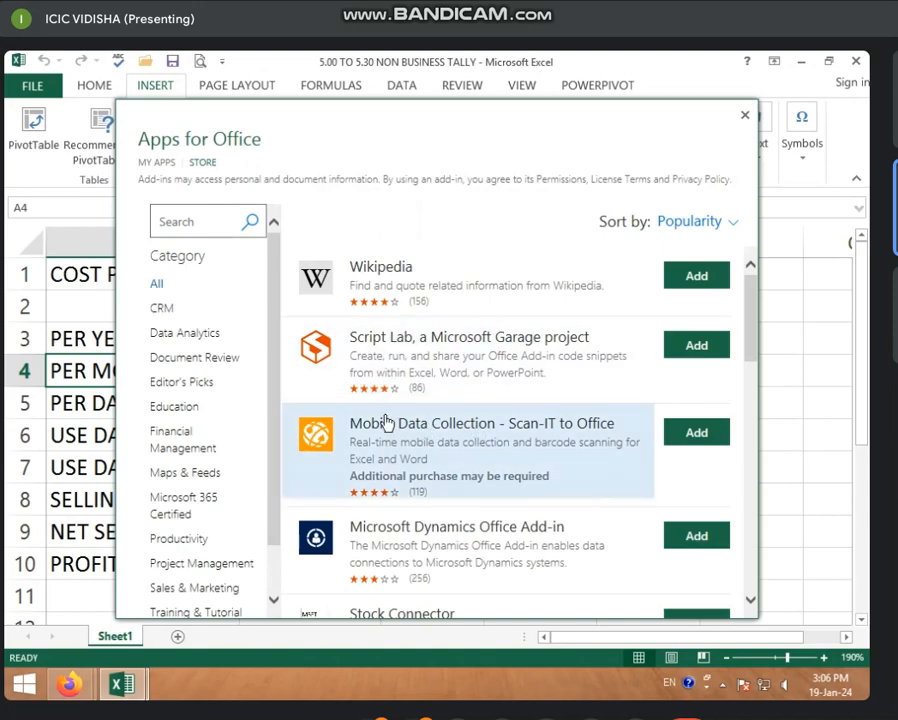
{"action": "scroll", "coordinate": [375, 400], "scroll_direction": "down", "scroll_amount": 2}
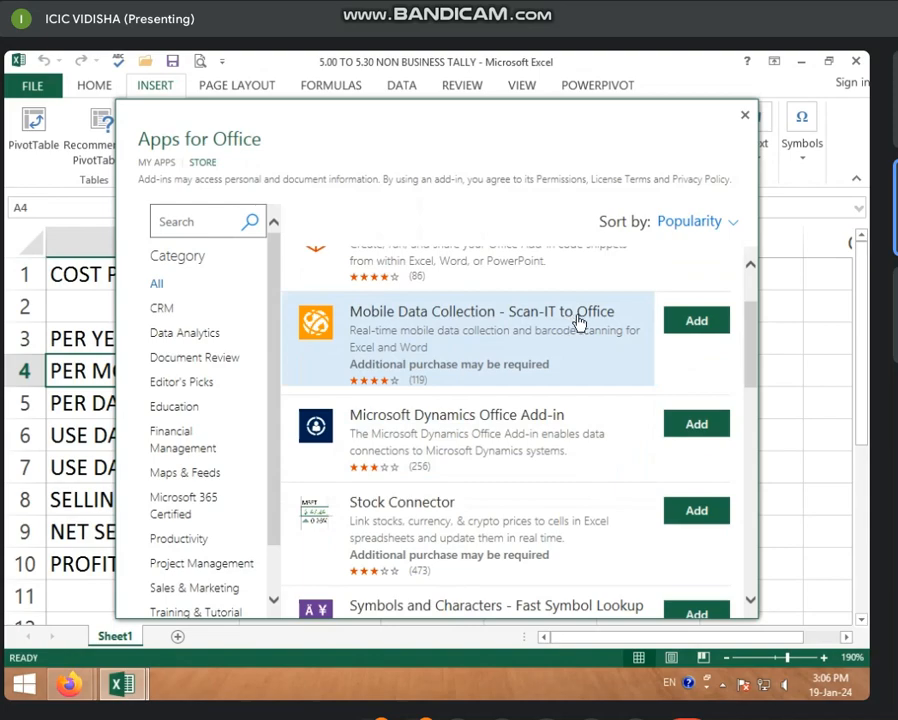
{"action": "scroll", "coordinate": [445, 428], "scroll_direction": "down", "scroll_amount": 1}
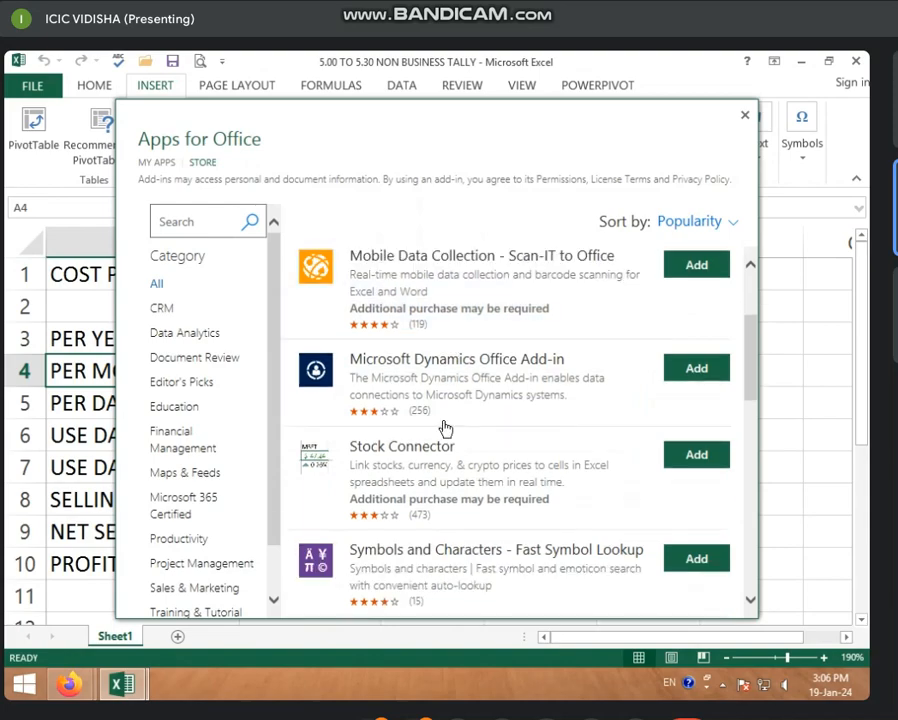
{"action": "scroll", "coordinate": [445, 428], "scroll_direction": "down", "scroll_amount": 10}
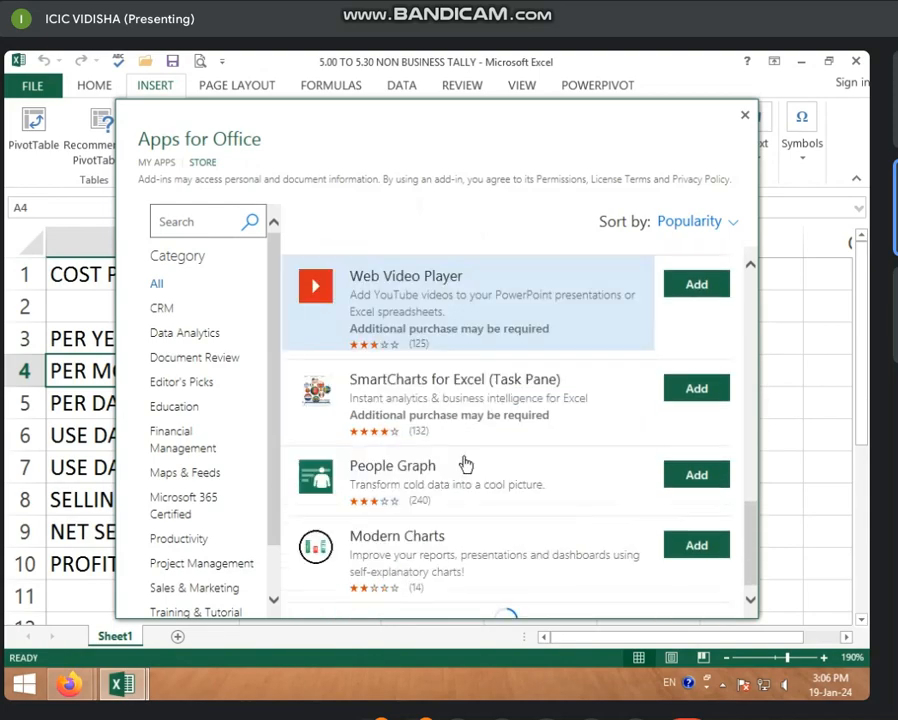
{"action": "scroll", "coordinate": [455, 528], "scroll_direction": "down", "scroll_amount": 4}
{"action": "scroll", "coordinate": [450, 525], "scroll_direction": "up", "scroll_amount": 3}
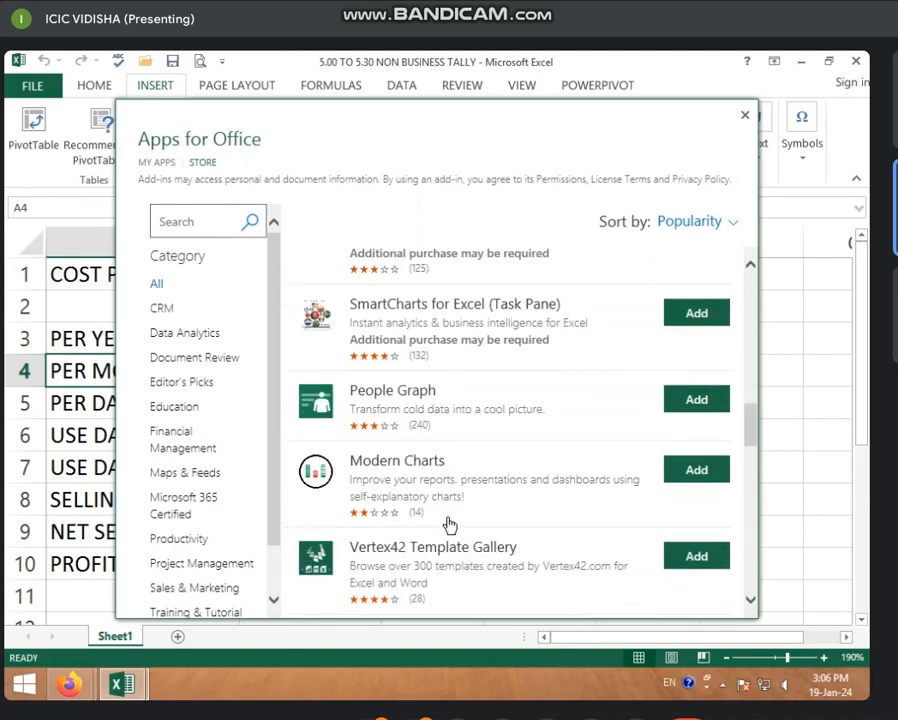
{"action": "scroll", "coordinate": [448, 525], "scroll_direction": "down", "scroll_amount": 3}
View the store's Maps & Feeds category and look over the other available categories.
{"action": "left_click", "coordinate": [210, 219]}
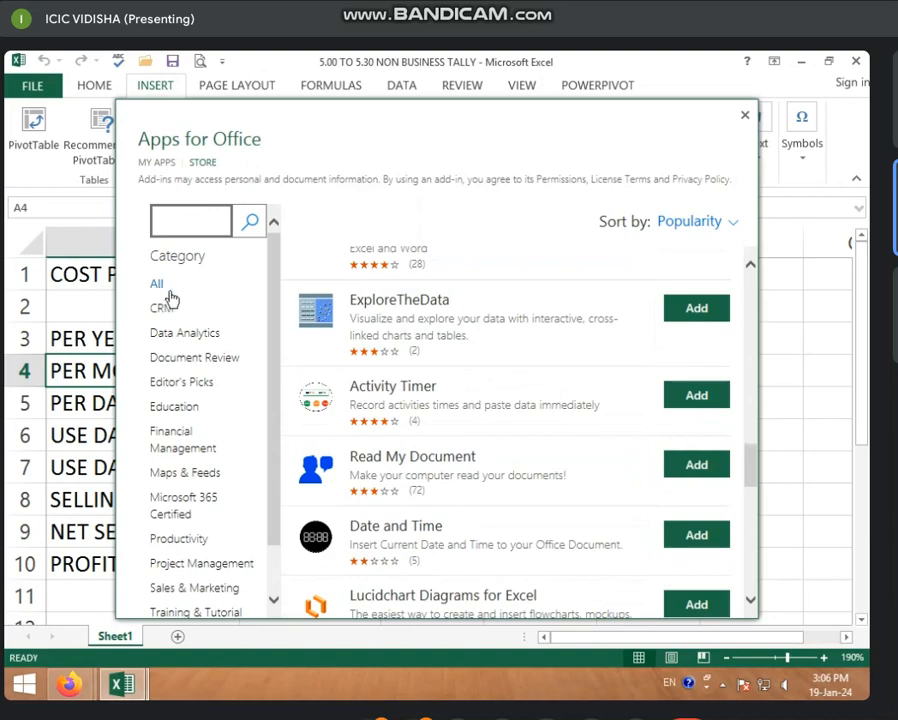
{"action": "left_click", "coordinate": [168, 482]}
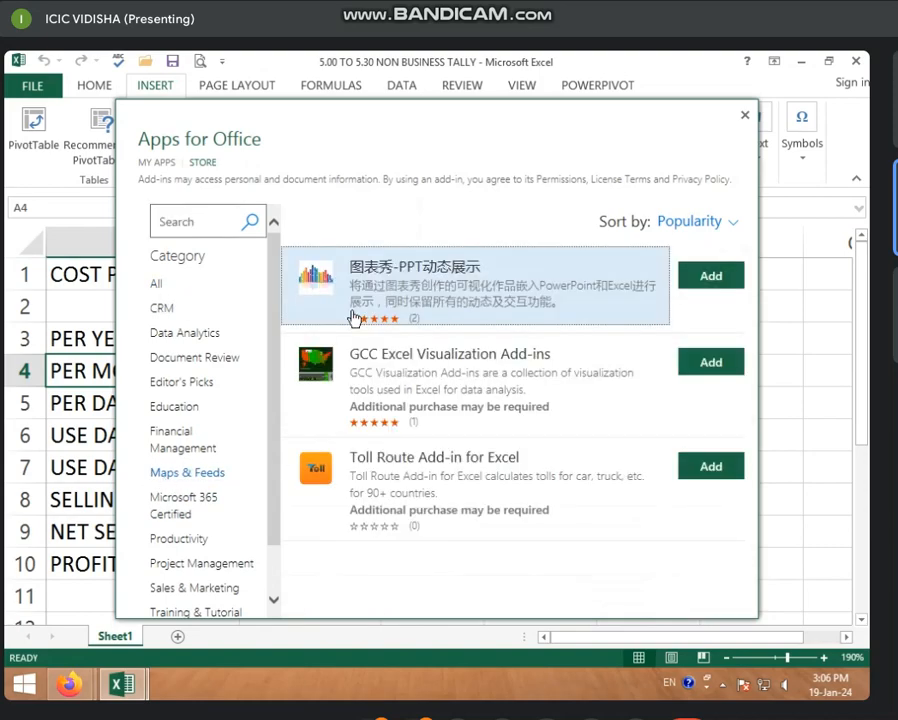
{"action": "scroll", "coordinate": [207, 545], "scroll_direction": "down", "scroll_amount": 2}
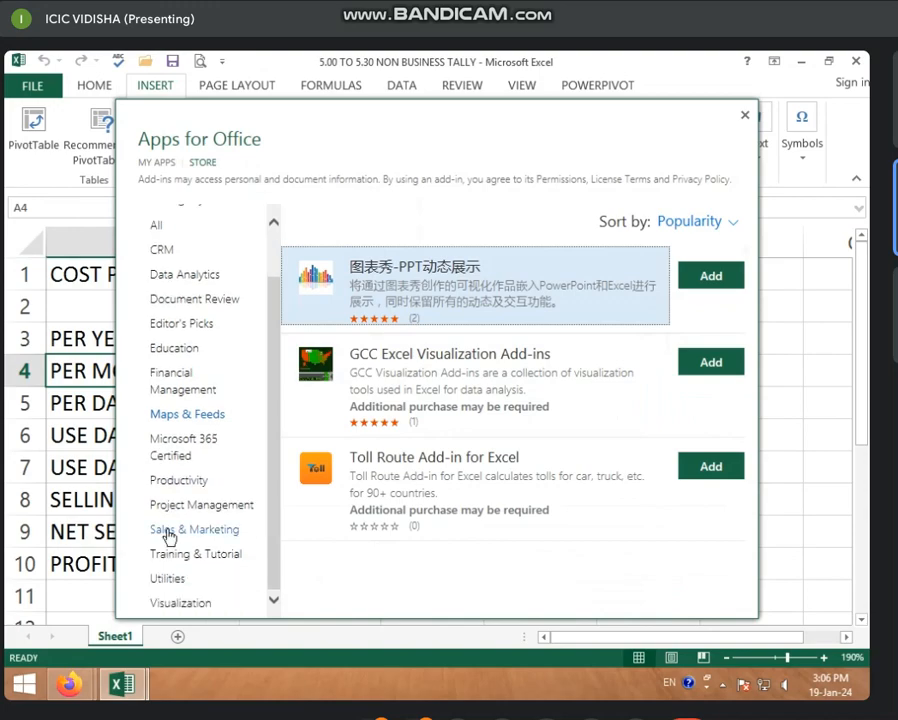
Add the Mini Calendar and Date Picker app from the store's Editor's Picks category.
{"action": "left_click", "coordinate": [199, 326]}
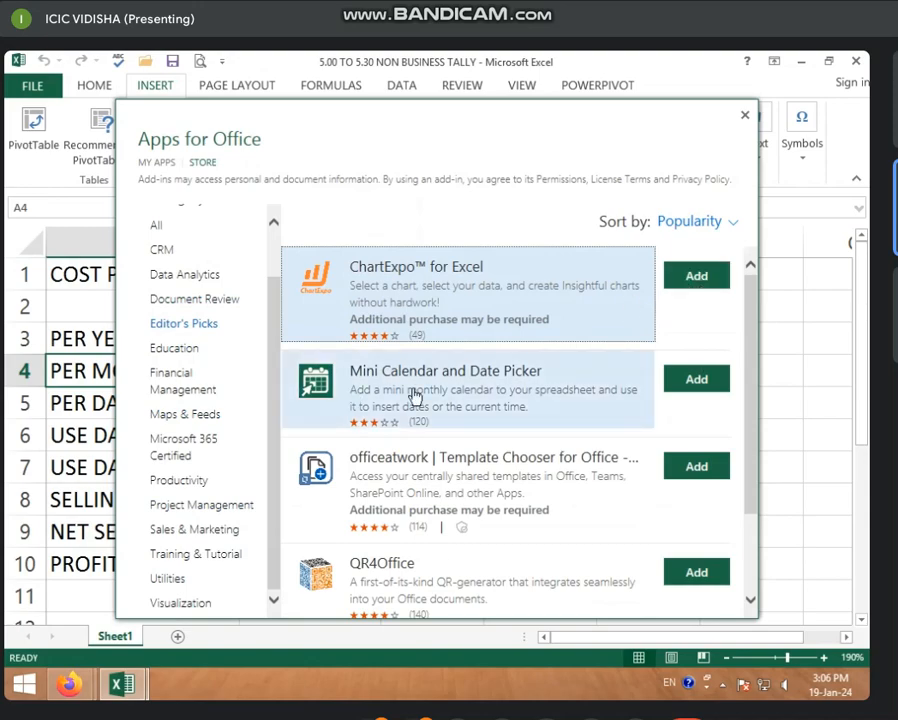
{"action": "left_click", "coordinate": [687, 386]}
{"action": "left_click", "coordinate": [624, 405]}
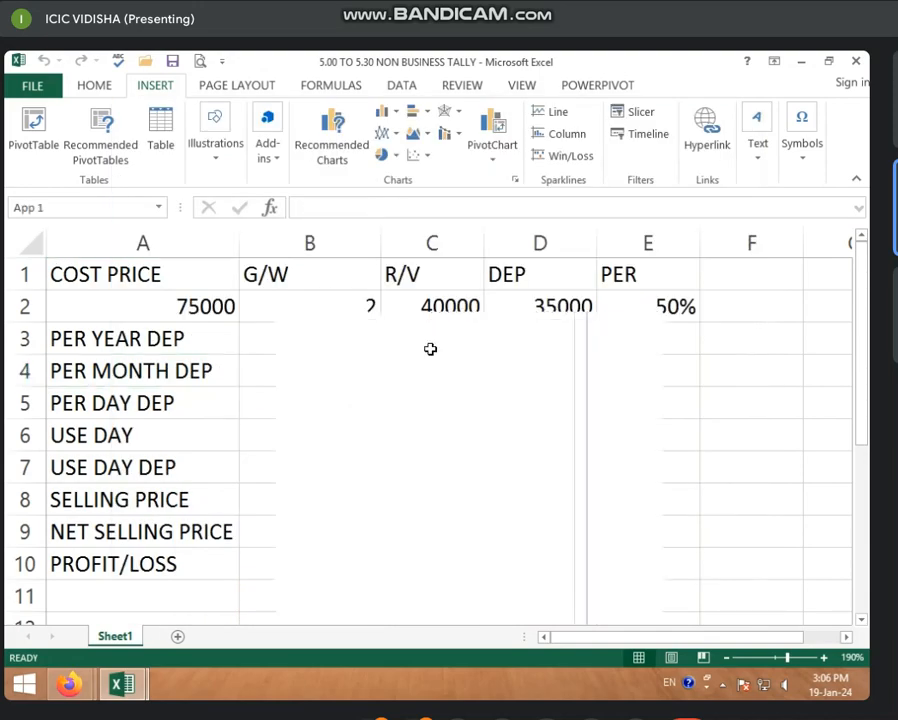
View the recently used apps among the add-ins and close the list.
{"action": "left_click", "coordinate": [279, 156]}
{"action": "left_click", "coordinate": [326, 238]}
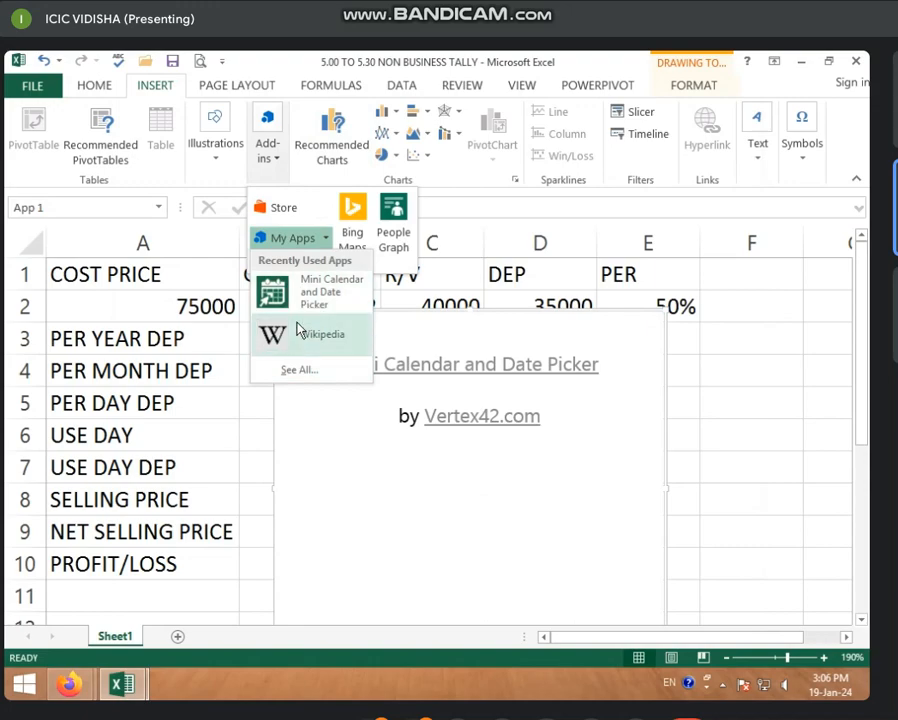
{"action": "left_click", "coordinate": [535, 481]}
{"action": "left_click", "coordinate": [644, 408]}
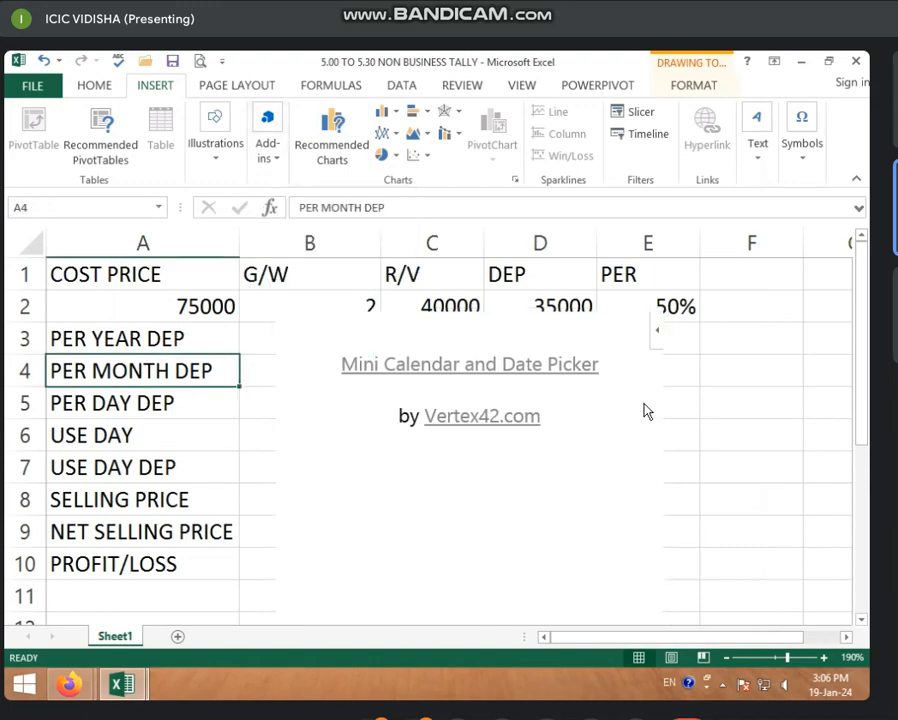
Follow the title link inside the inserted Mini Calendar and Date Picker add-in.
{"action": "left_click", "coordinate": [538, 317]}
{"action": "left_click", "coordinate": [391, 333]}
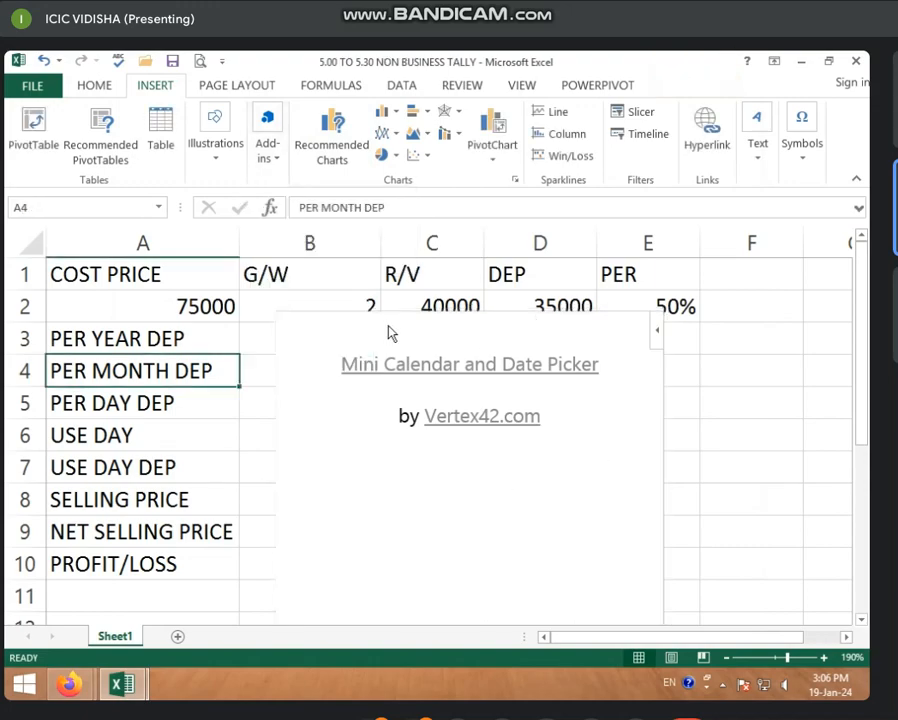
{"action": "left_click", "coordinate": [431, 360]}
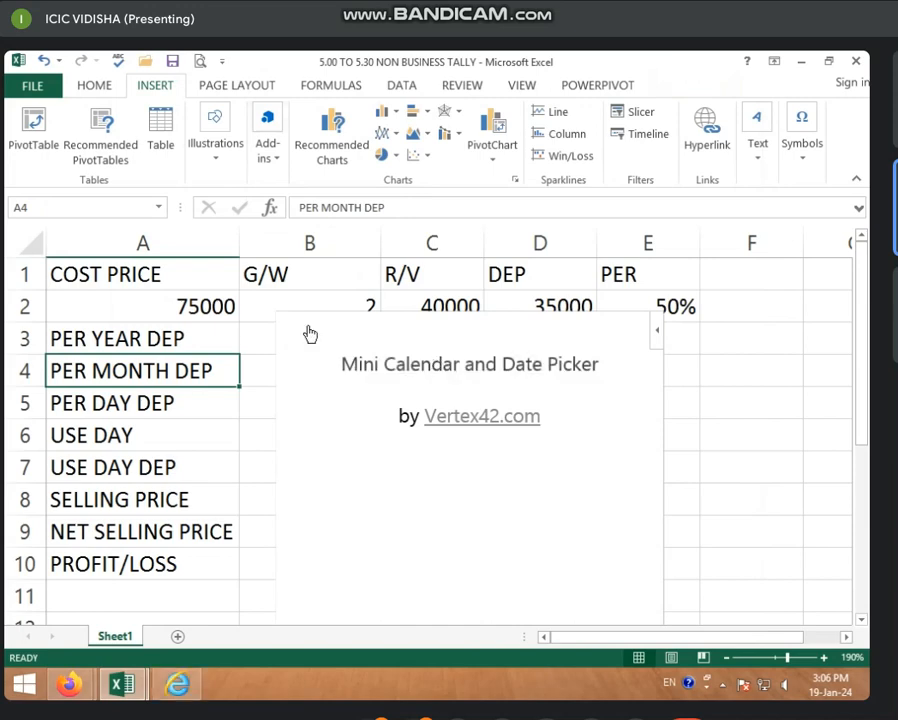
Select the Mini Calendar and Date Picker object and delete it from the sheet.
{"action": "left_click", "coordinate": [659, 333]}
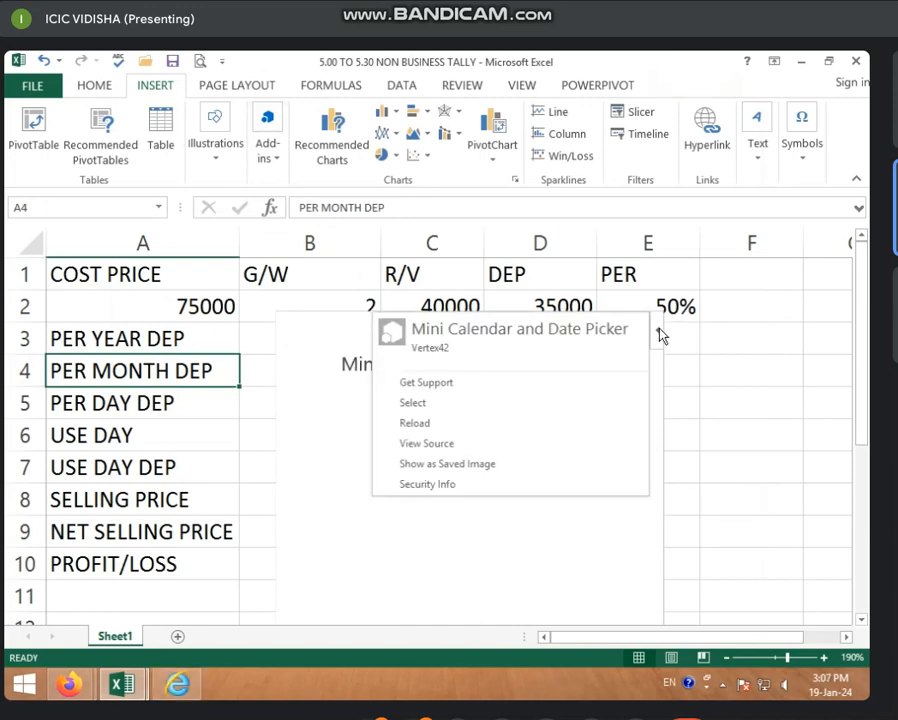
{"action": "left_click", "coordinate": [437, 403]}
{"action": "key", "text": "Delete"}
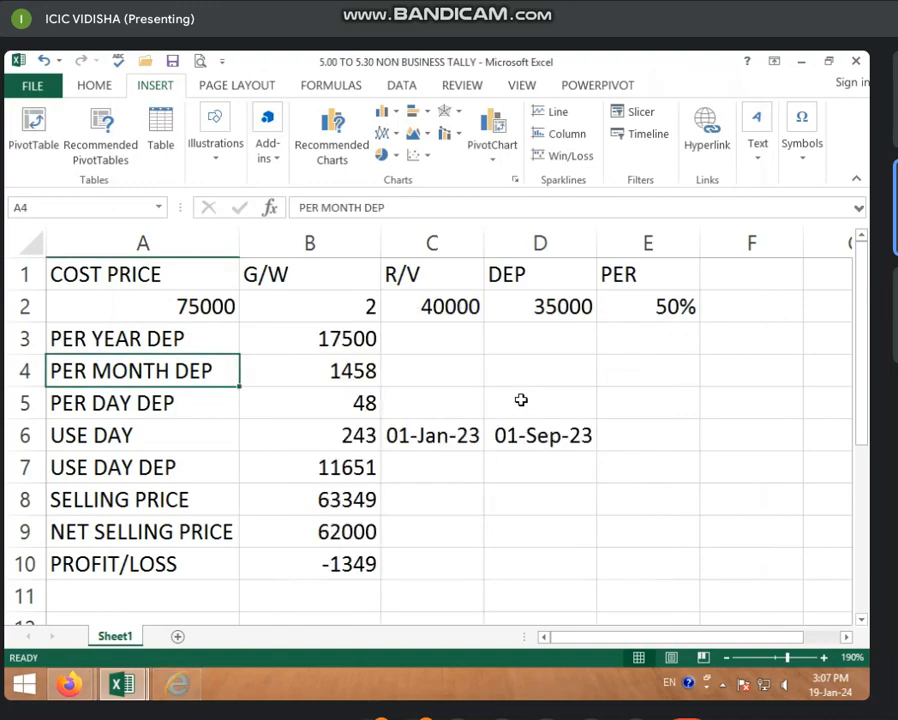
View the Bing Maps and People Graph entries among the available add-ins.
{"action": "left_click", "coordinate": [350, 330]}
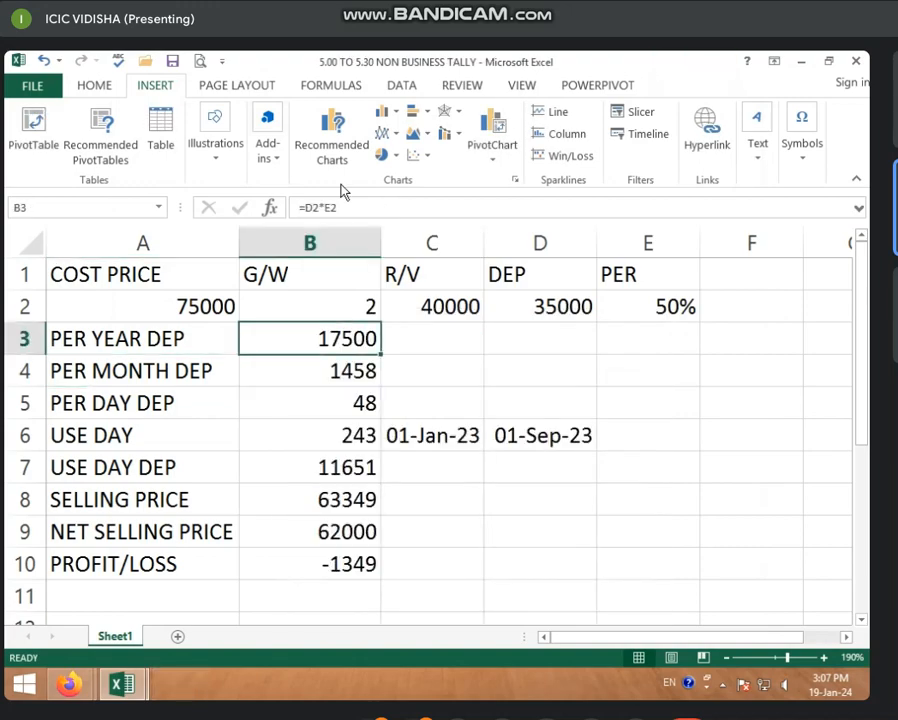
{"action": "left_click", "coordinate": [268, 150]}
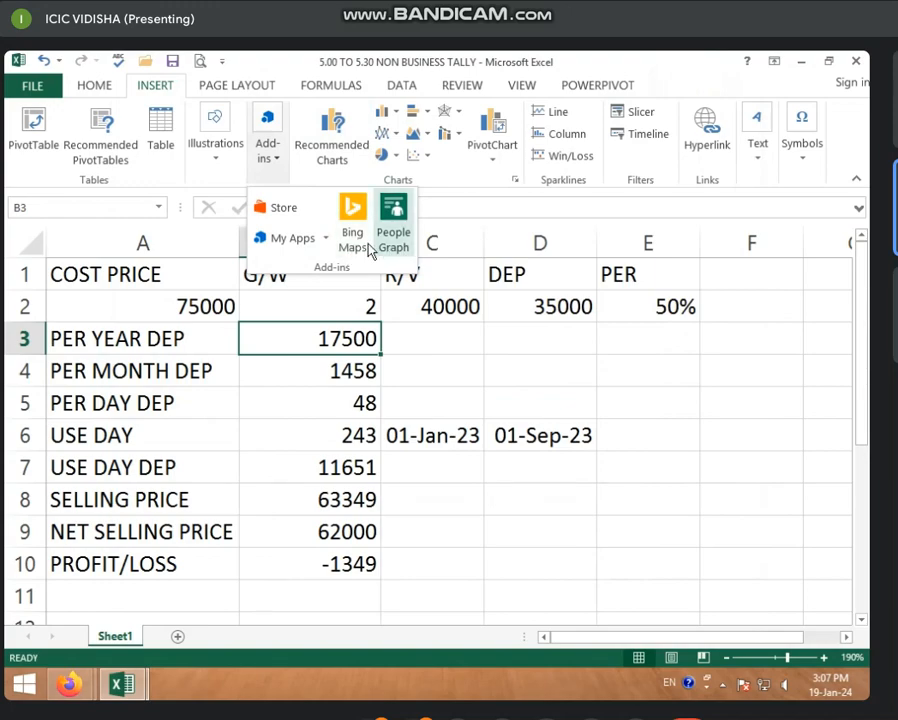
{"action": "scroll", "coordinate": [380, 414], "scroll_direction": "down", "scroll_amount": 3}
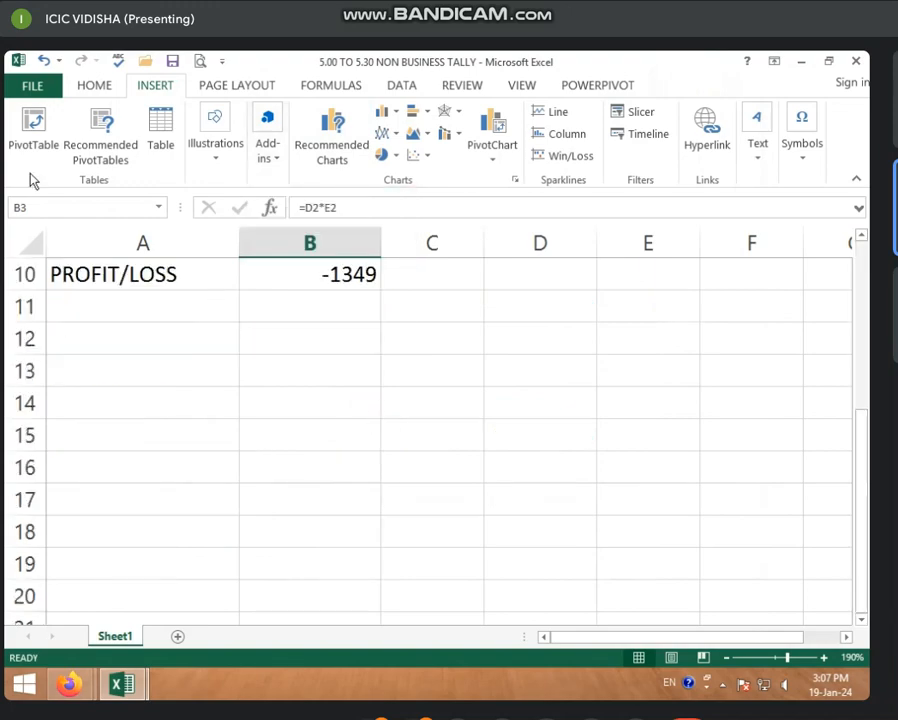
Open the recent workbook MARKSHEET from the "3 to 3 30 class" folder and look through its data.
{"action": "left_click", "coordinate": [32, 85]}
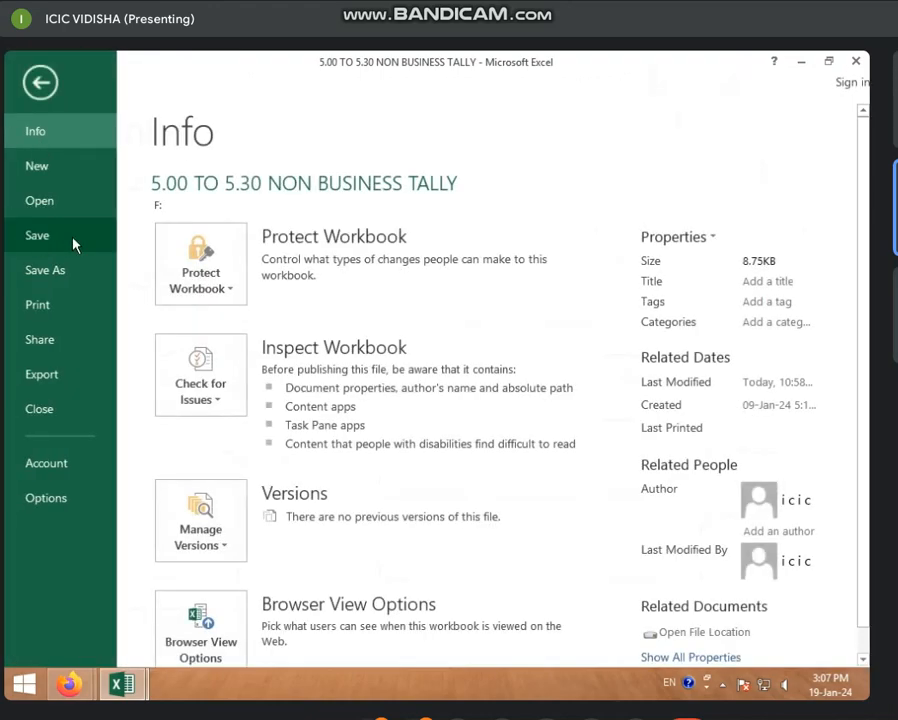
{"action": "left_click", "coordinate": [50, 204]}
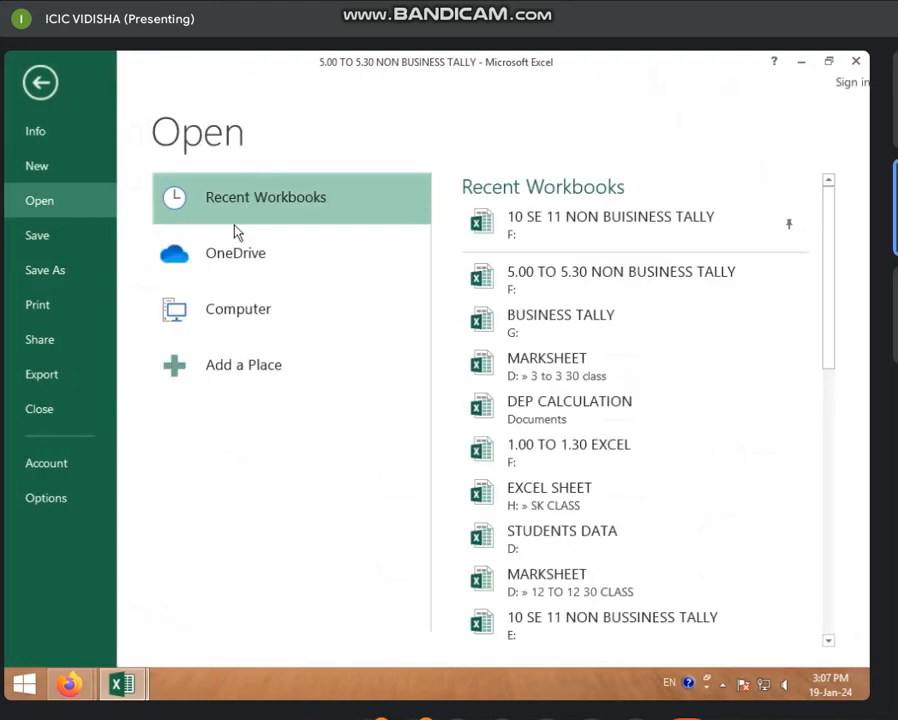
{"action": "left_click", "coordinate": [545, 362]}
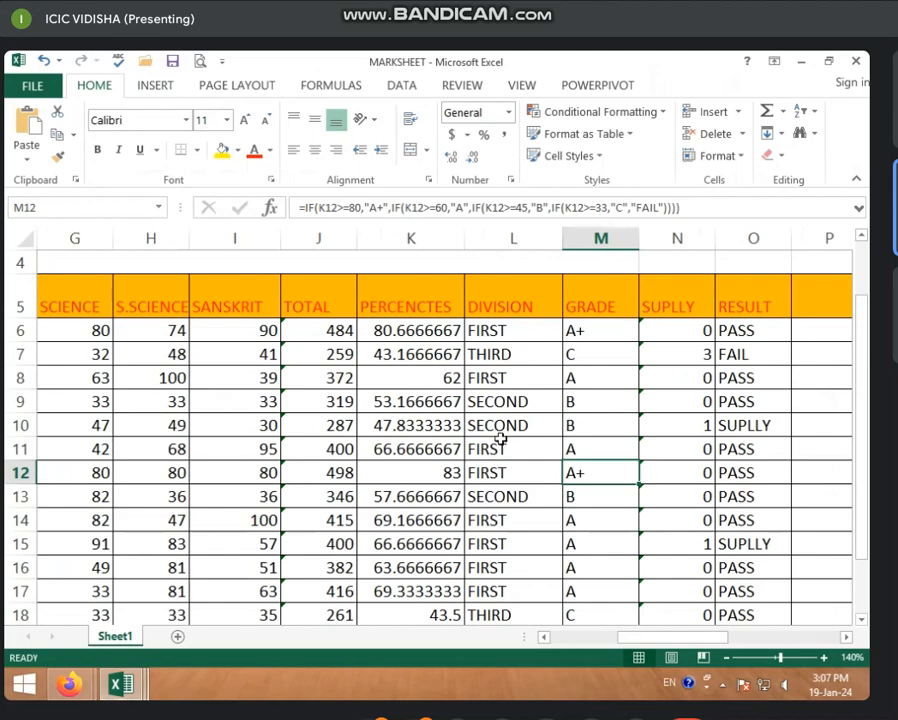
{"action": "scroll", "coordinate": [300, 520], "scroll_direction": "down", "scroll_amount": 3}
{"action": "scroll", "coordinate": [225, 480], "scroll_direction": "up", "scroll_amount": 3}
Add a new worksheet and enter JAIPUR, BHOPAL, INDORE and VIDISHA in cells D6 to D9.
{"action": "left_click", "coordinate": [177, 636]}
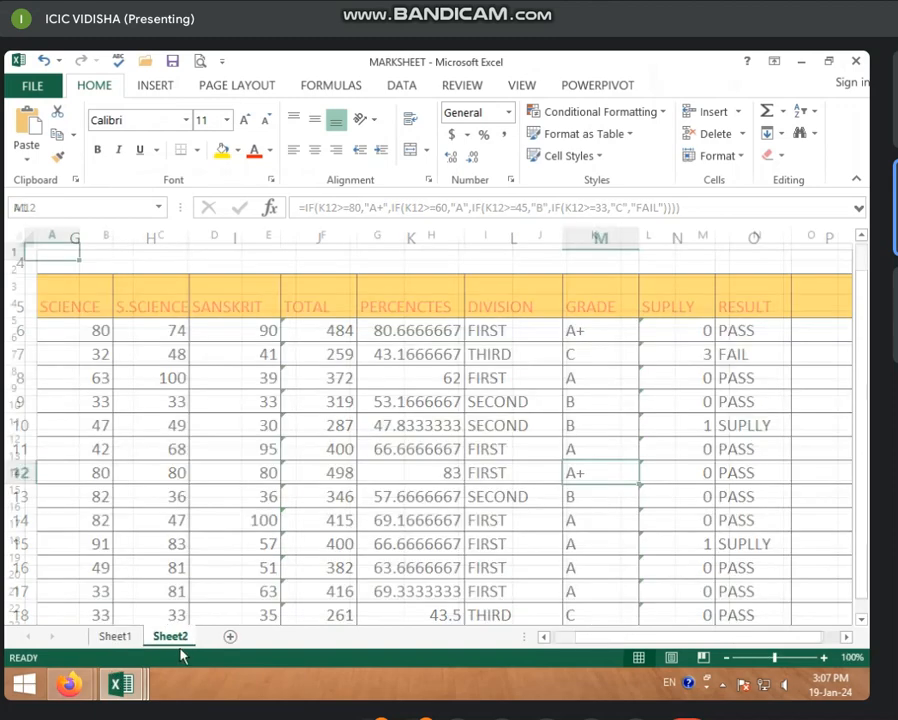
{"action": "left_click", "coordinate": [200, 440]}
{"action": "left_click", "coordinate": [217, 330]}
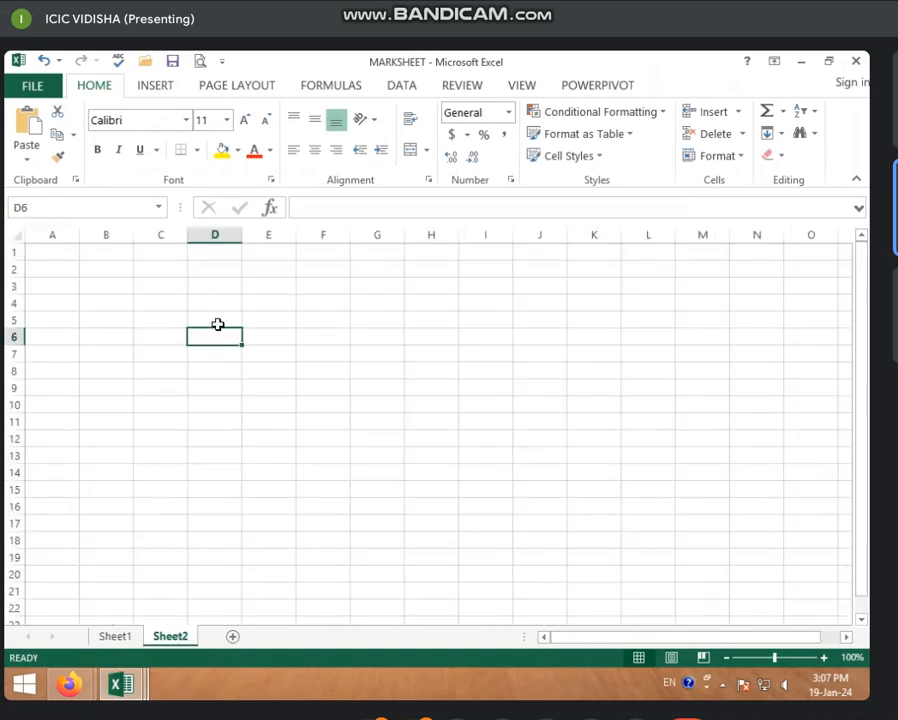
{"action": "type", "text": "JAIPUR"}
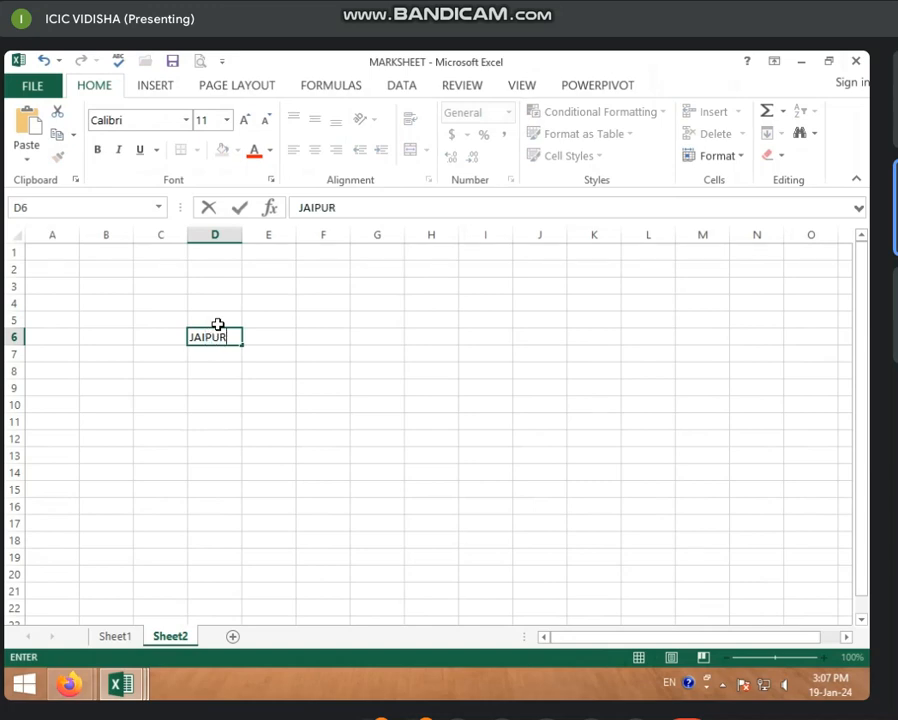
{"action": "key", "text": "Return"}
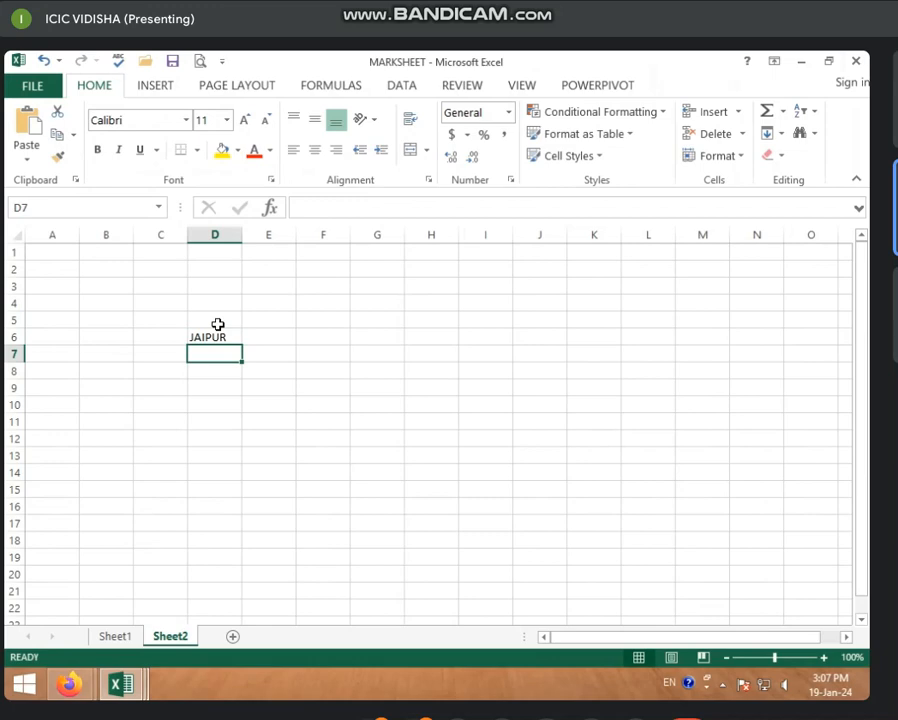
{"action": "type", "text": "BHOPAL"}
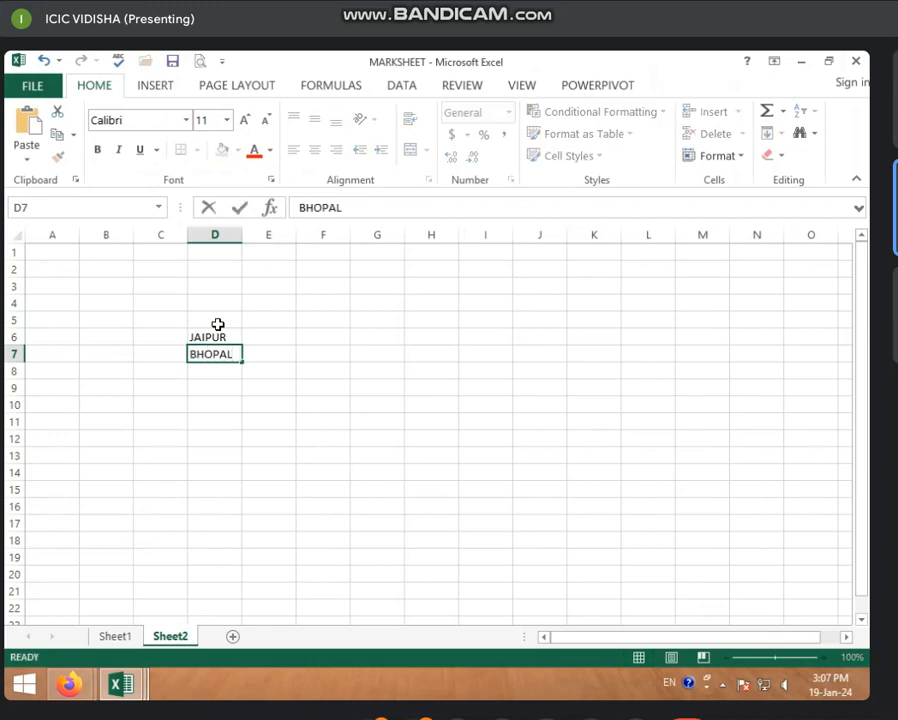
{"action": "key", "text": "Return"}
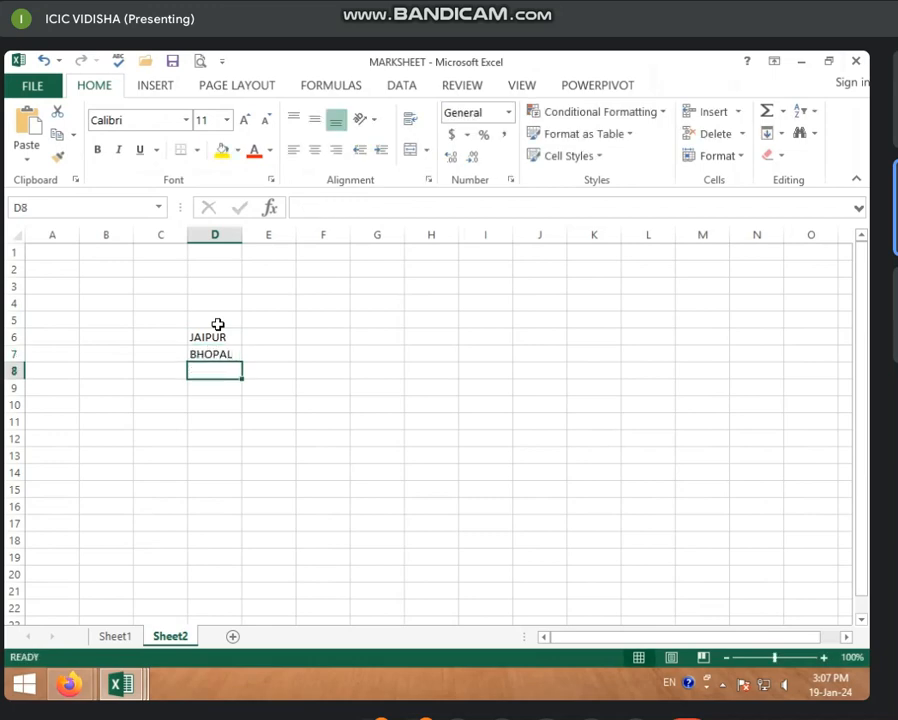
{"action": "type", "text": "INDORE"}
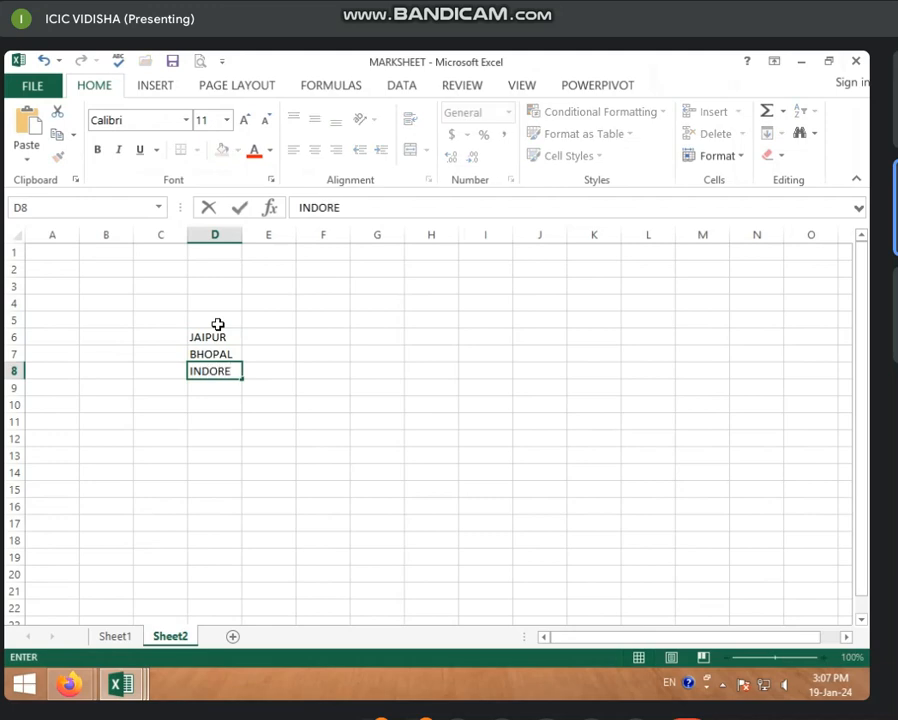
{"action": "key", "text": "Return"}
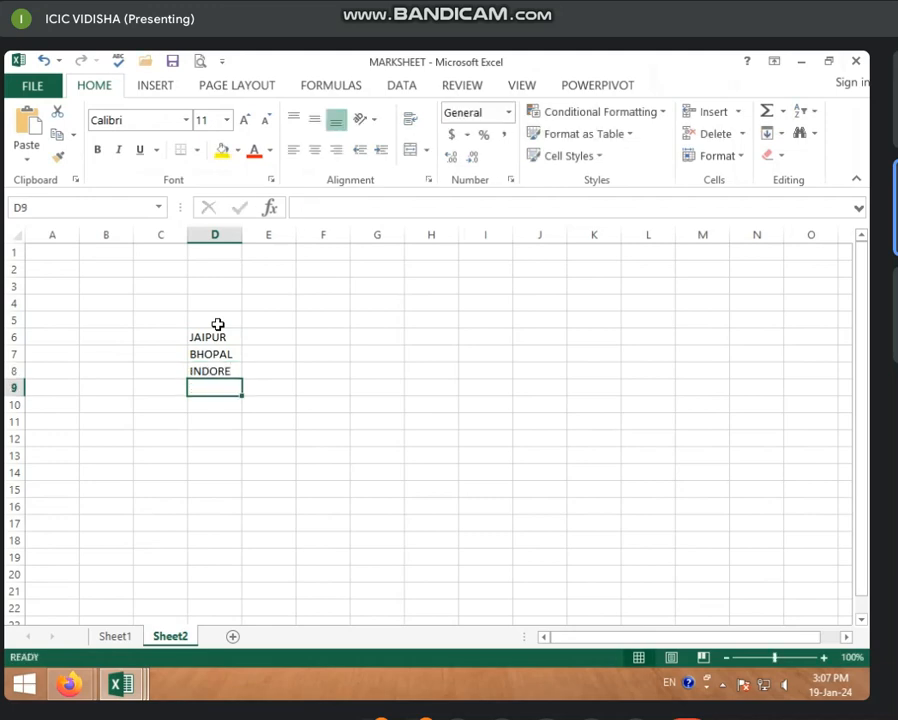
{"action": "type", "text": "VIDISHA"}
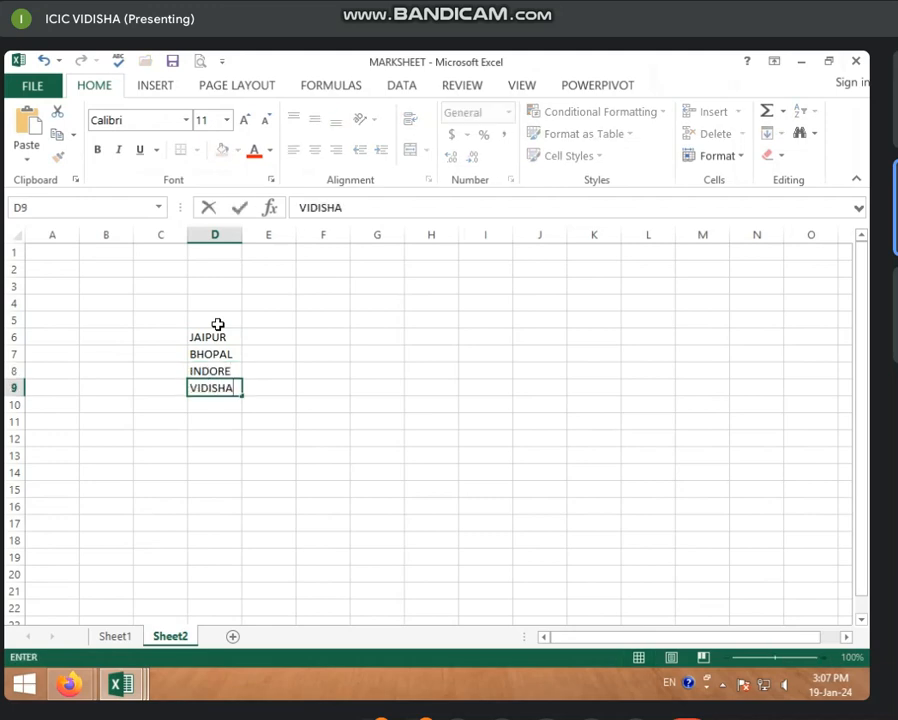
{"action": "left_click", "coordinate": [210, 486]}
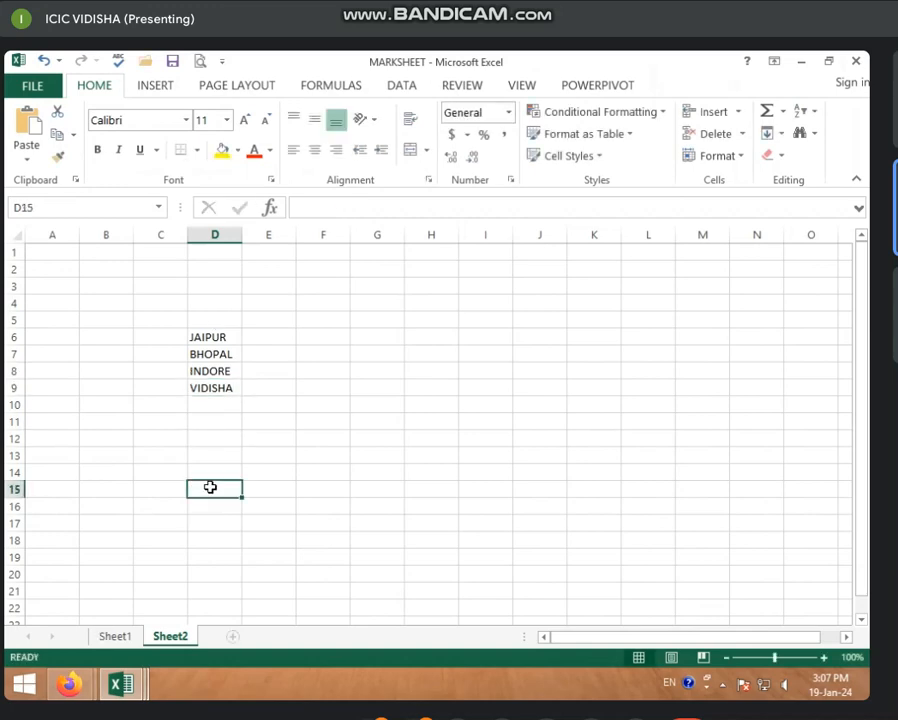
Insert the Bing Maps add-in with the city cells D6:D9 selected, then trust the app and apply its available update.
{"action": "left_click", "coordinate": [226, 334]}
{"action": "left_click_drag", "start_coordinate": [226, 334], "coordinate": [230, 386]}
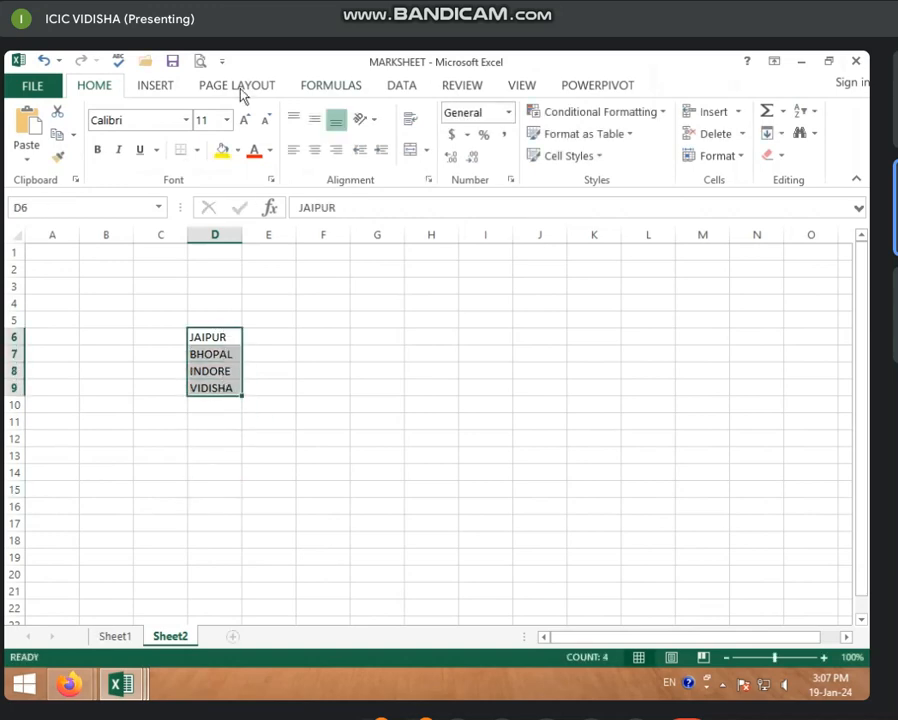
{"action": "left_click", "coordinate": [158, 86]}
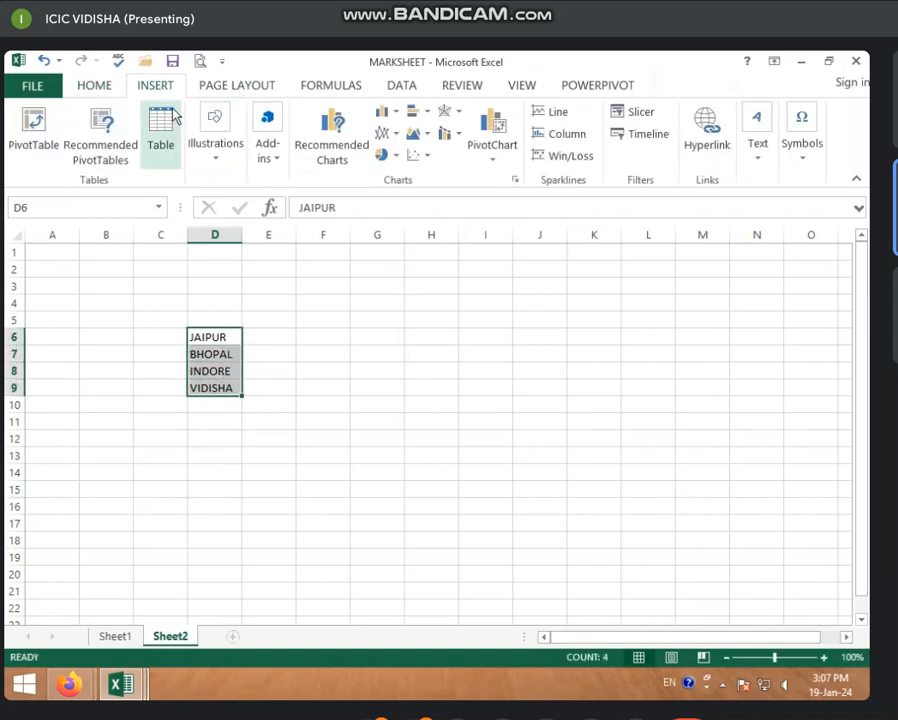
{"action": "left_click", "coordinate": [275, 161]}
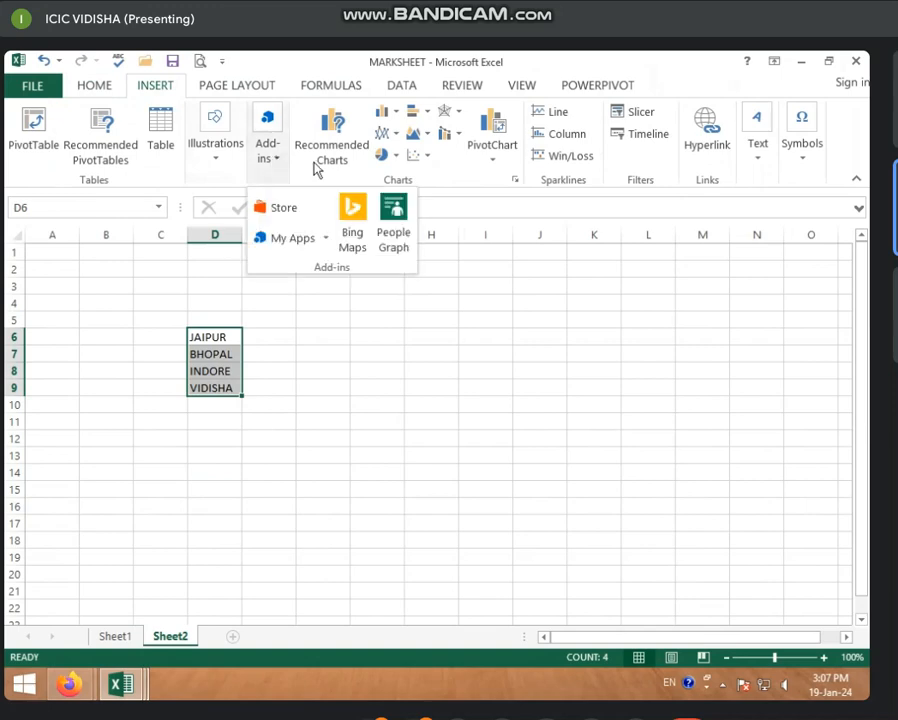
{"action": "left_click", "coordinate": [352, 250]}
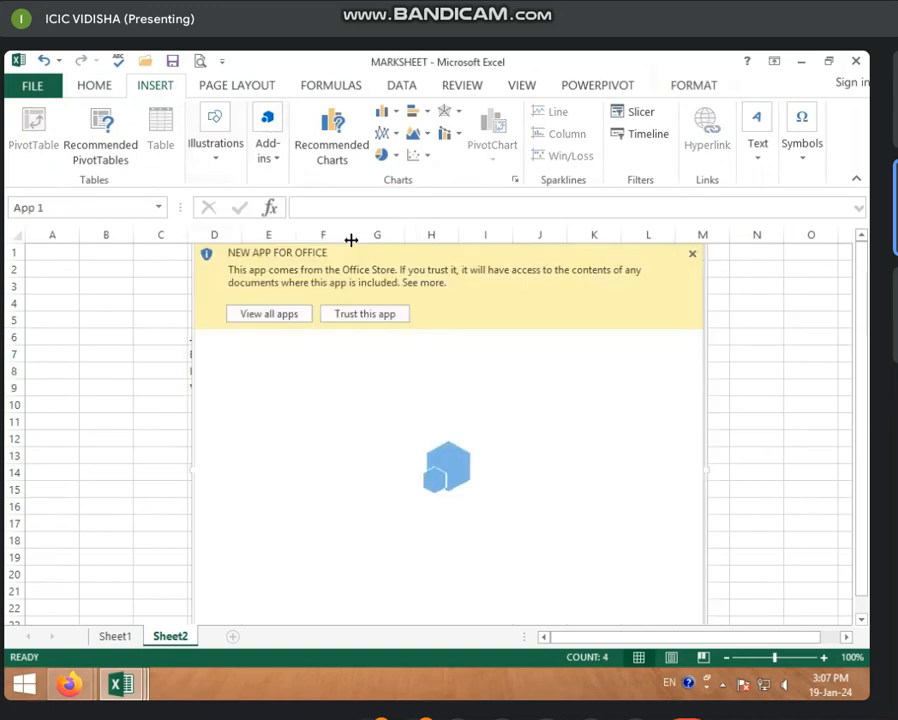
{"action": "left_click", "coordinate": [357, 316]}
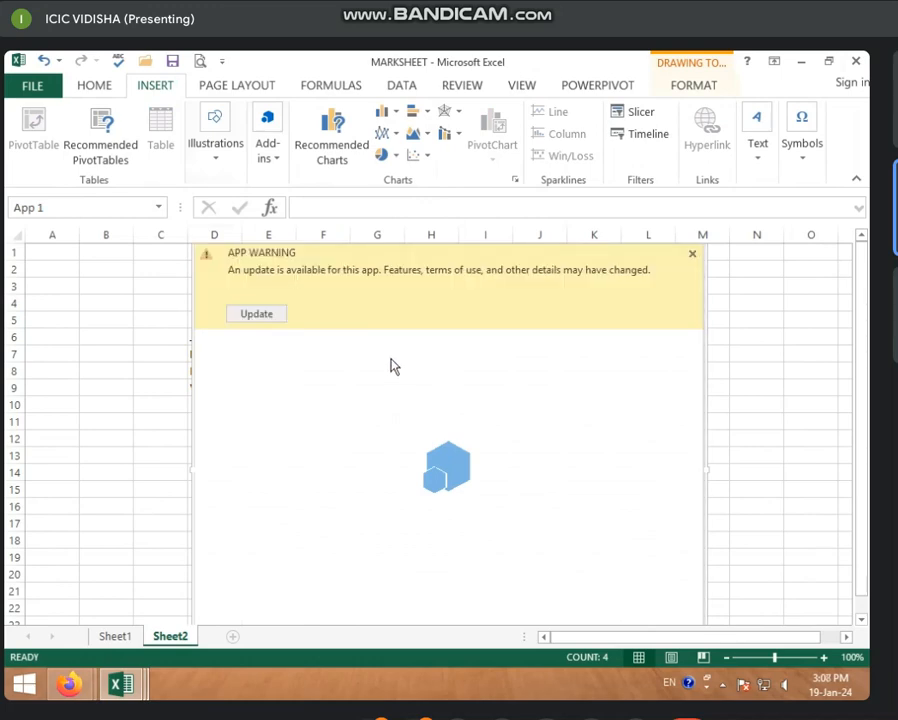
{"action": "left_click", "coordinate": [256, 315]}
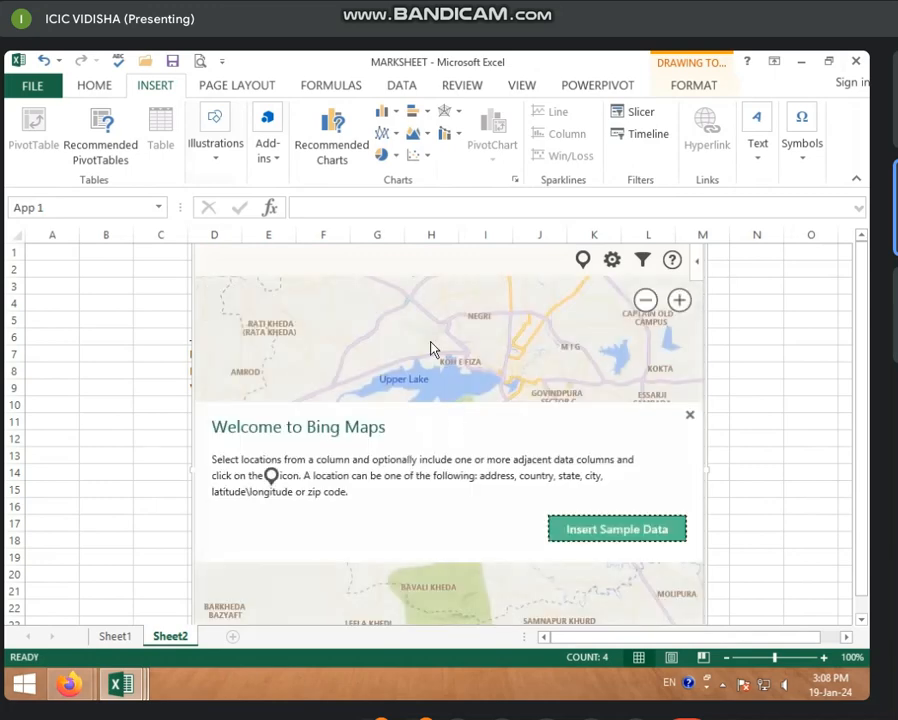
Dismiss the Bing Maps welcome message and examine the area around Bhopal on the map.
{"action": "left_click", "coordinate": [584, 536]}
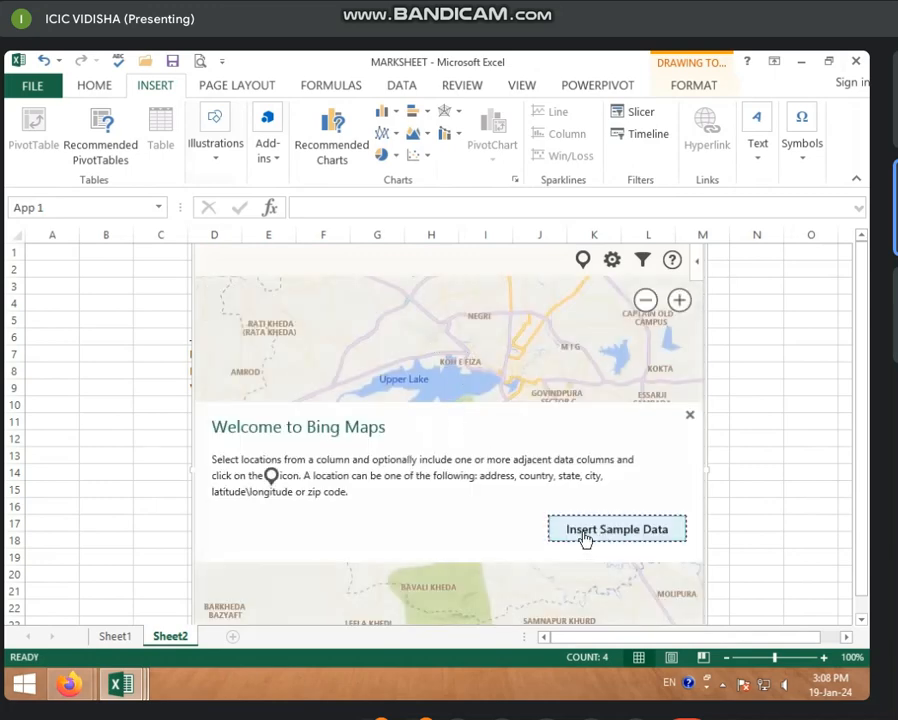
{"action": "left_click", "coordinate": [689, 416]}
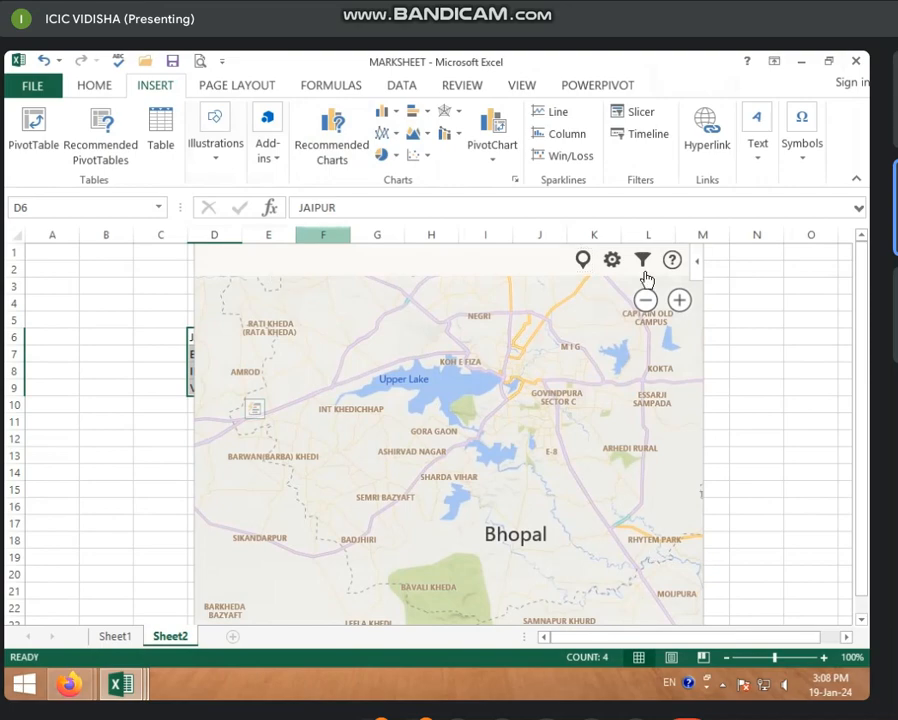
{"action": "left_click", "coordinate": [52, 404]}
{"action": "left_click", "coordinate": [188, 362]}
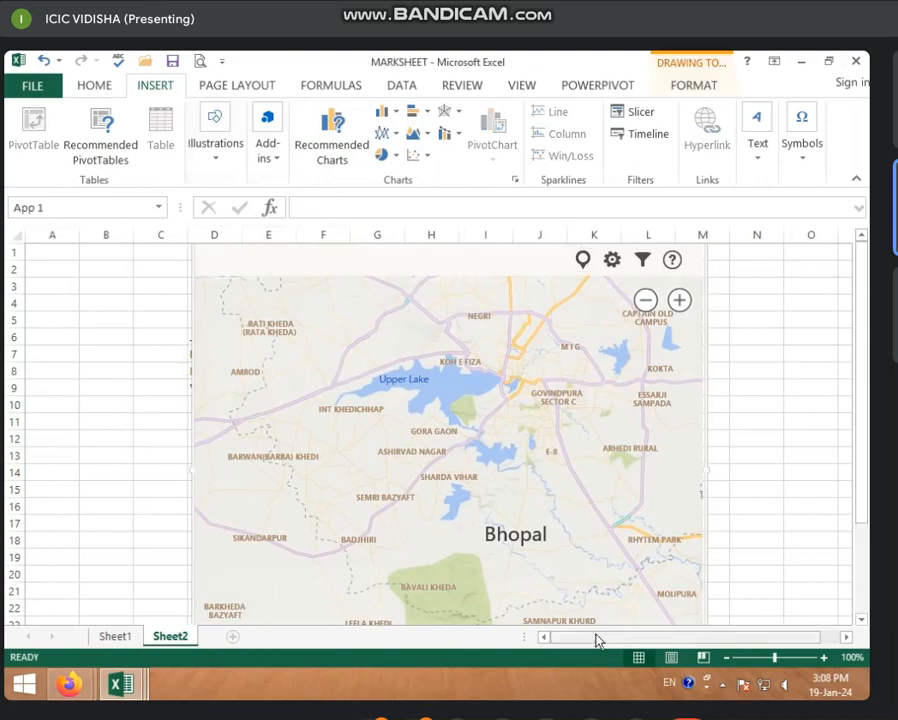
{"action": "mouse_move", "coordinate": [596, 635]}
{"action": "left_mouse_down"}
{"action": "mouse_move", "coordinate": [618, 636]}
{"action": "mouse_move", "coordinate": [582, 636]}
{"action": "left_mouse_up"}
{"action": "left_click", "coordinate": [405, 464]}
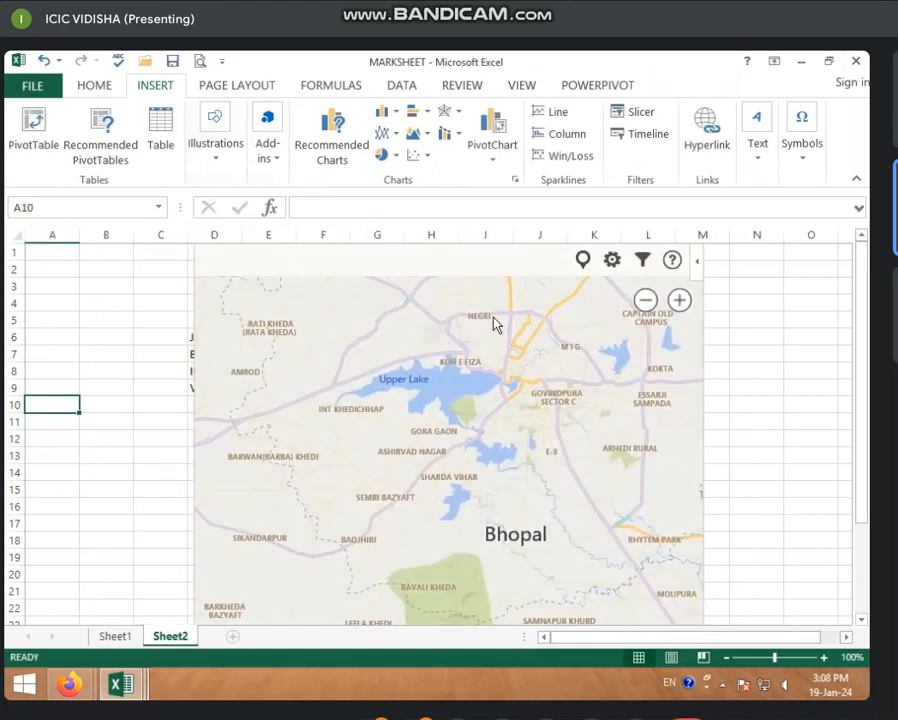
{"action": "left_click_drag", "start_coordinate": [321, 293], "coordinate": [503, 295]}
{"action": "left_click_drag", "start_coordinate": [368, 312], "coordinate": [407, 306]}
{"action": "left_click_drag", "start_coordinate": [425, 370], "coordinate": [277, 435]}
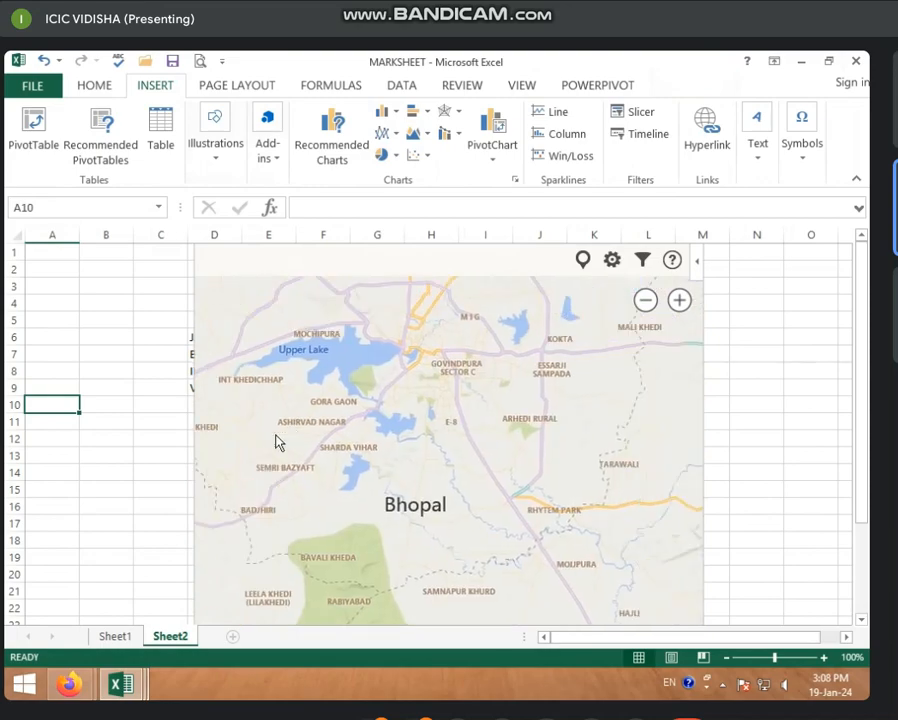
{"action": "left_click_drag", "start_coordinate": [490, 480], "coordinate": [468, 427]}
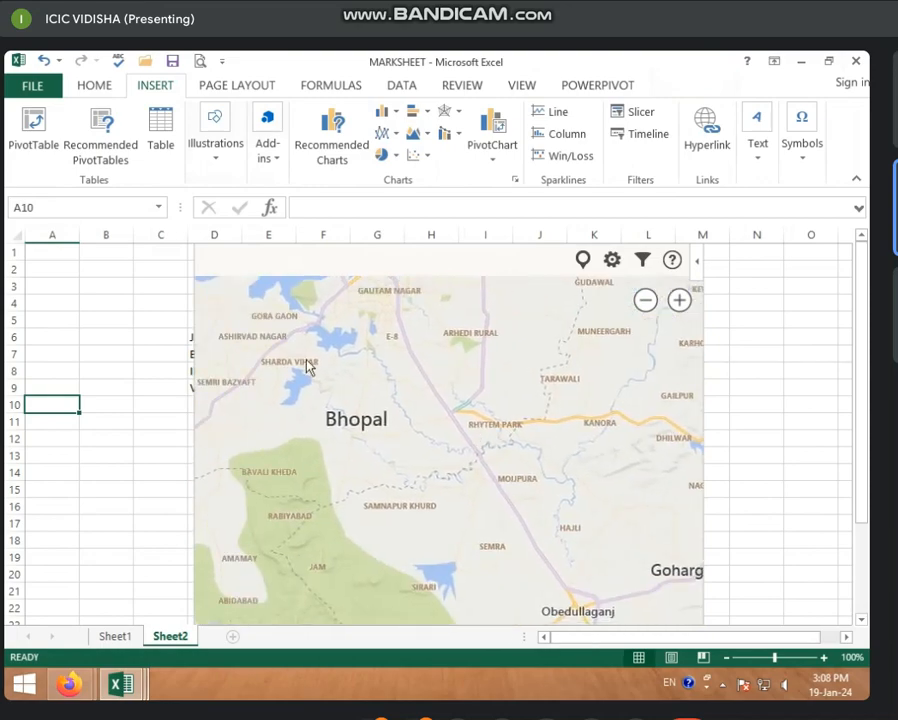
{"action": "left_click_drag", "start_coordinate": [398, 384], "coordinate": [392, 394]}
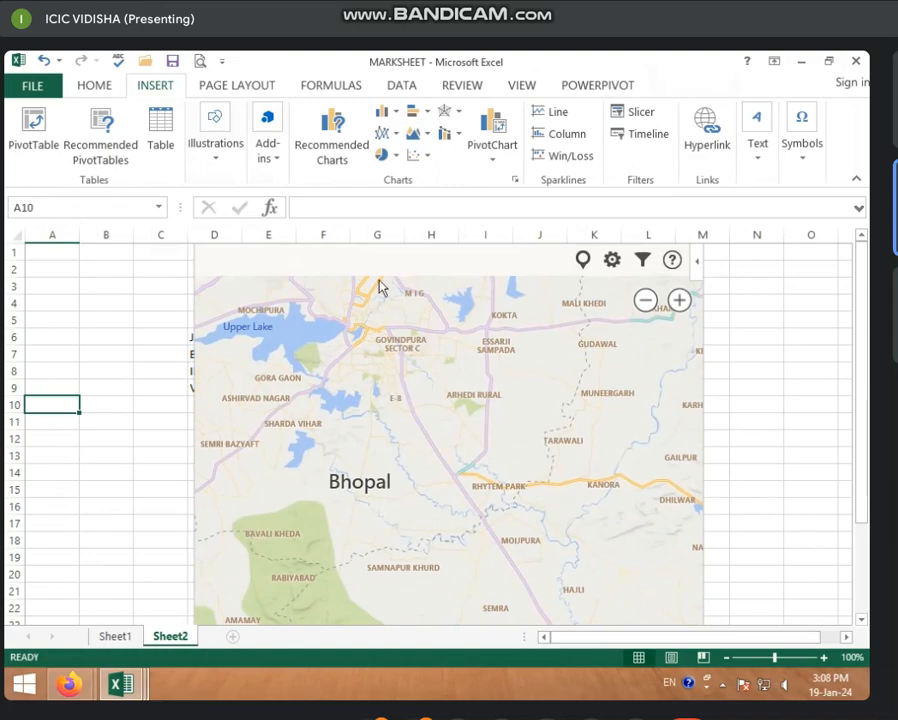
Select the Bing Maps object and delete it from the sheet.
{"action": "left_click", "coordinate": [697, 264]}
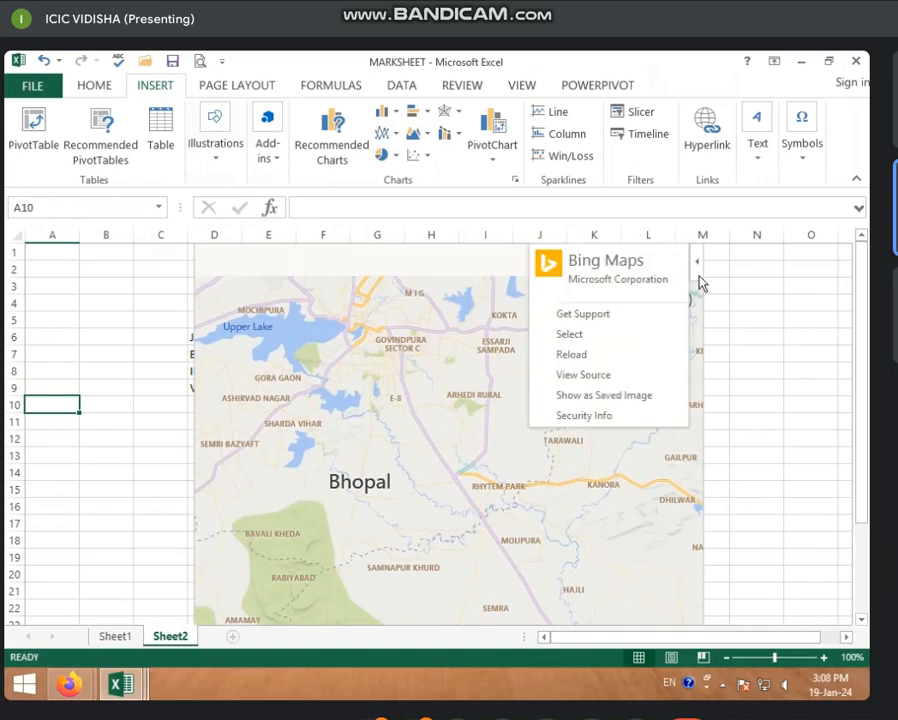
{"action": "left_click", "coordinate": [606, 341]}
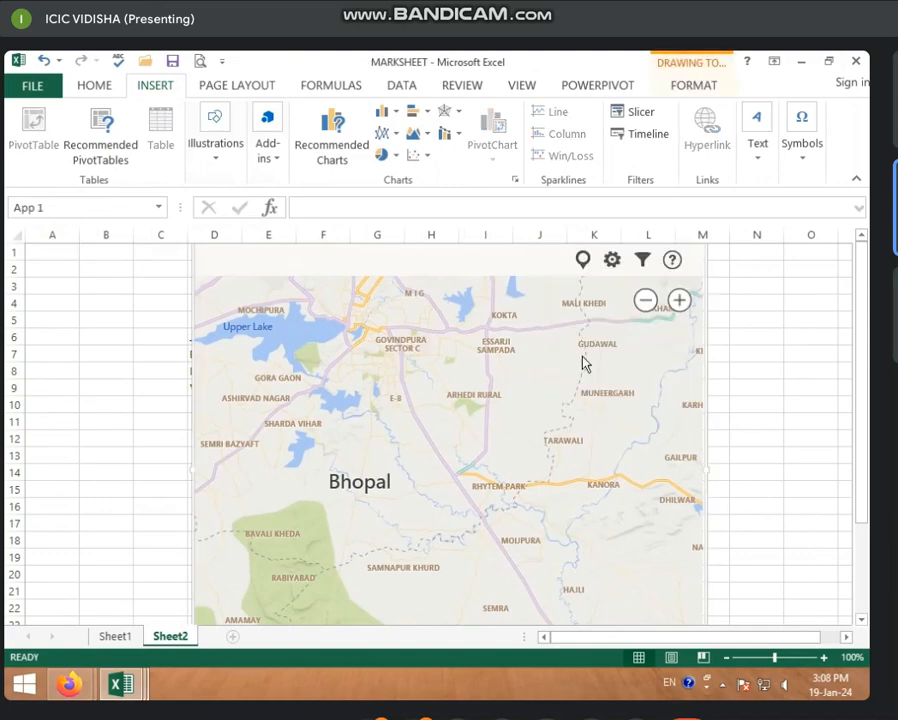
{"action": "key", "text": "Delete"}
Enter 150 for JAIPUR in cell E6 and 450 for BHOPAL in cell E7.
{"action": "left_click", "coordinate": [300, 352]}
{"action": "left_click", "coordinate": [170, 336]}
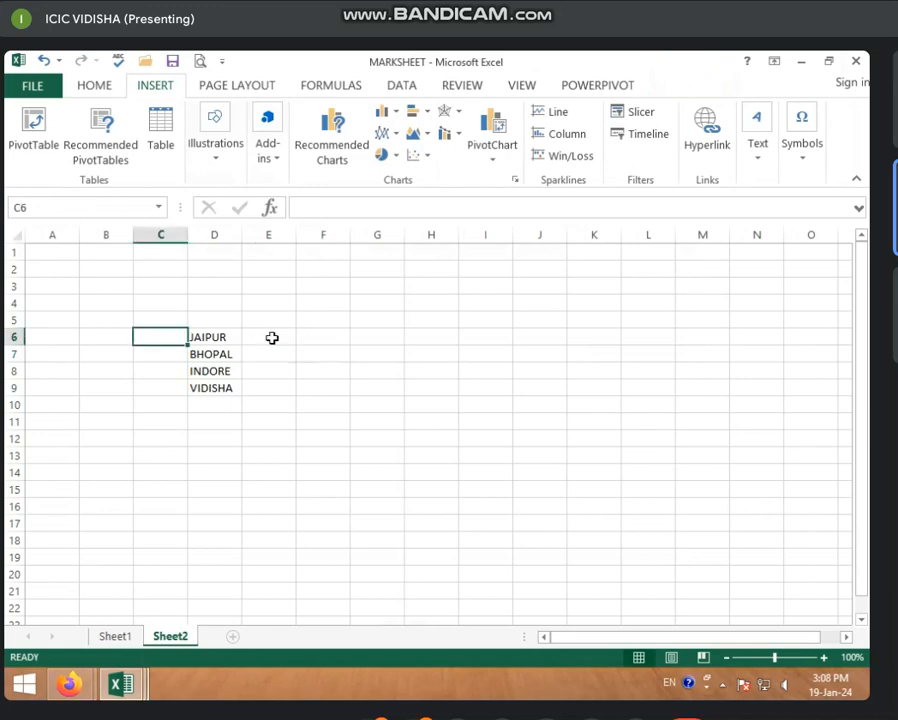
{"action": "left_click", "coordinate": [271, 338]}
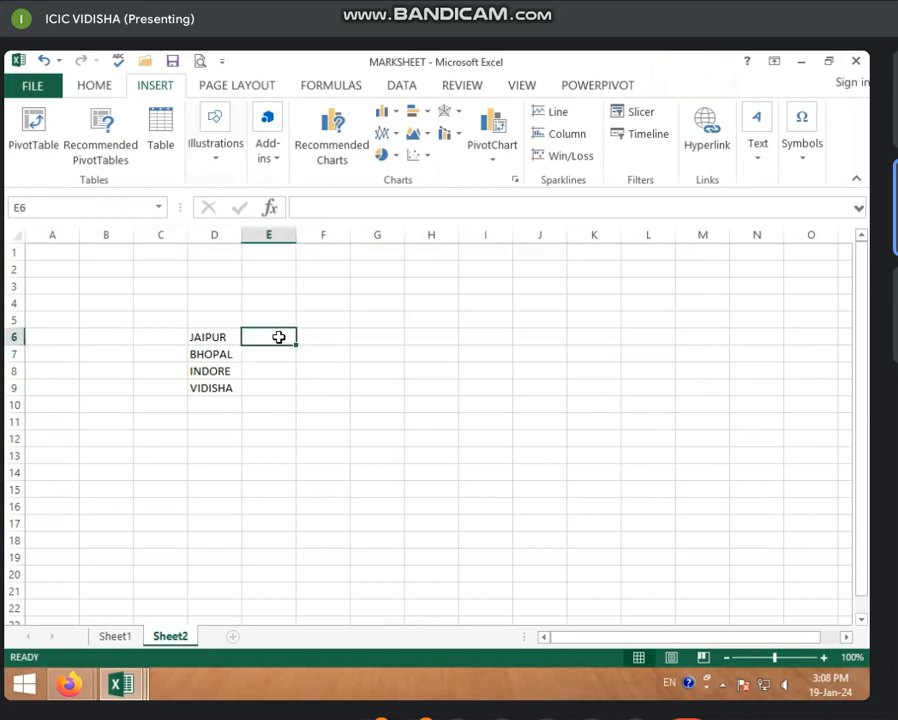
{"action": "type", "text": "150"}
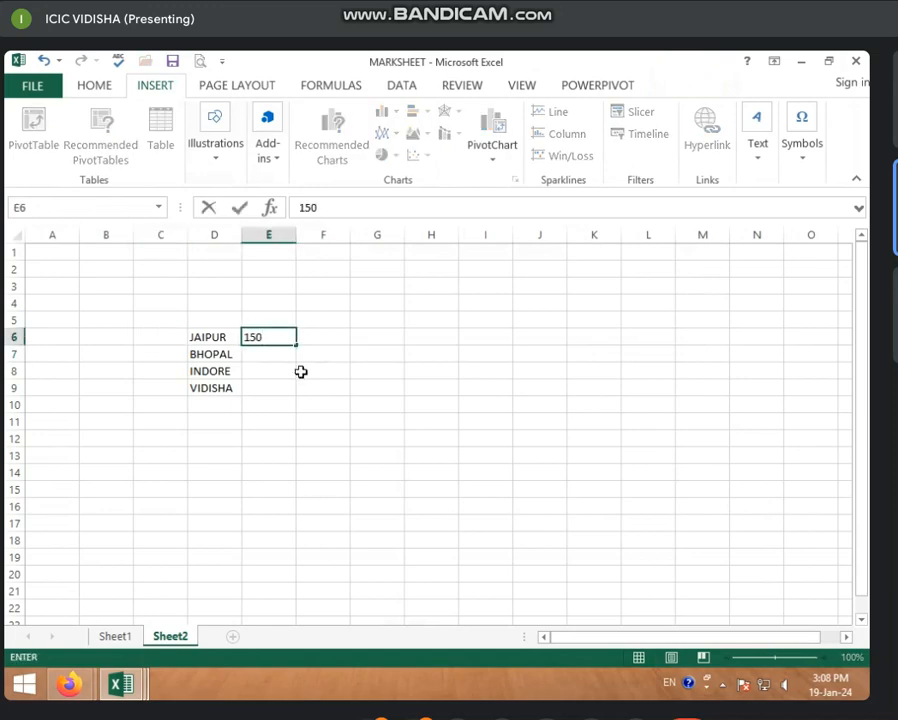
{"action": "left_click", "coordinate": [268, 358]}
{"action": "type", "text": "450"}
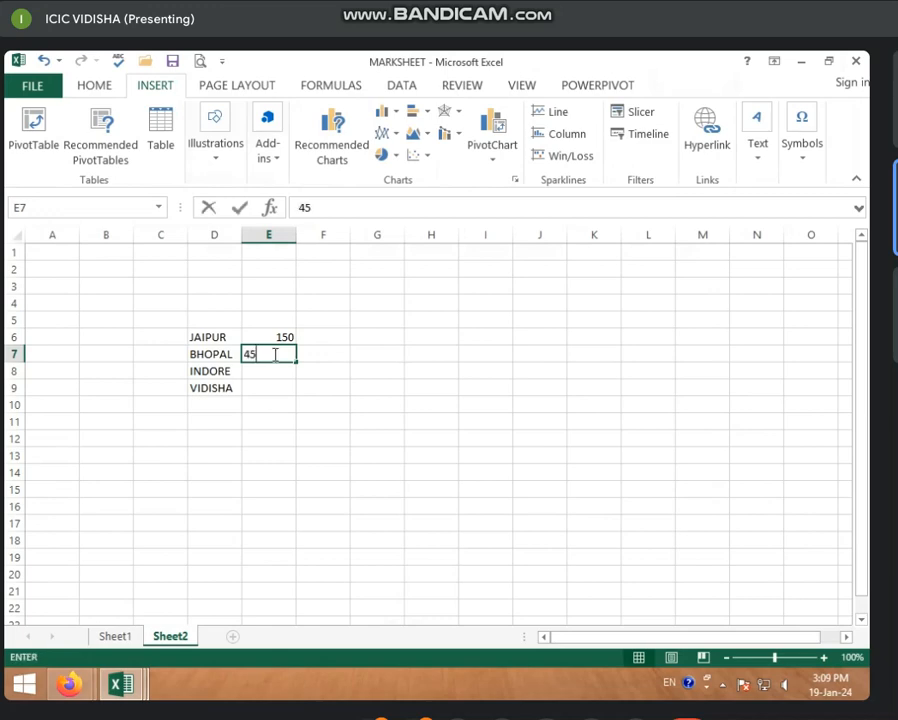
Enter the headings CITY, JAN, FEB, MARCH and APRIL in cells D5 to H5.
{"action": "left_click", "coordinate": [215, 326]}
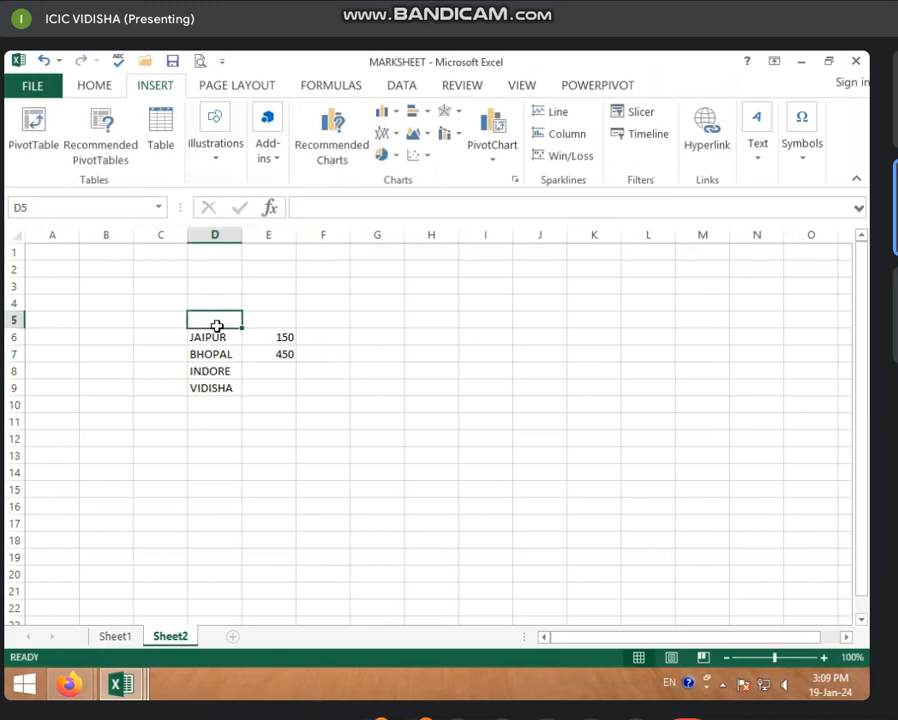
{"action": "type", "text": "CITY"}
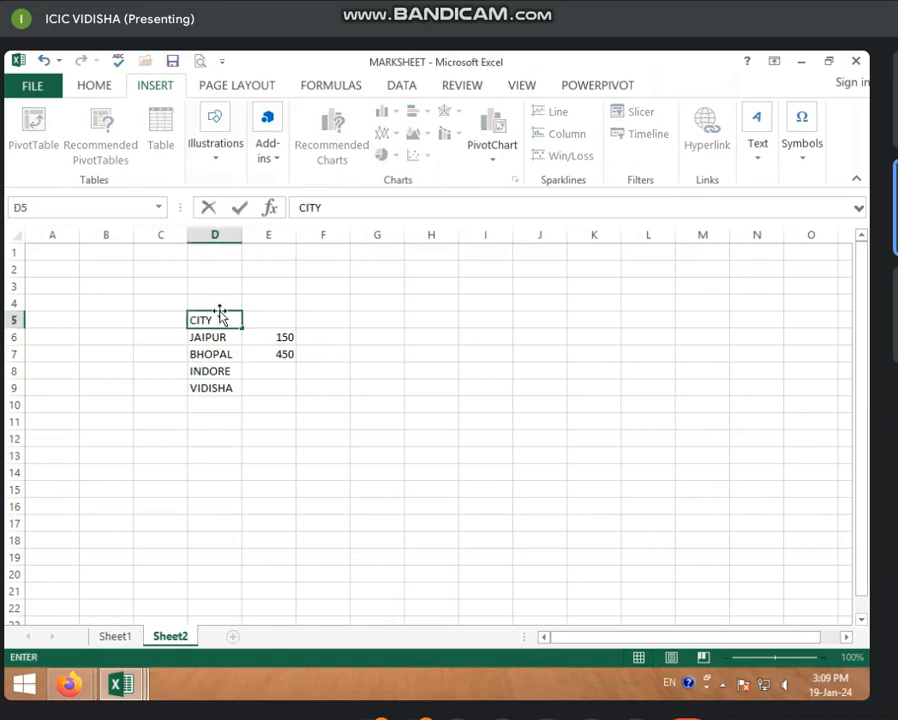
{"action": "left_click", "coordinate": [276, 323]}
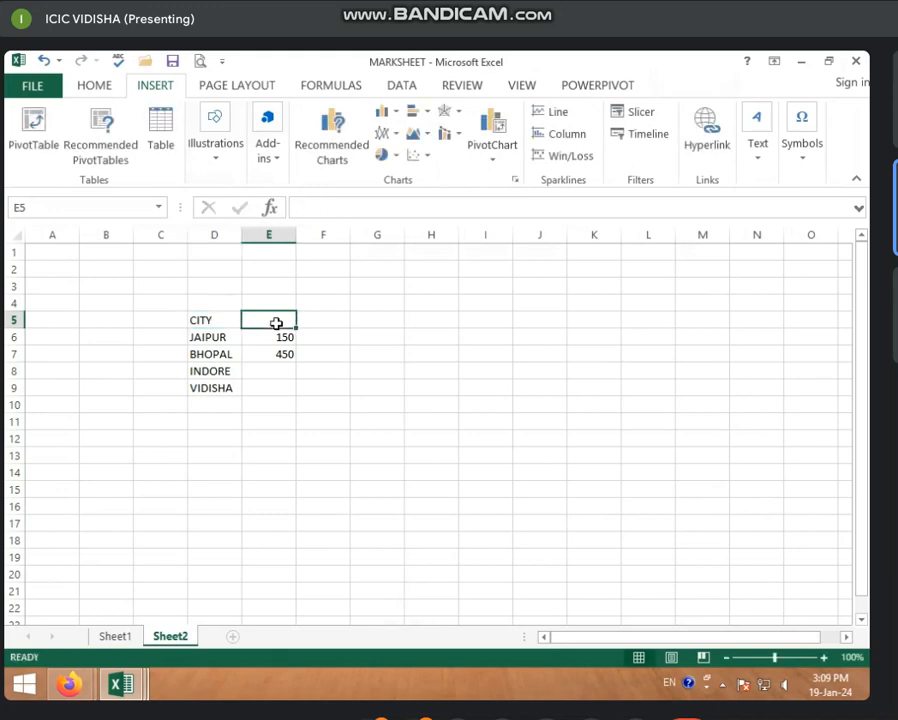
{"action": "type", "text": "J"}
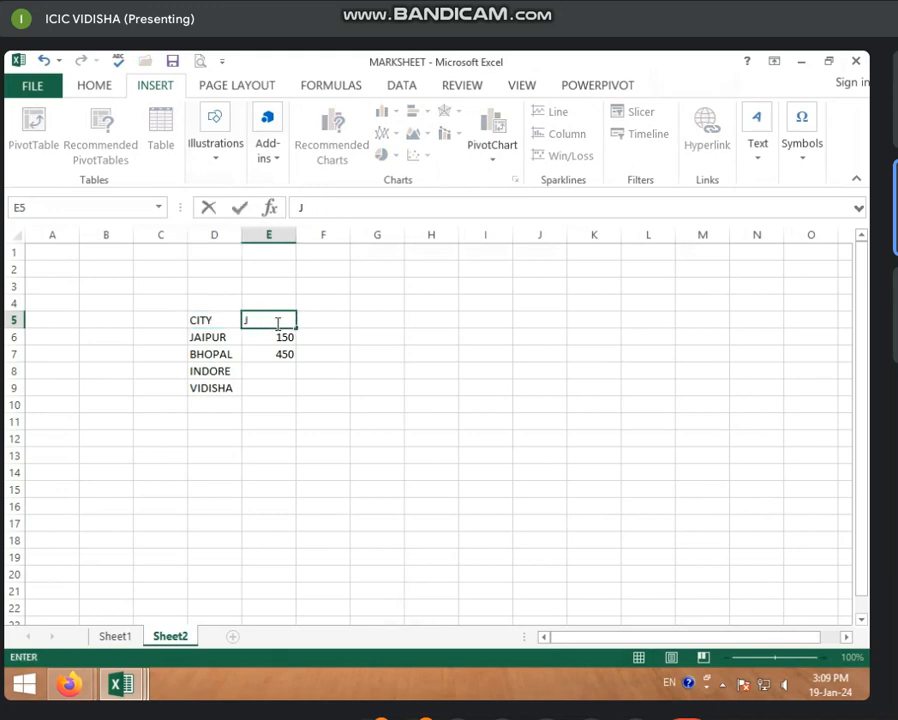
{"action": "type", "text": "AIN"}
{"action": "key", "text": "Tab"}
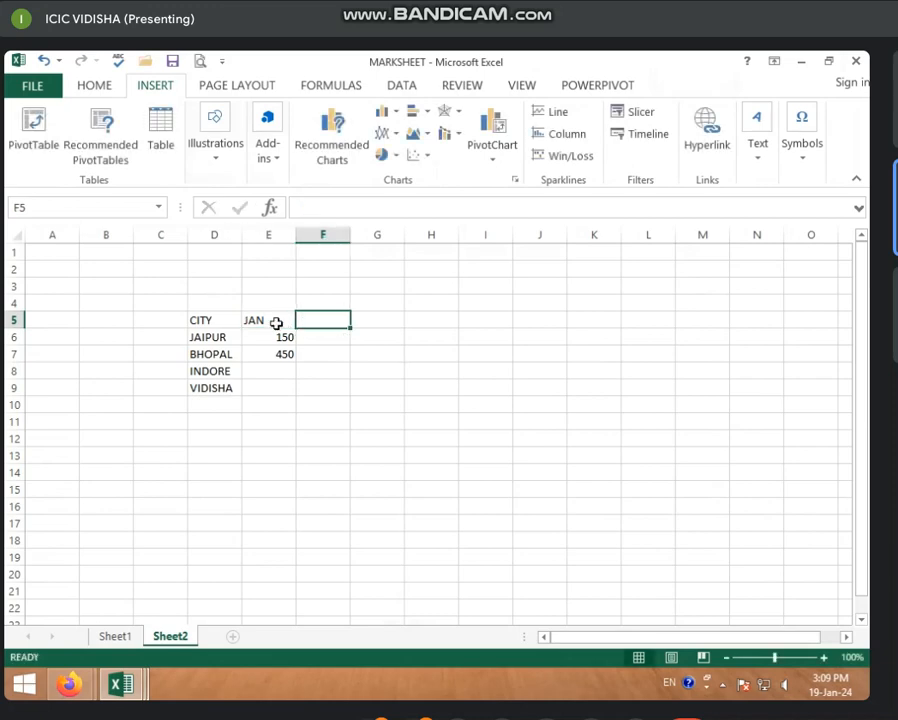
{"action": "type", "text": "FE"}
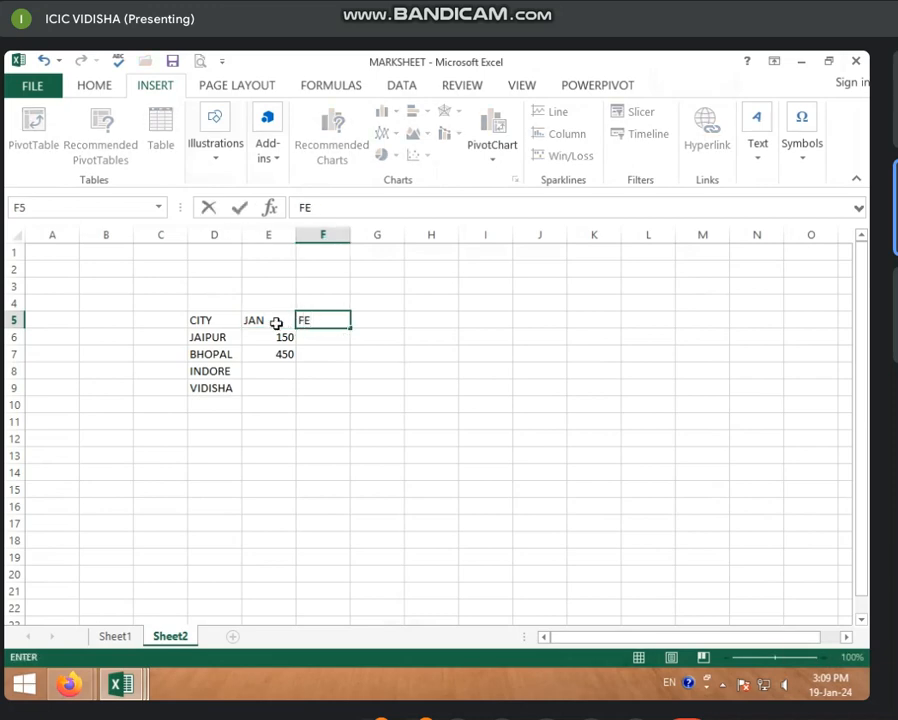
{"action": "type", "text": "B"}
{"action": "key", "text": "Tab"}
{"action": "type", "text": "MAR"}
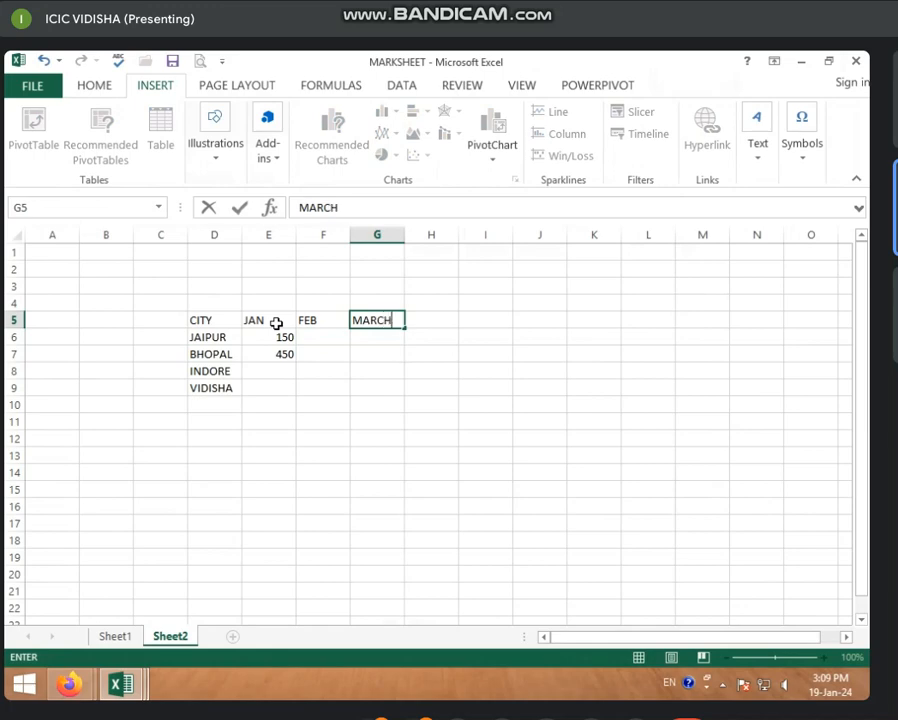
{"action": "type", "text": "CH"}
{"action": "key", "text": "Tab"}
{"action": "type", "text": "AP"}
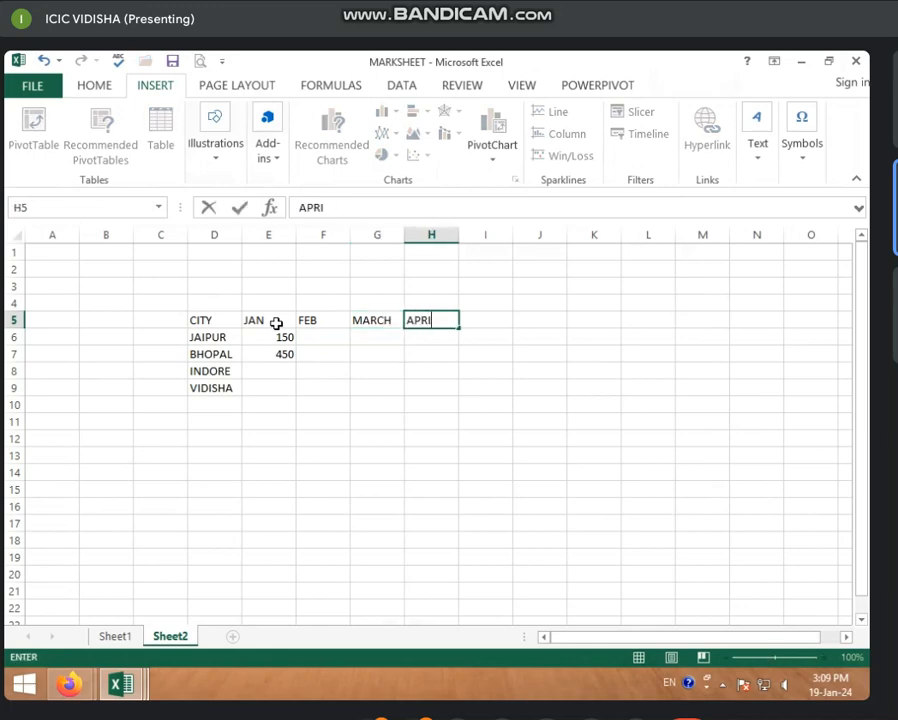
{"action": "type", "text": "RIL"}
Fill the values in E6:E7 down as a series to row 9 and copy the column across to column H.
{"action": "left_click", "coordinate": [264, 350]}
{"action": "left_click_drag", "start_coordinate": [264, 337], "coordinate": [316, 392]}
{"action": "left_click_drag", "start_coordinate": [272, 342], "coordinate": [436, 388]}
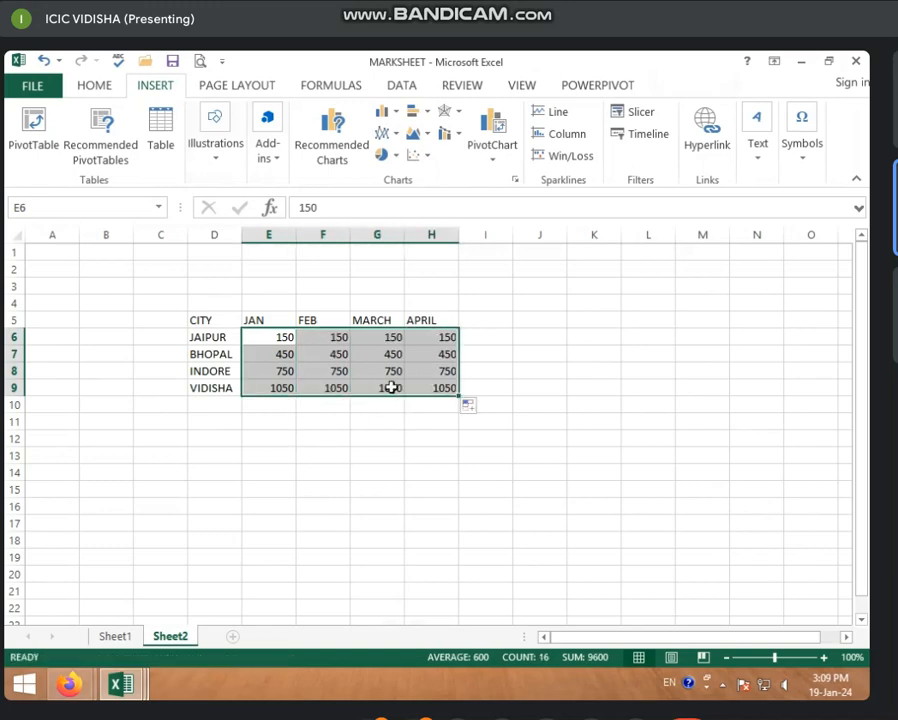
Insert the Bing Maps add-in again with the table D5:H9 selected and dismiss its welcome message.
{"action": "left_click_drag", "start_coordinate": [214, 324], "coordinate": [432, 389]}
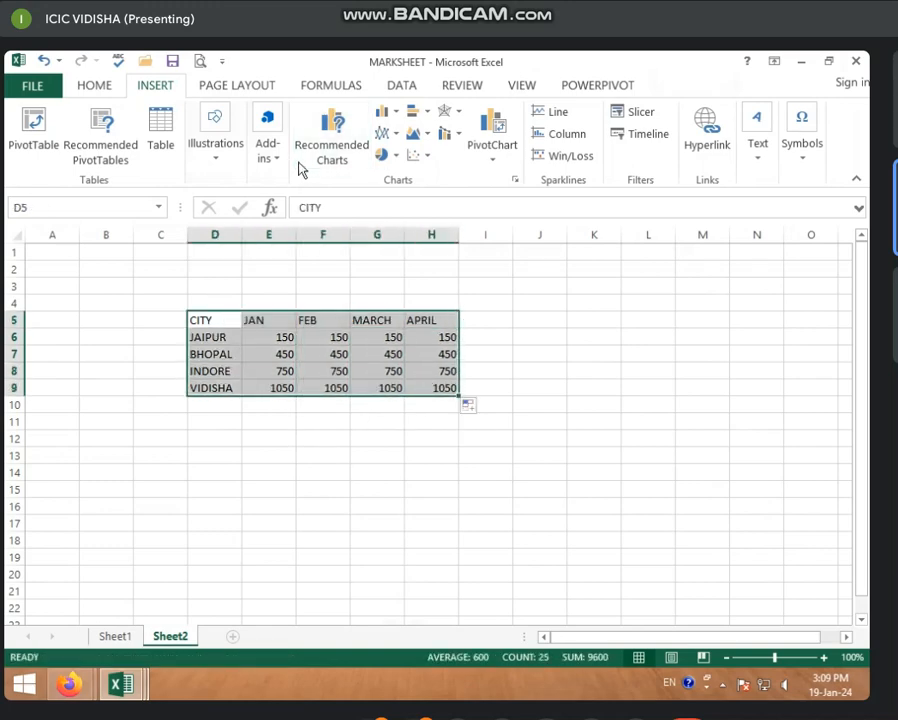
{"action": "left_click", "coordinate": [236, 88]}
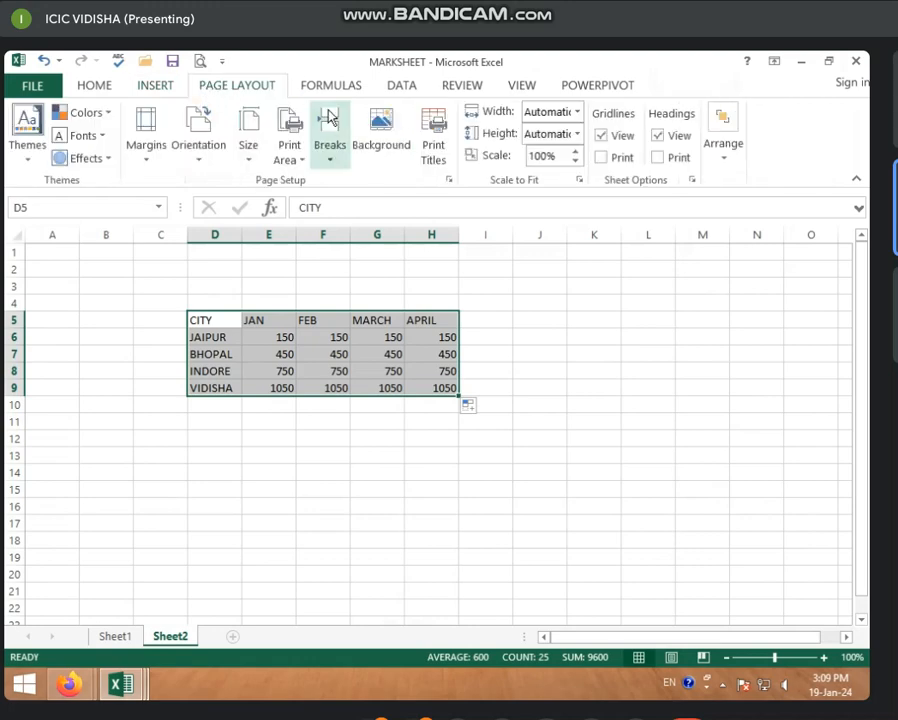
{"action": "left_click", "coordinate": [155, 85]}
{"action": "left_click", "coordinate": [268, 150]}
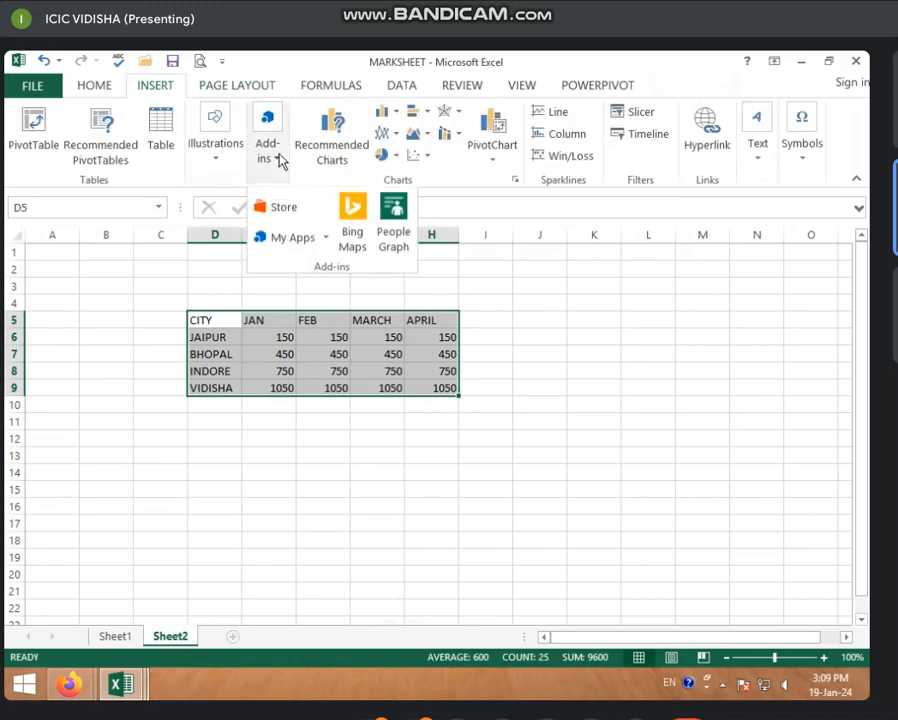
{"action": "left_click", "coordinate": [356, 252]}
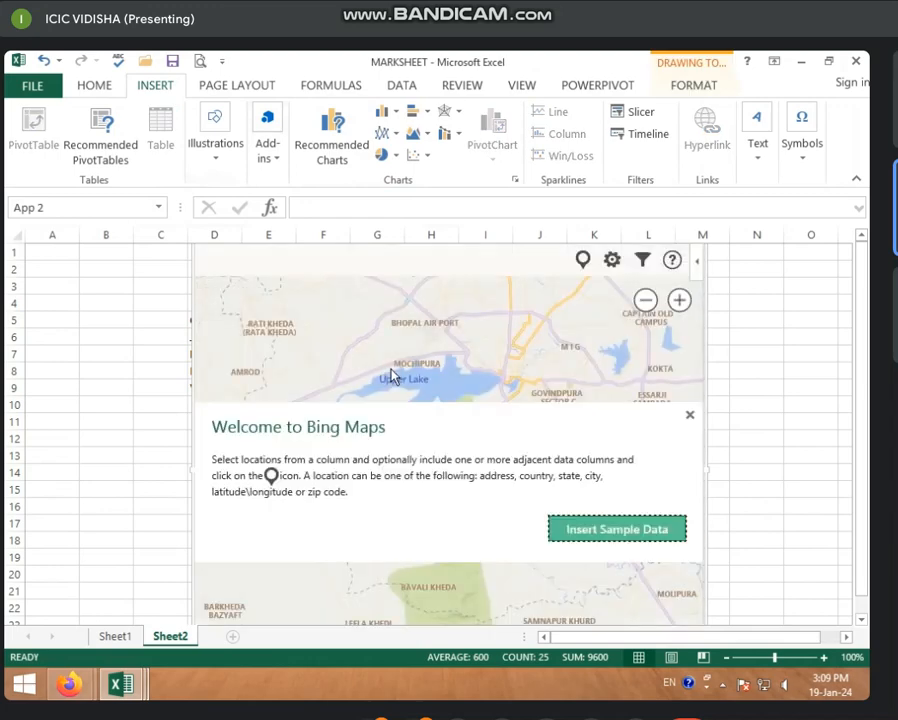
{"action": "left_click", "coordinate": [689, 418]}
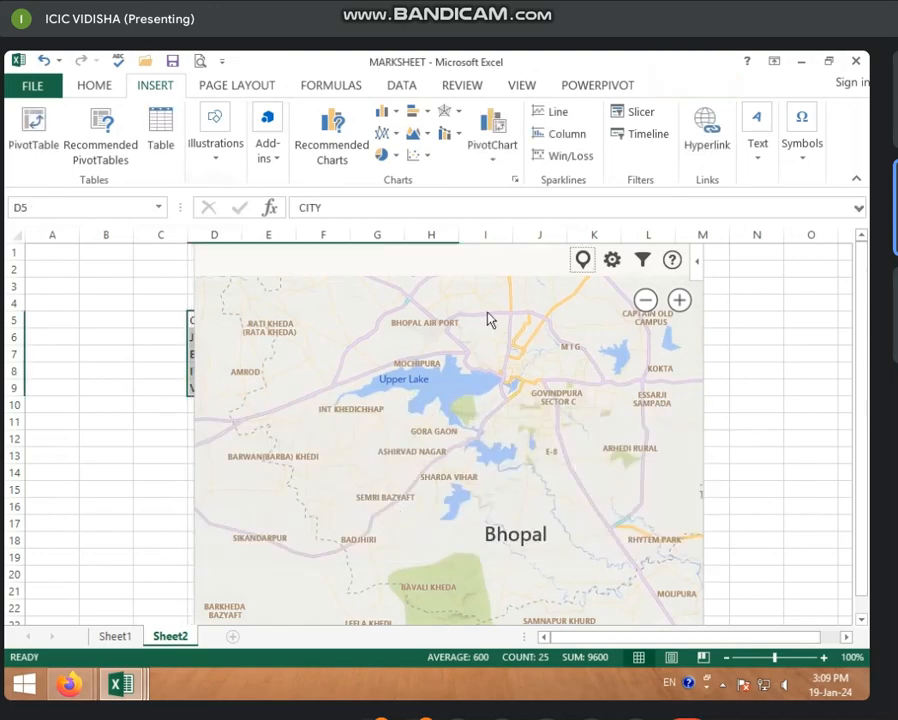
Delete the Bing Maps object covering the city table.
{"action": "right_click", "coordinate": [698, 266]}
{"action": "left_click", "coordinate": [591, 345]}
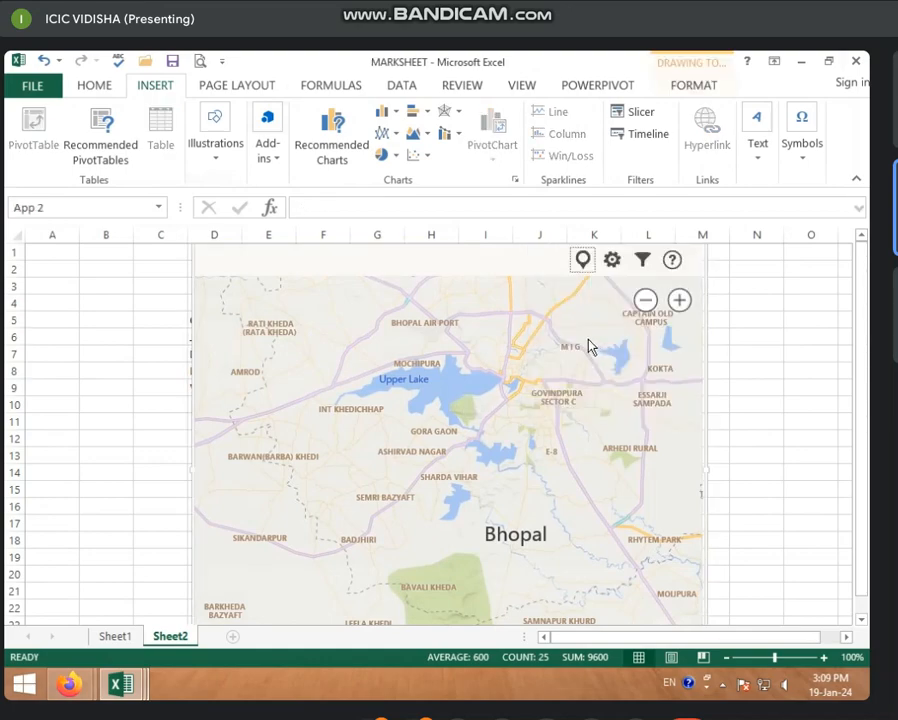
{"action": "key", "text": "Delete"}
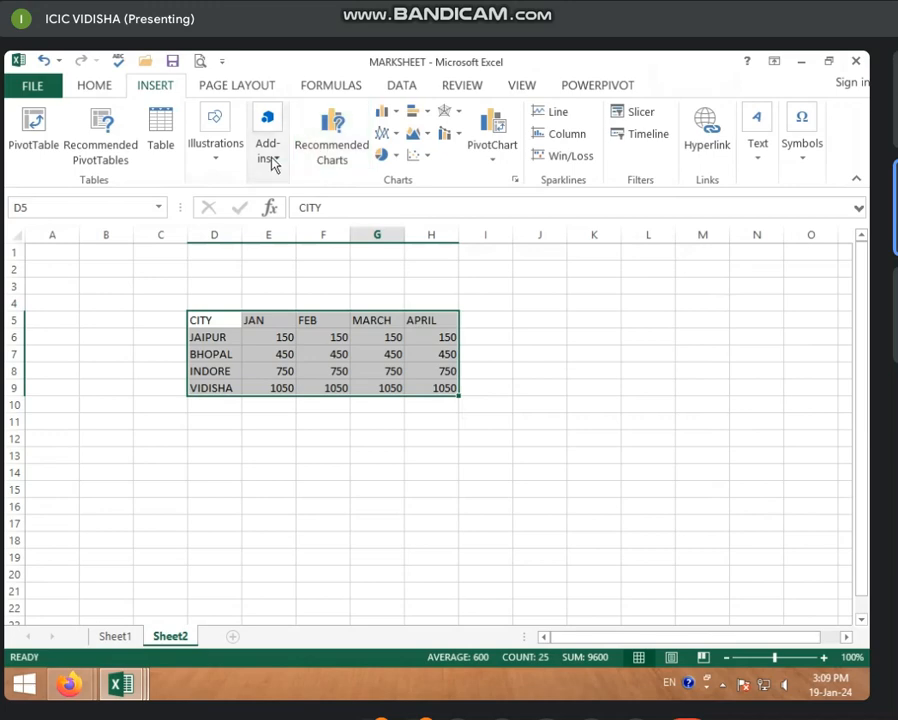
Insert the People Graph add-in with the table D5:H9 selected and trust the app.
{"action": "left_click", "coordinate": [272, 156]}
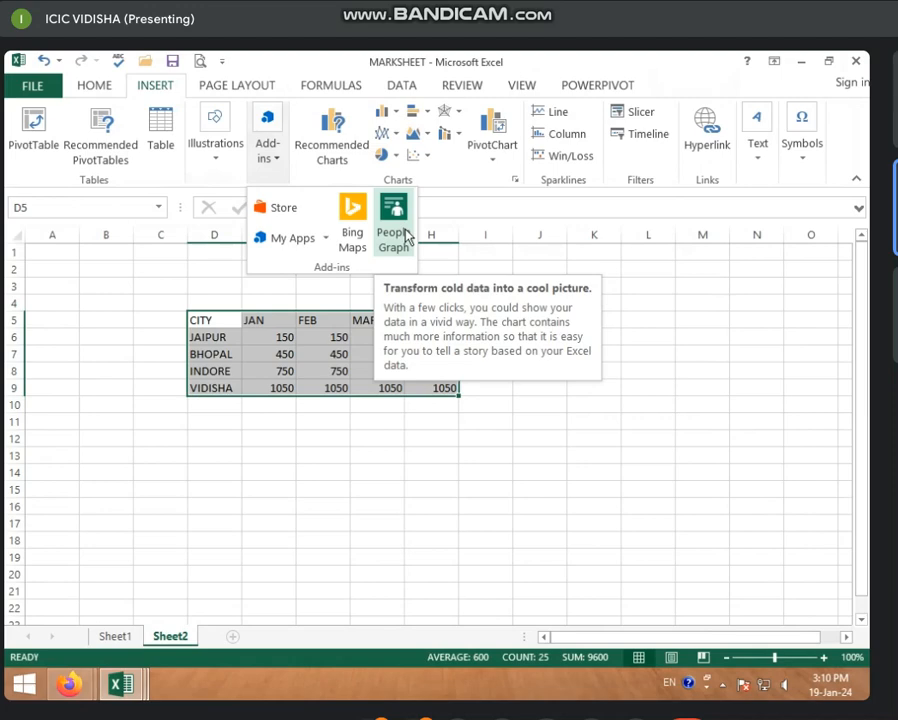
{"action": "left_click", "coordinate": [406, 236]}
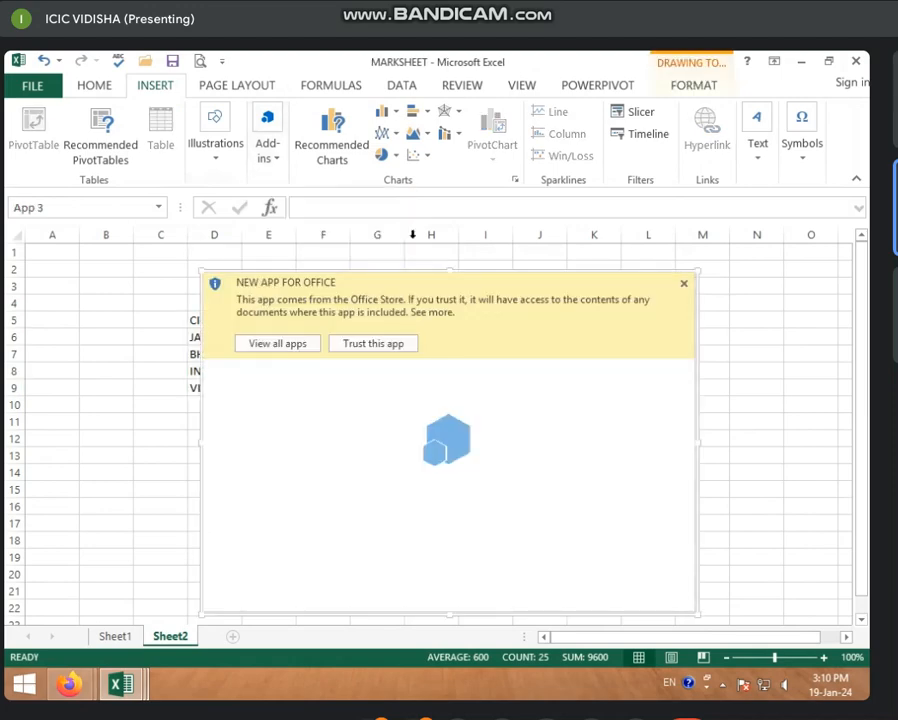
{"action": "left_click", "coordinate": [391, 344]}
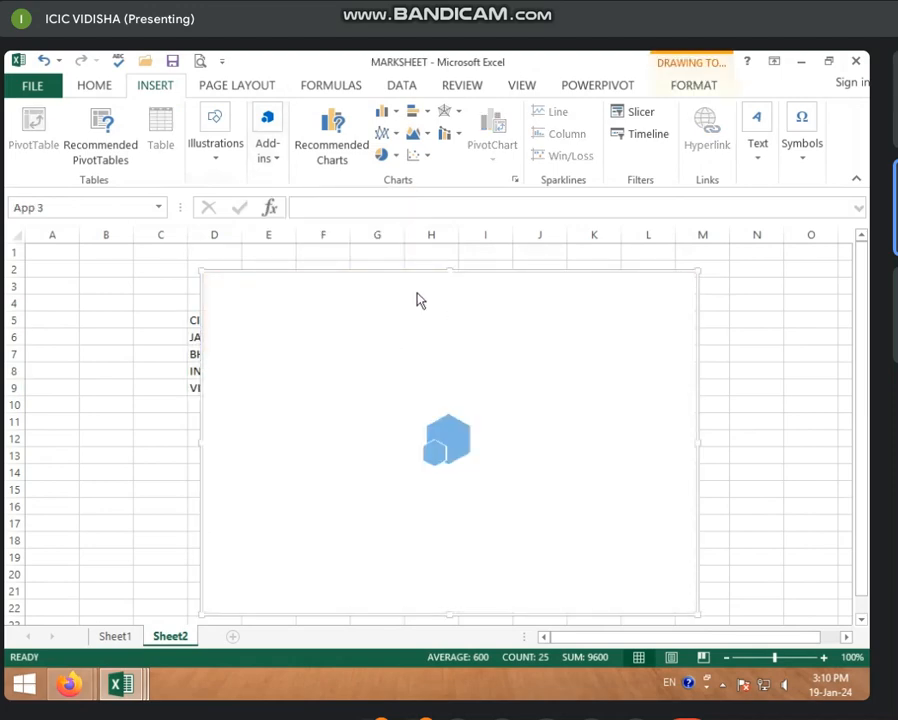
{"action": "left_click", "coordinate": [266, 344]}
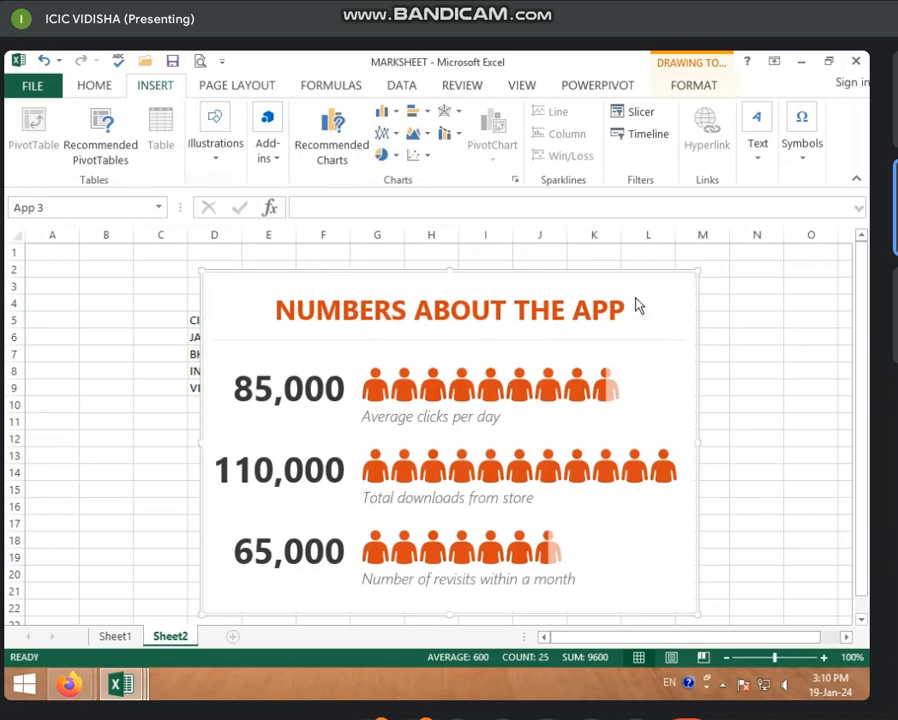
Delete the People Graph object covering the city table.
{"action": "key", "text": "Delete"}
{"action": "left_click", "coordinate": [426, 410]}
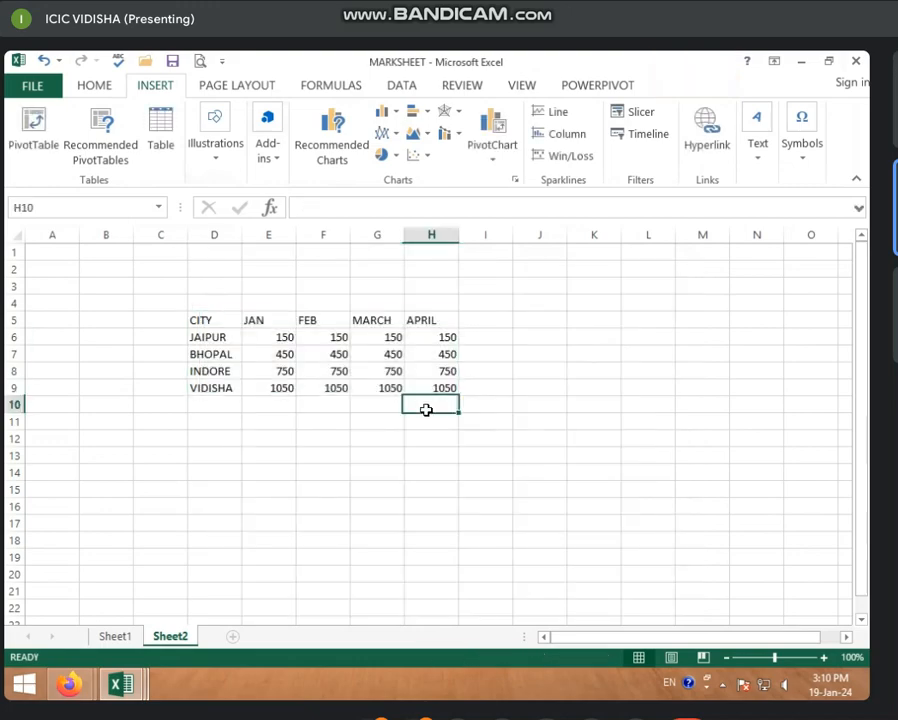
{"action": "left_click", "coordinate": [346, 415]}
Try inserting the People Graph add-in with the APRIL values H6:H9 selected.
{"action": "left_click", "coordinate": [443, 339]}
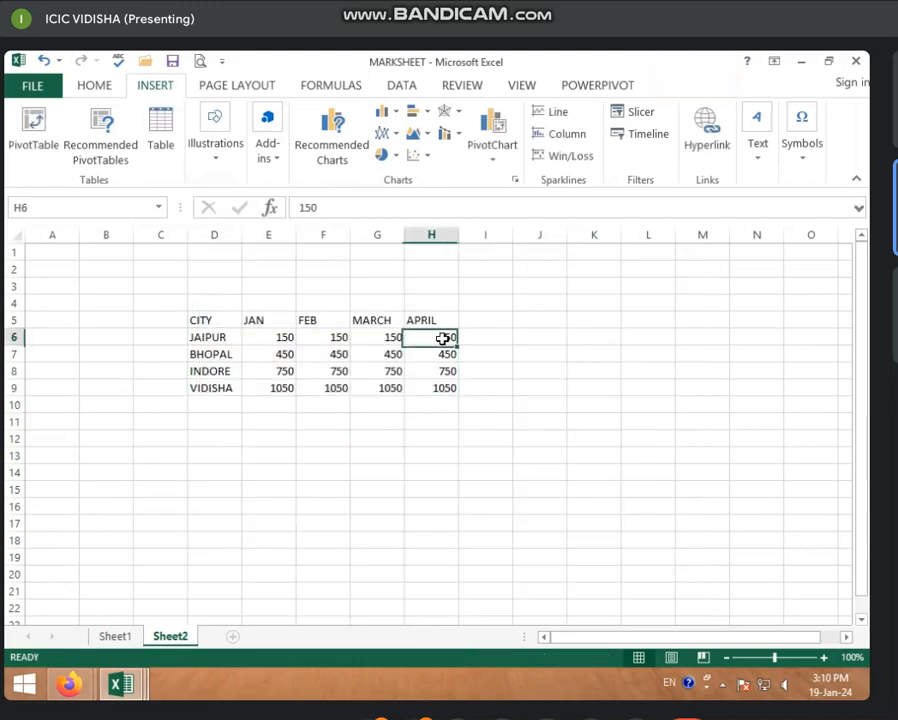
{"action": "left_click_drag", "start_coordinate": [443, 339], "coordinate": [444, 385]}
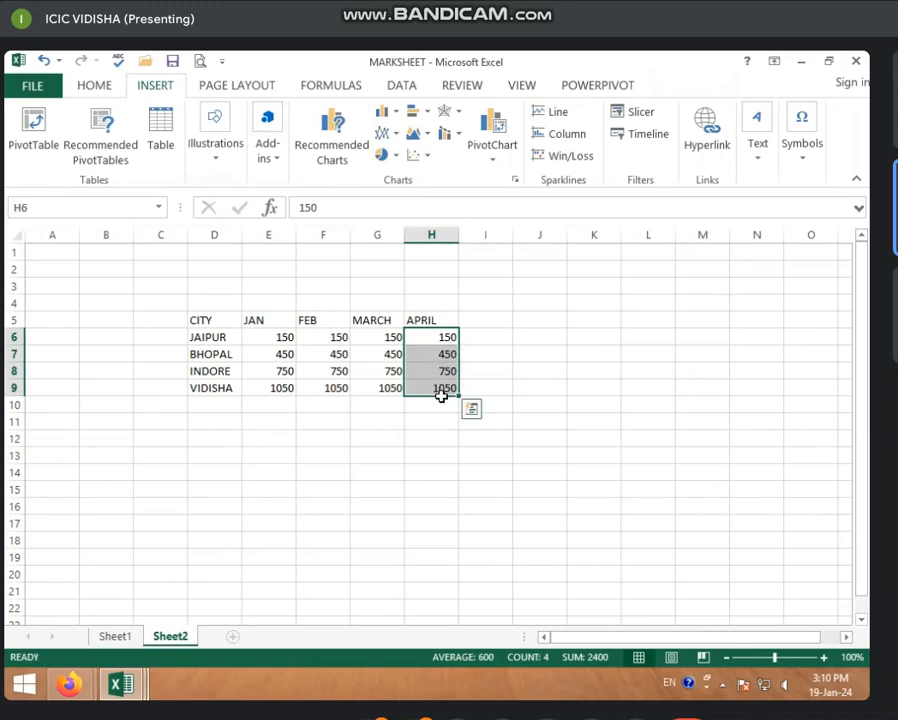
{"action": "left_click", "coordinate": [270, 152]}
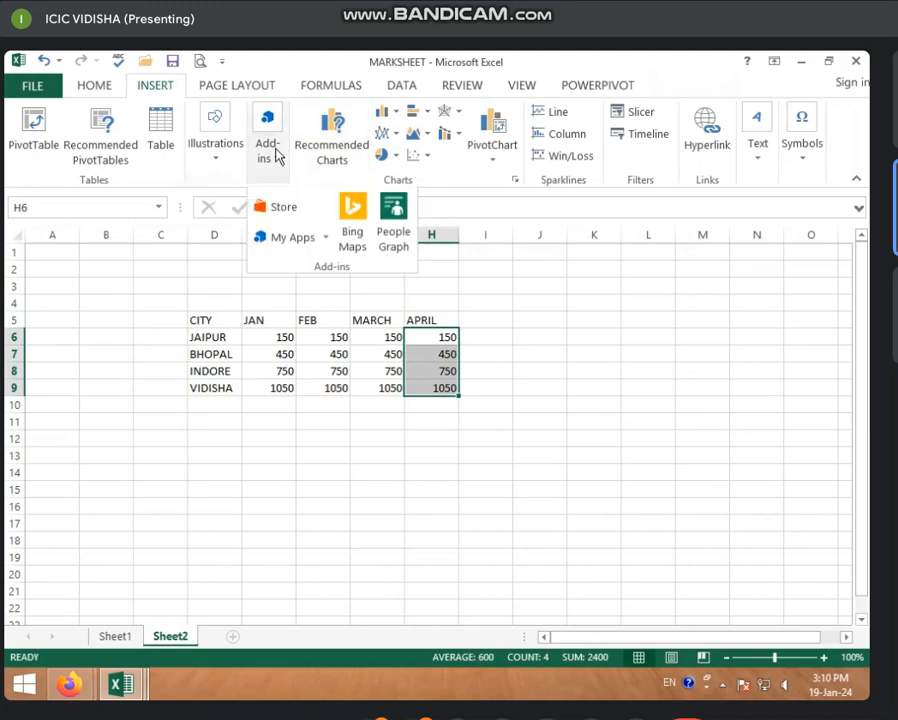
{"action": "left_click", "coordinate": [354, 250]}
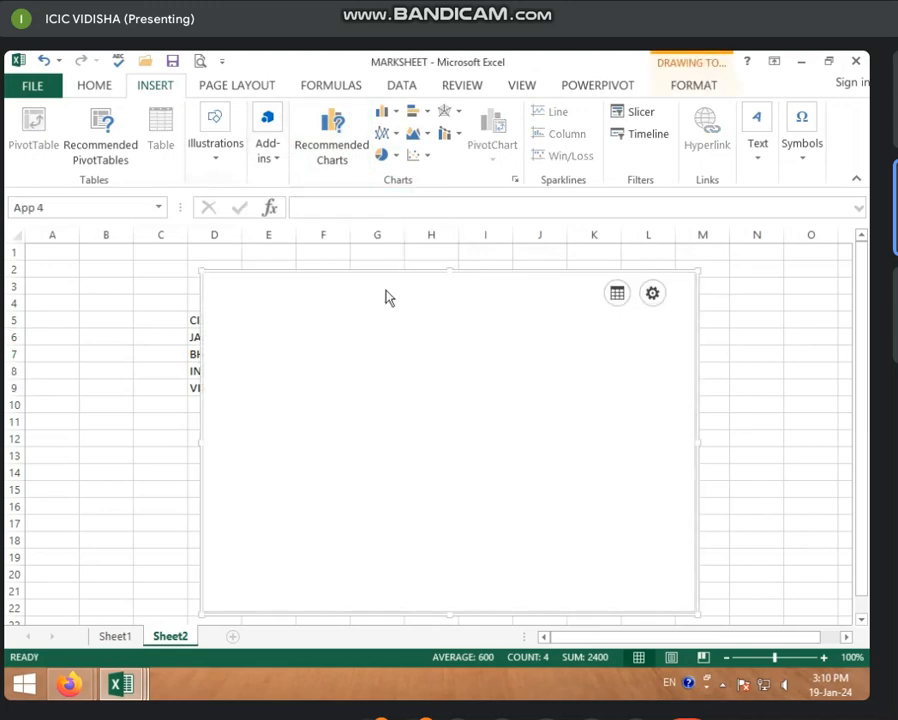
{"action": "left_click", "coordinate": [686, 276]}
{"action": "left_click", "coordinate": [694, 273]}
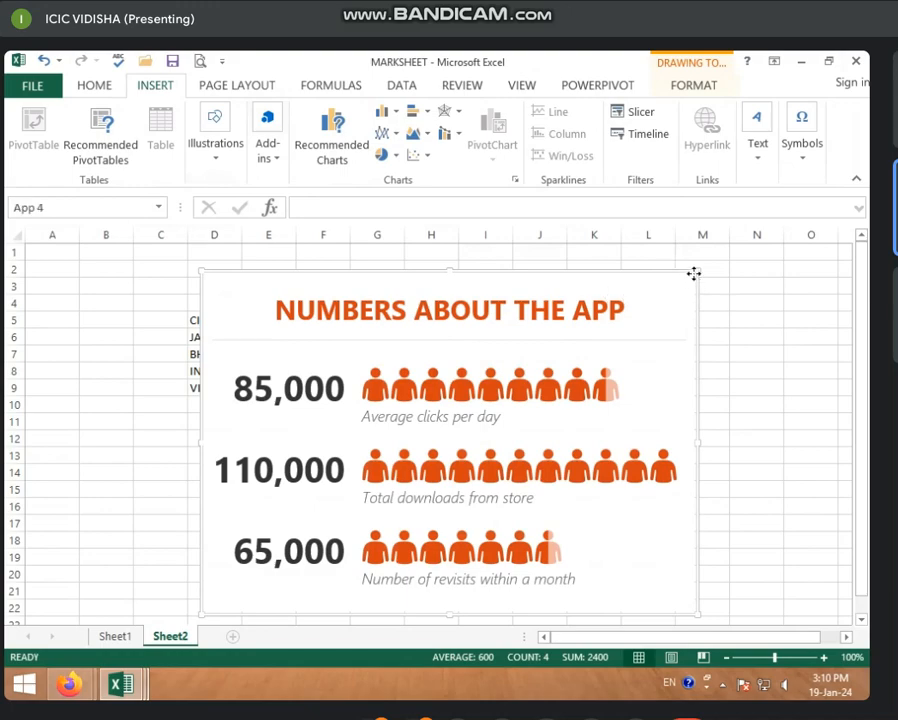
Delete the People Graph object inserted for the APRIL values.
{"action": "left_click_drag", "start_coordinate": [694, 273], "coordinate": [505, 280]}
{"action": "key", "text": "Delete"}
{"action": "left_click", "coordinate": [456, 416]}
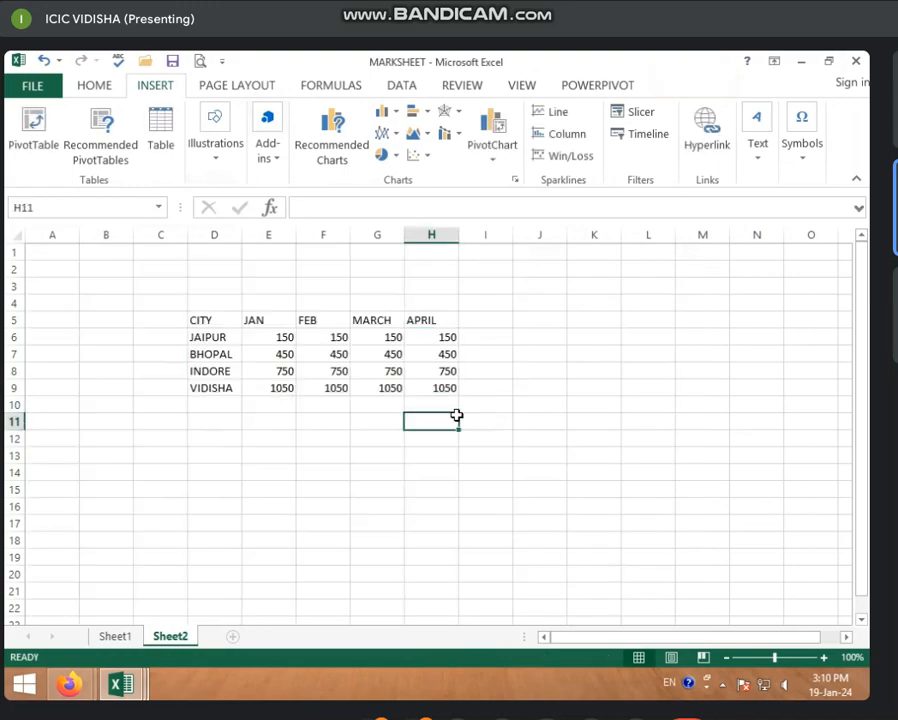
Enter the values 2000, 10000 and 5000 in cells F15 to F17.
{"action": "left_click", "coordinate": [352, 460]}
{"action": "left_click", "coordinate": [344, 484]}
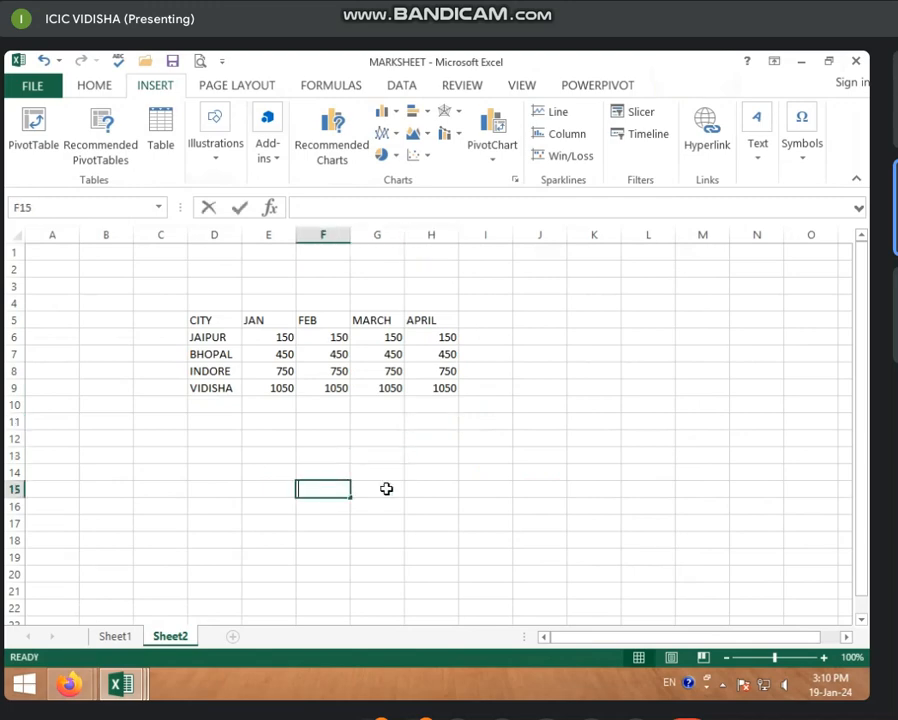
{"action": "type", "text": "2000"}
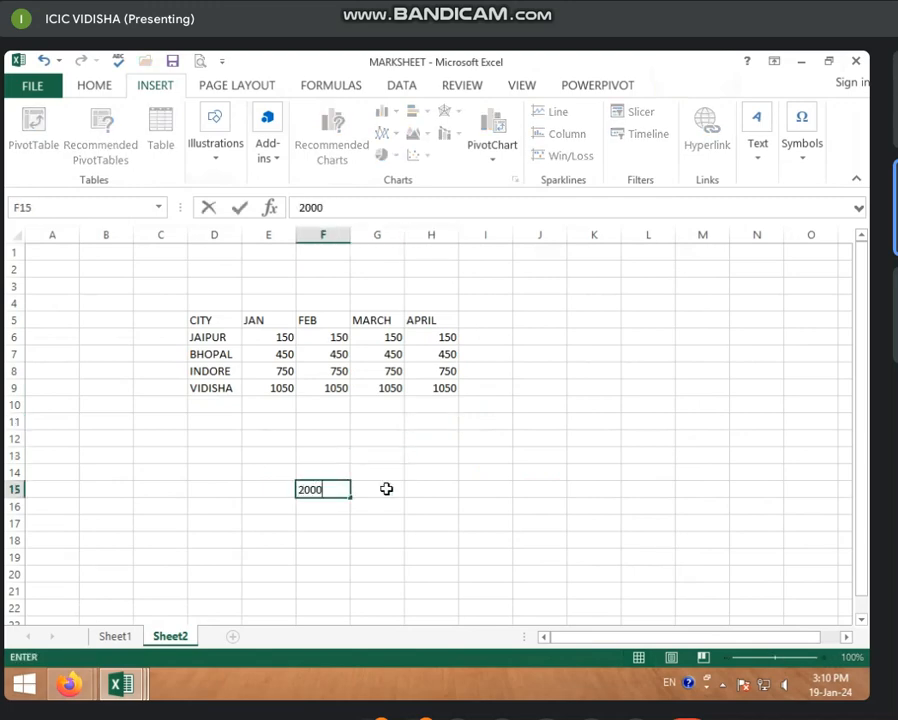
{"action": "key", "text": "Return"}
{"action": "type", "text": "10000"}
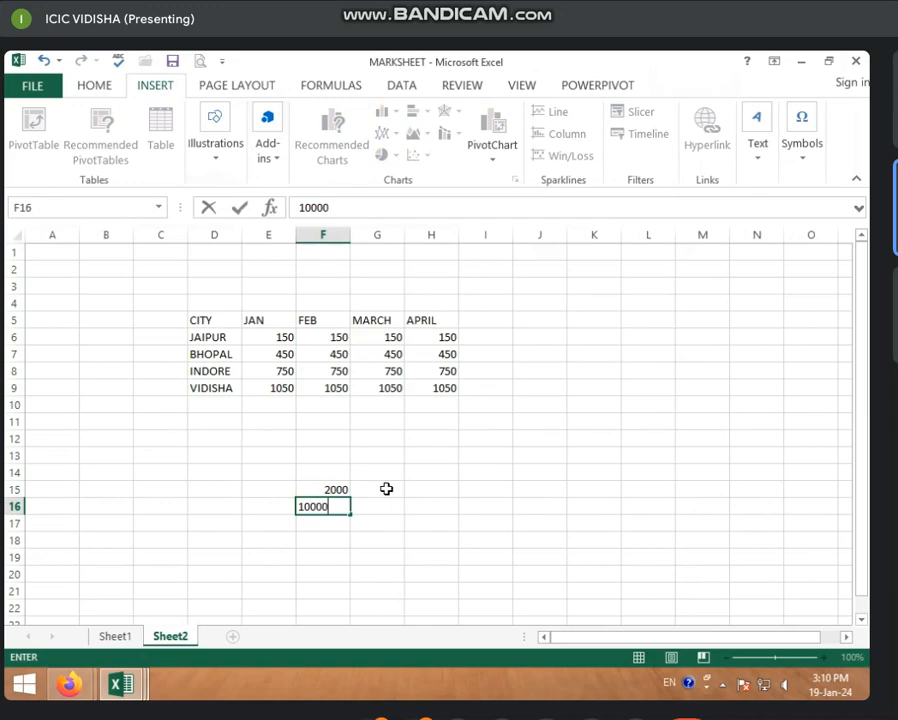
{"action": "key", "text": "Return"}
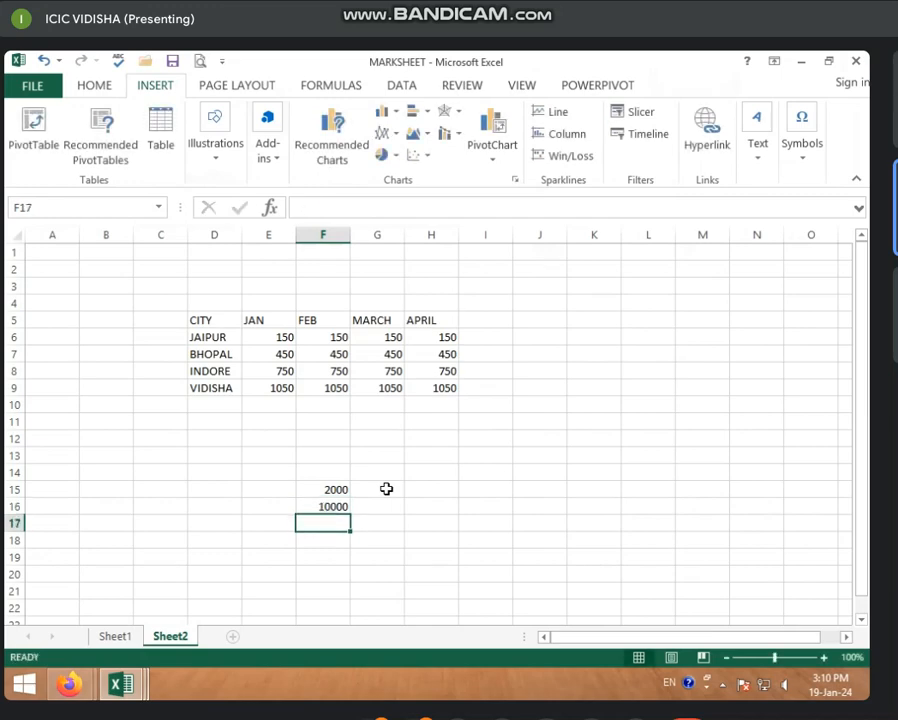
{"action": "type", "text": "5000"}
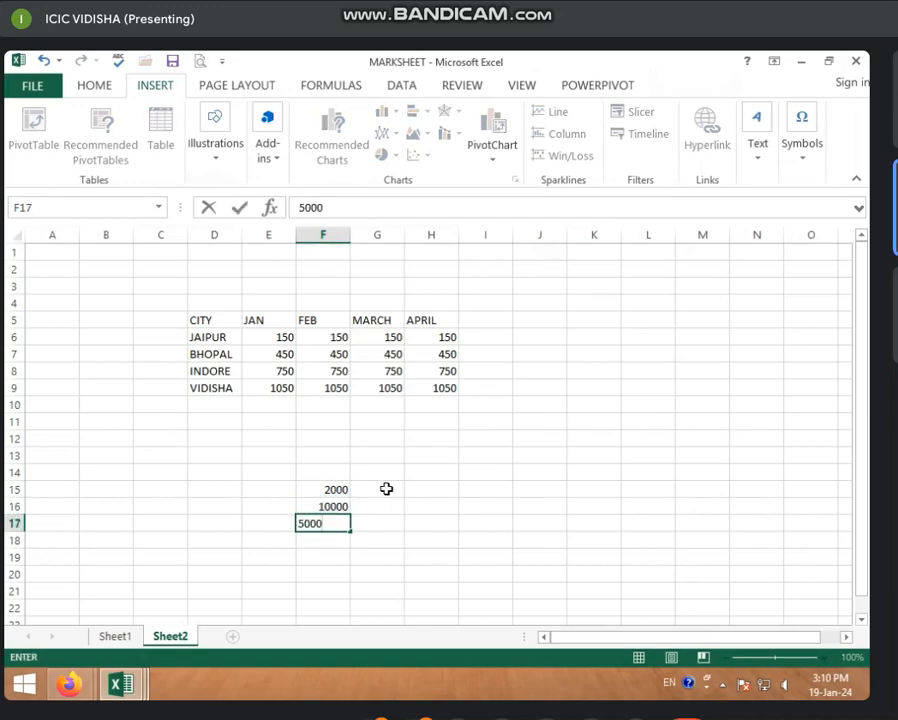
{"action": "key", "text": "Return"}
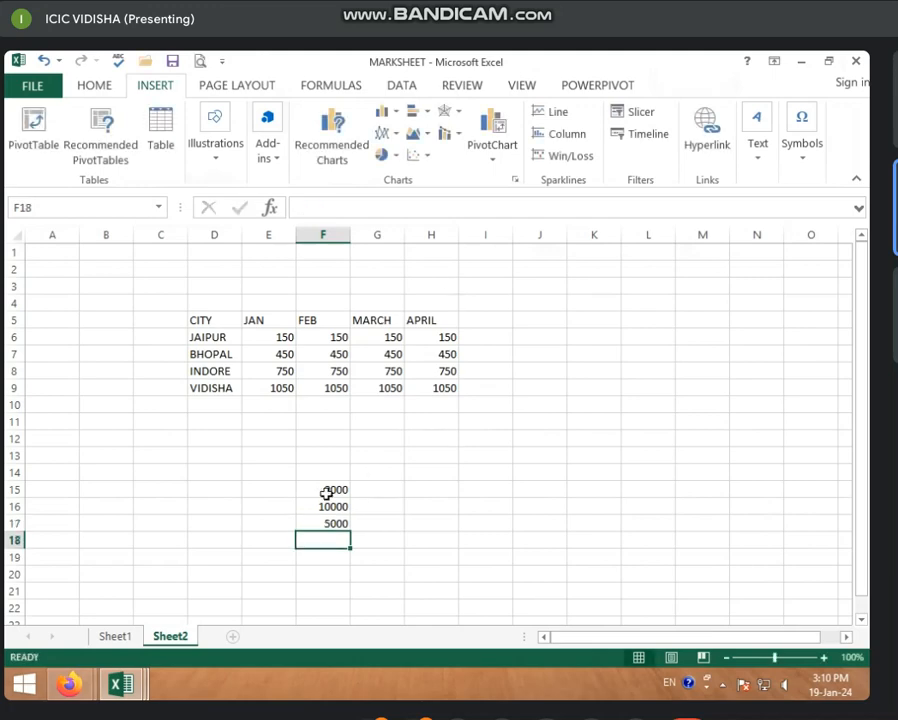
Insert the People Graph add-in with the values F15:F17 selected.
{"action": "left_click_drag", "start_coordinate": [326, 490], "coordinate": [328, 516]}
{"action": "left_click", "coordinate": [272, 156]}
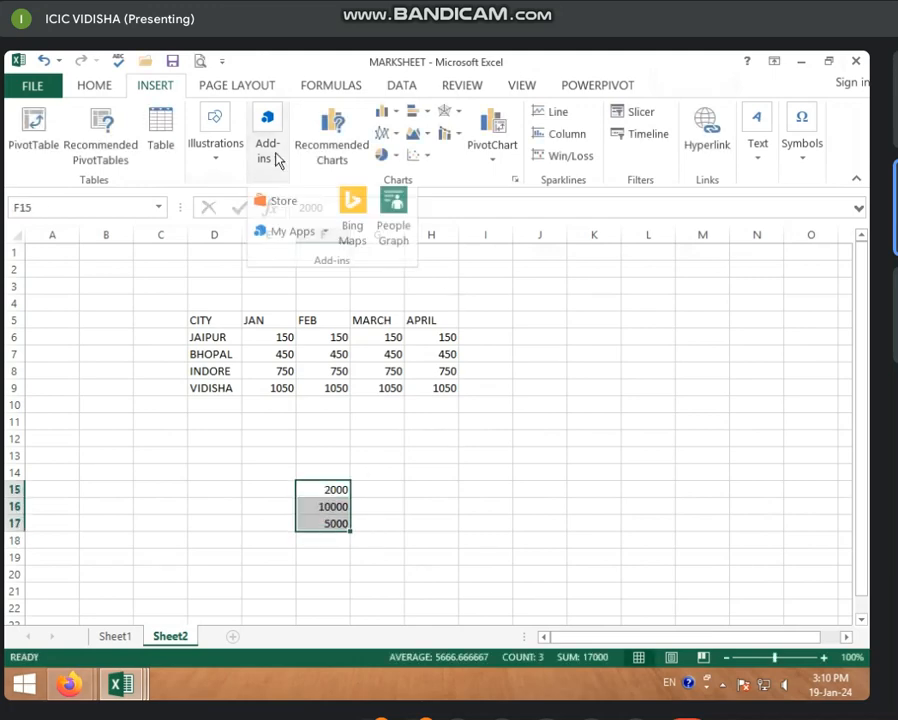
{"action": "left_click", "coordinate": [394, 222]}
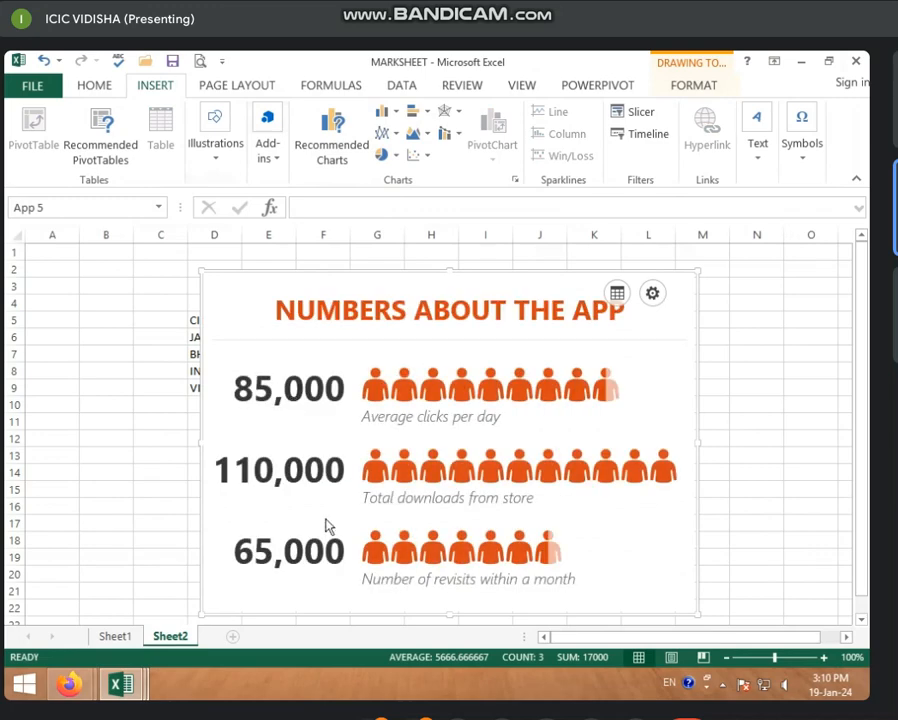
{"action": "left_click", "coordinate": [327, 516]}
Reload the People Graph and start selecting the source data for its chart.
{"action": "left_click", "coordinate": [690, 294]}
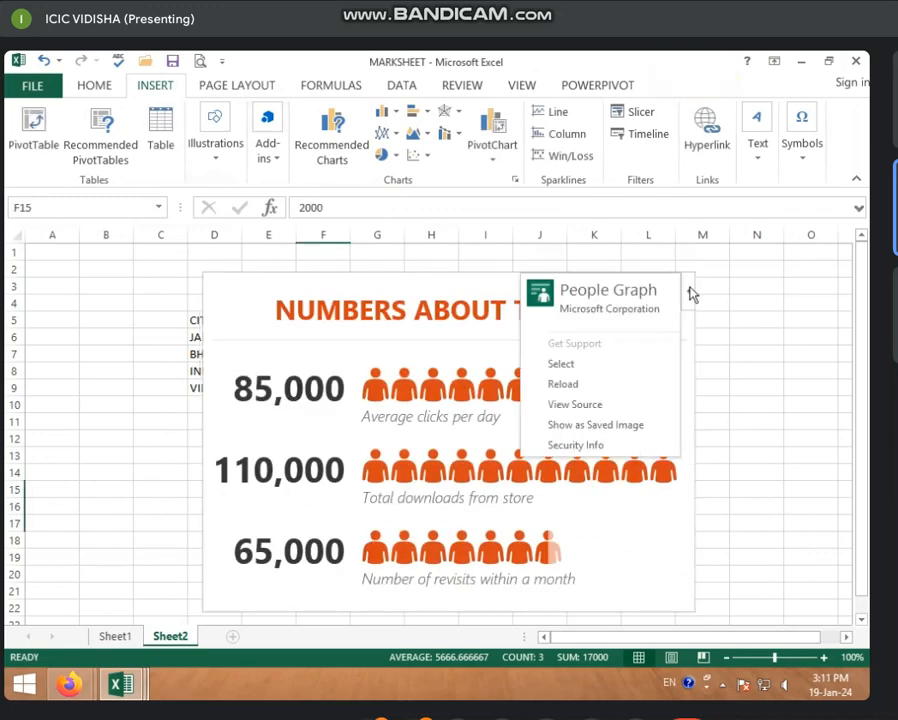
{"action": "left_click", "coordinate": [570, 385]}
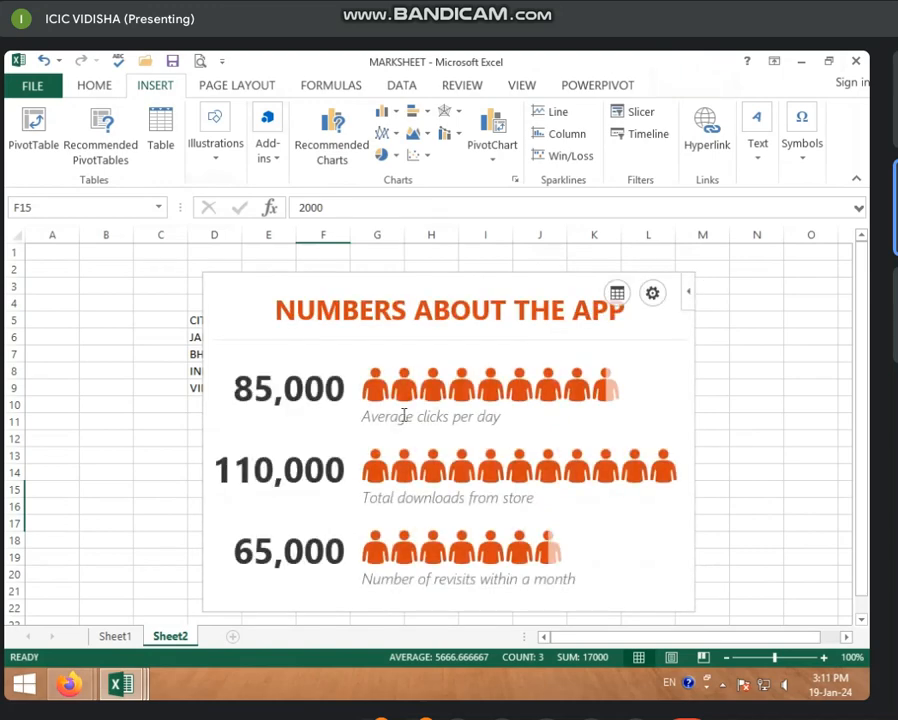
{"action": "left_click", "coordinate": [623, 293]}
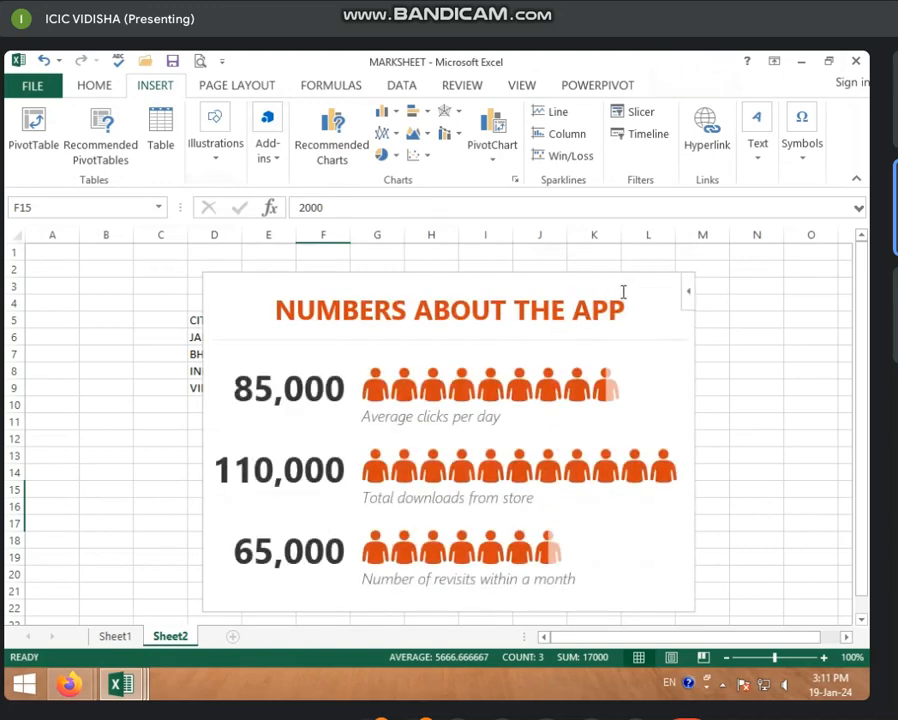
{"action": "left_click", "coordinate": [620, 294]}
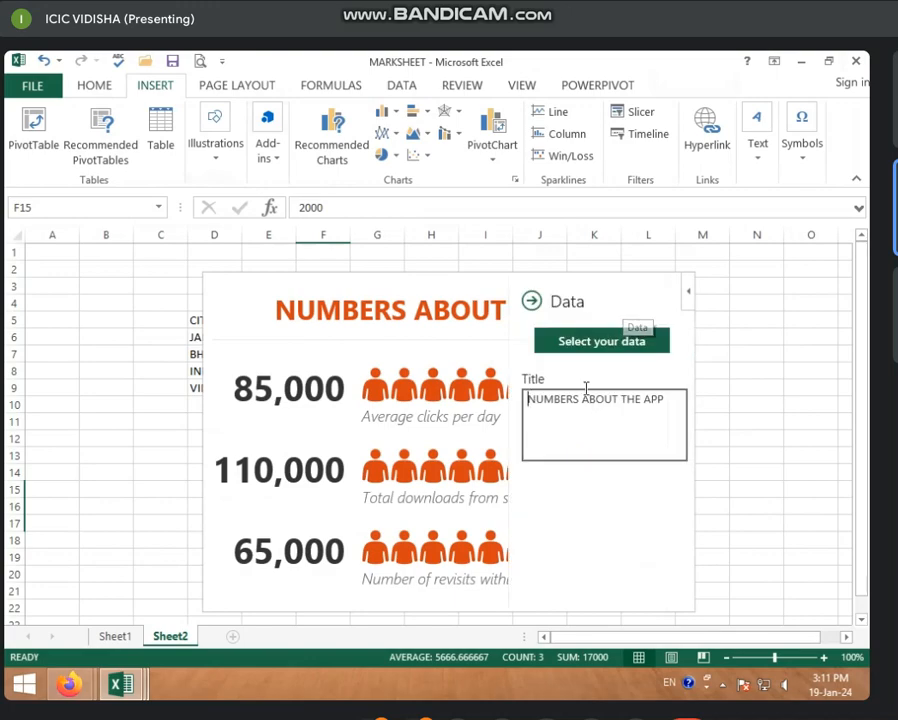
{"action": "left_click", "coordinate": [588, 343]}
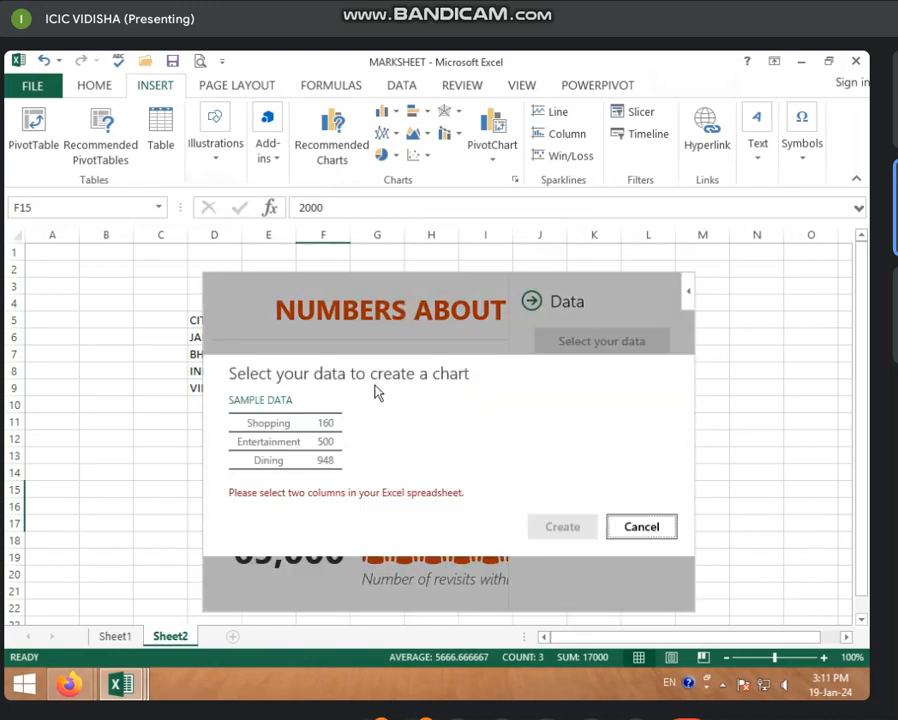
Move the People Graph off the F15:F17 values so it starts around column H, and try to pick F15:F17 as its data.
{"action": "mouse_move", "coordinate": [350, 283]}
{"action": "left_mouse_down"}
{"action": "mouse_move", "coordinate": [352, 268]}
{"action": "mouse_move", "coordinate": [636, 242]}
{"action": "left_mouse_up"}
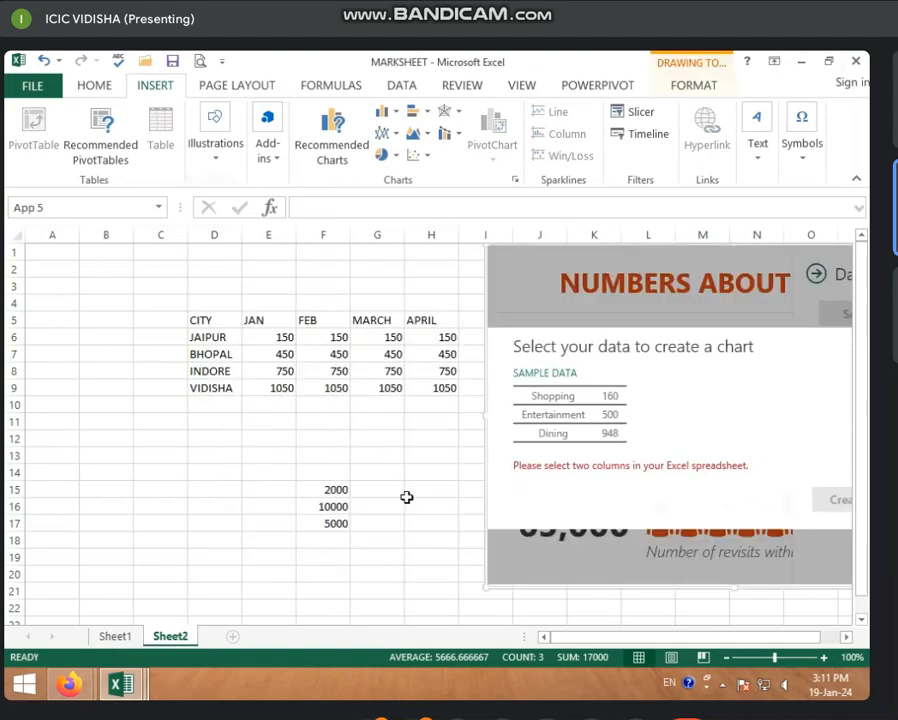
{"action": "left_click_drag", "start_coordinate": [330, 493], "coordinate": [332, 522]}
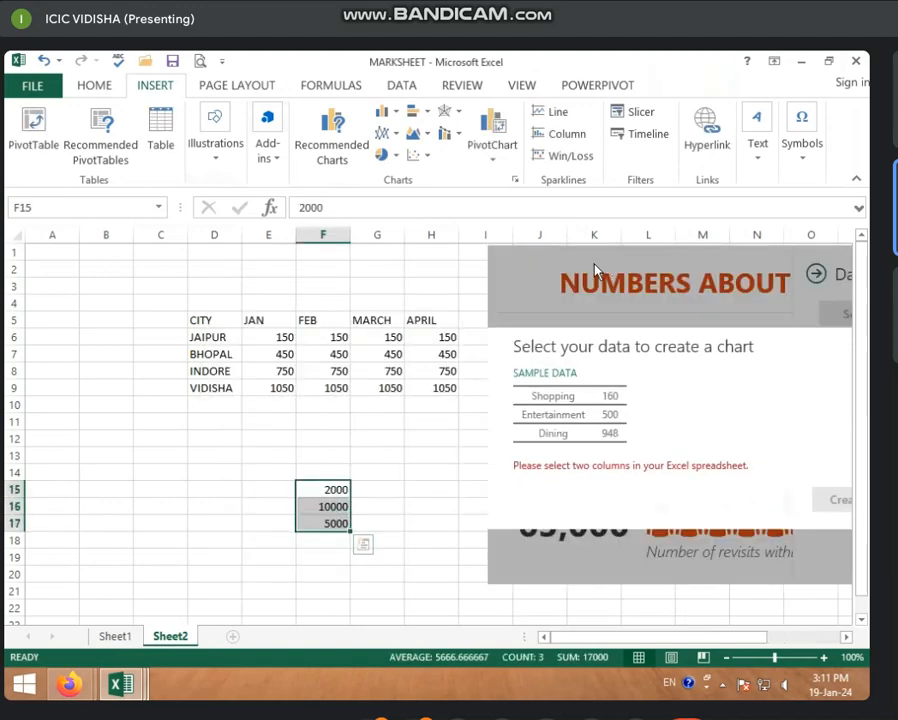
{"action": "left_click_drag", "start_coordinate": [595, 267], "coordinate": [440, 268]}
{"action": "left_click", "coordinate": [596, 236]}
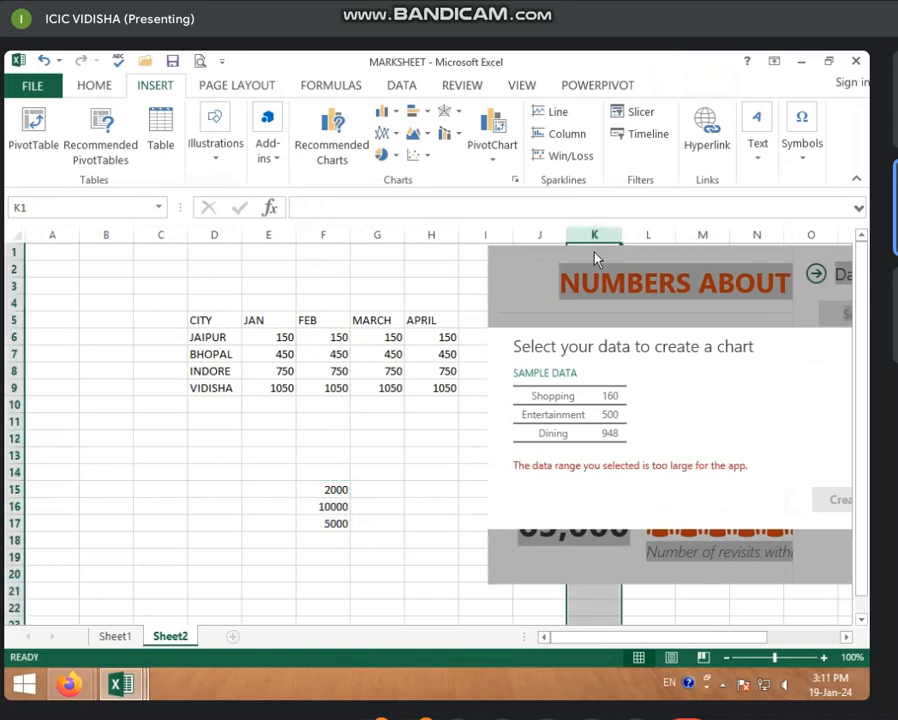
{"action": "left_click", "coordinate": [588, 250]}
{"action": "left_click_drag", "start_coordinate": [588, 250], "coordinate": [524, 253]}
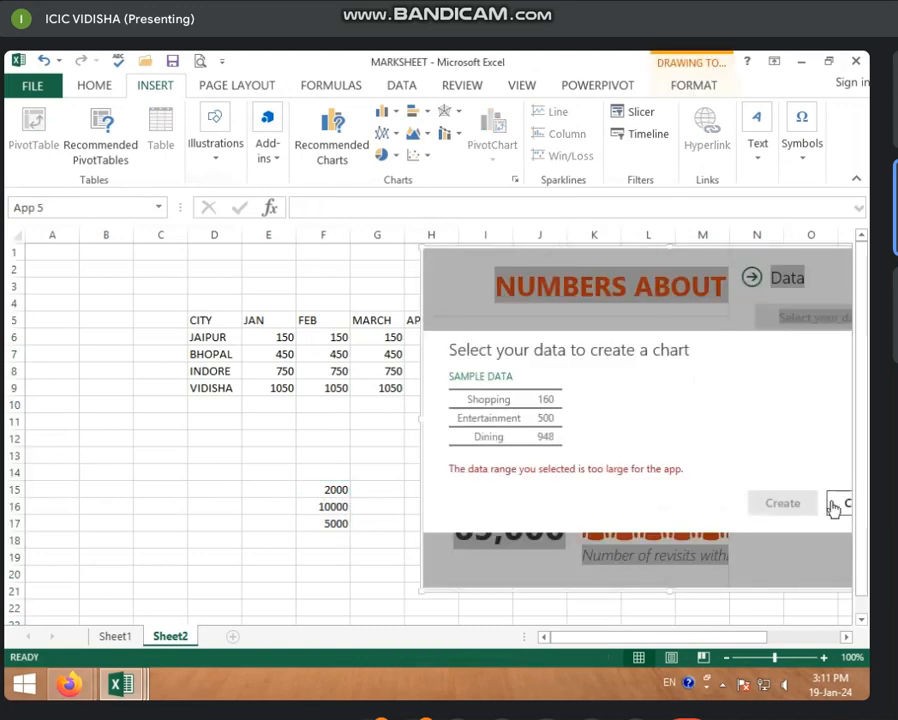
{"action": "left_click", "coordinate": [593, 262]}
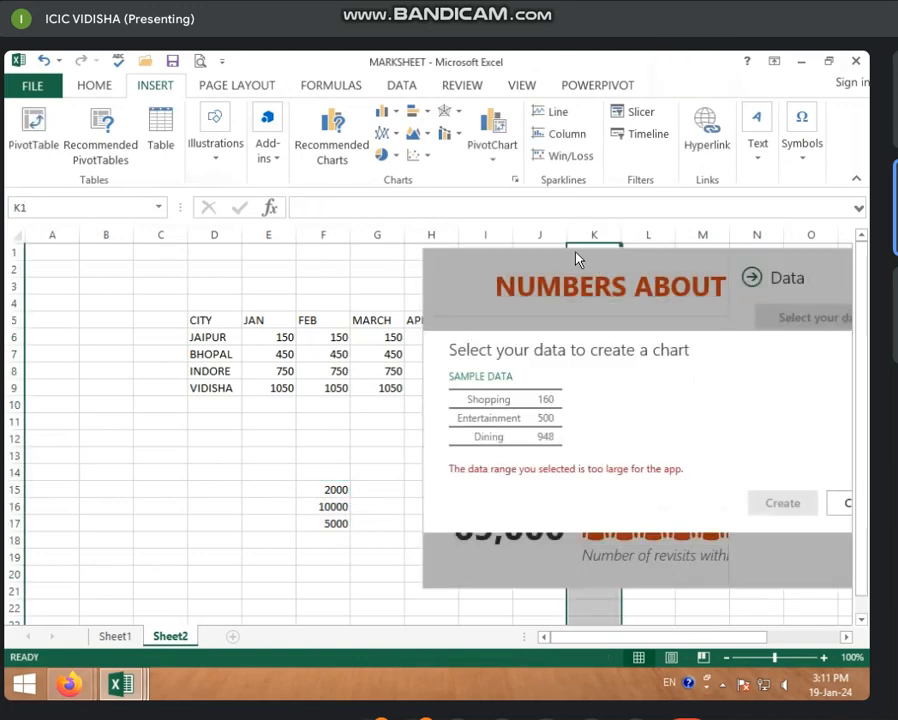
{"action": "mouse_move", "coordinate": [566, 250]}
{"action": "left_mouse_down"}
{"action": "mouse_move", "coordinate": [345, 258]}
{"action": "mouse_move", "coordinate": [555, 246]}
{"action": "left_mouse_up"}
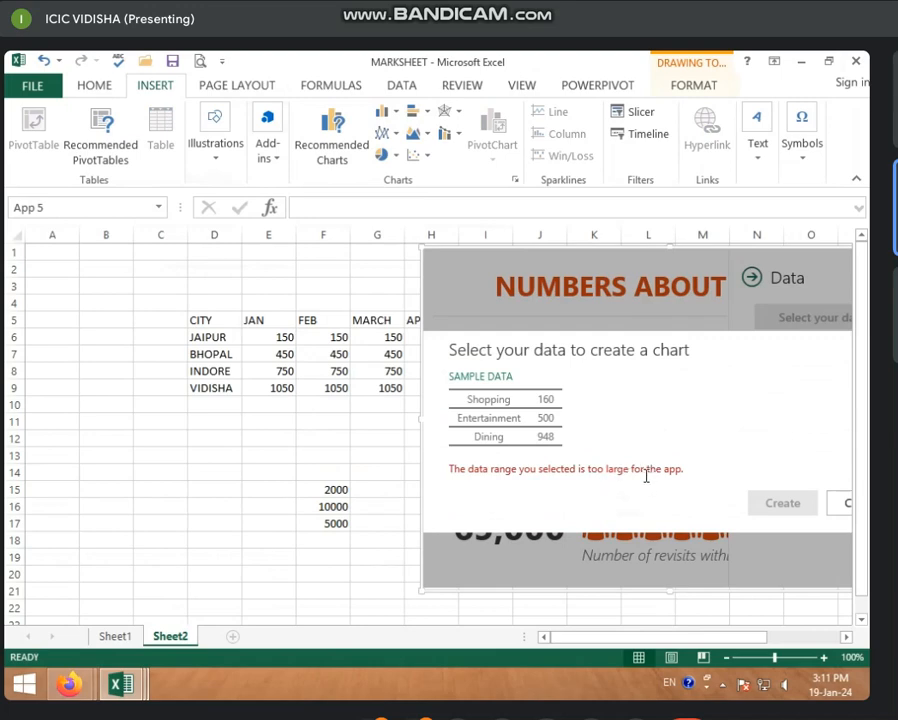
{"action": "left_click_drag", "start_coordinate": [334, 488], "coordinate": [330, 520]}
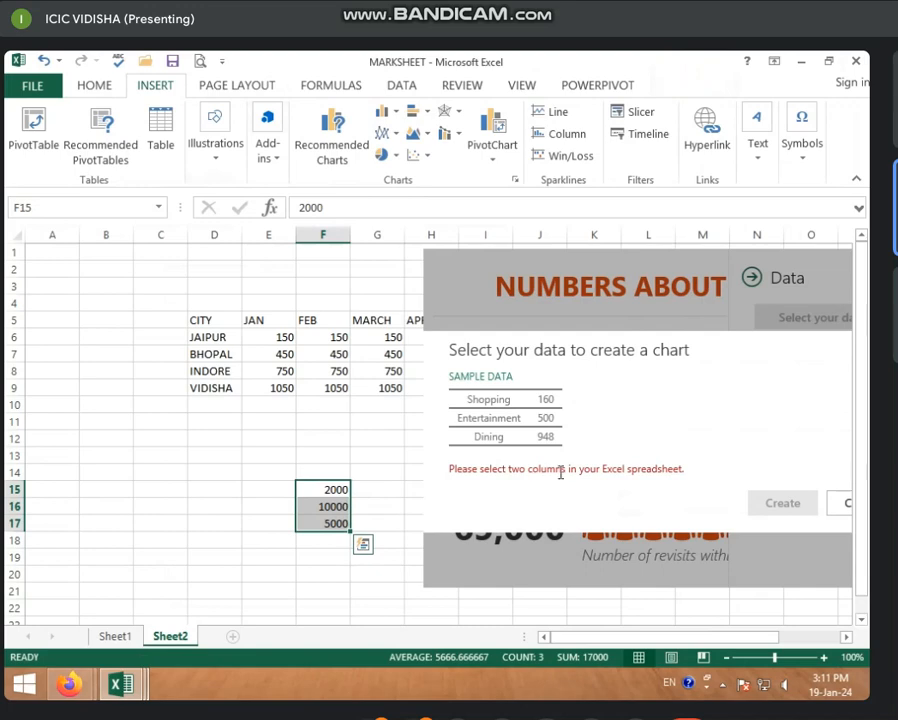
Enter the values 3000, 5000 and 6000 in cells E15 to E17, beside the existing figures.
{"action": "mouse_move", "coordinate": [272, 488]}
{"action": "left_mouse_down"}
{"action": "mouse_move", "coordinate": [280, 508]}
{"action": "mouse_move", "coordinate": [351, 531]}
{"action": "mouse_move", "coordinate": [322, 524]}
{"action": "mouse_move", "coordinate": [286, 494]}
{"action": "left_mouse_up"}
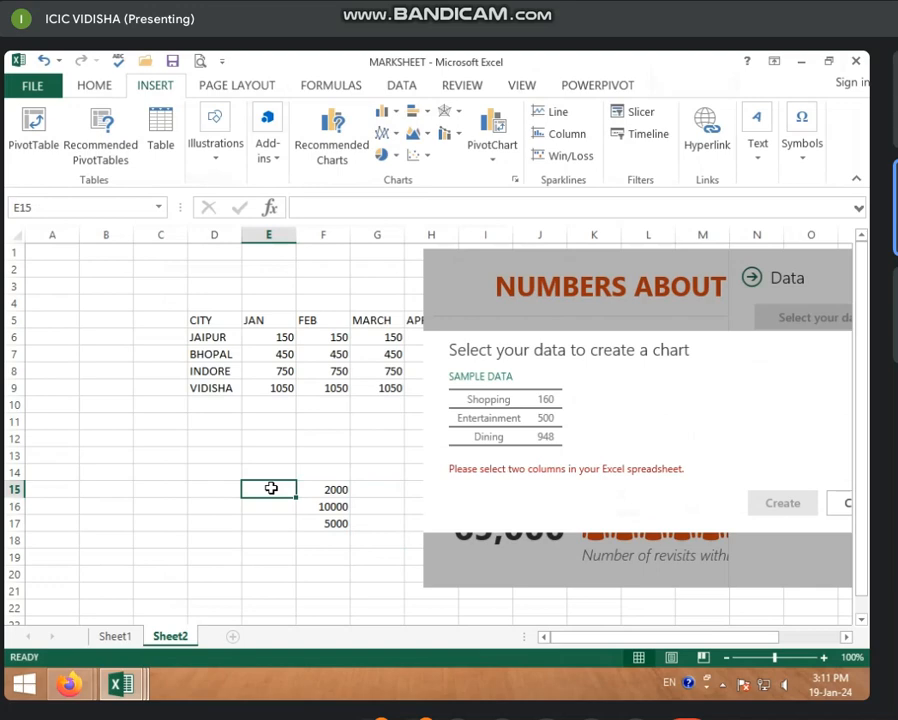
{"action": "type", "text": "3000"}
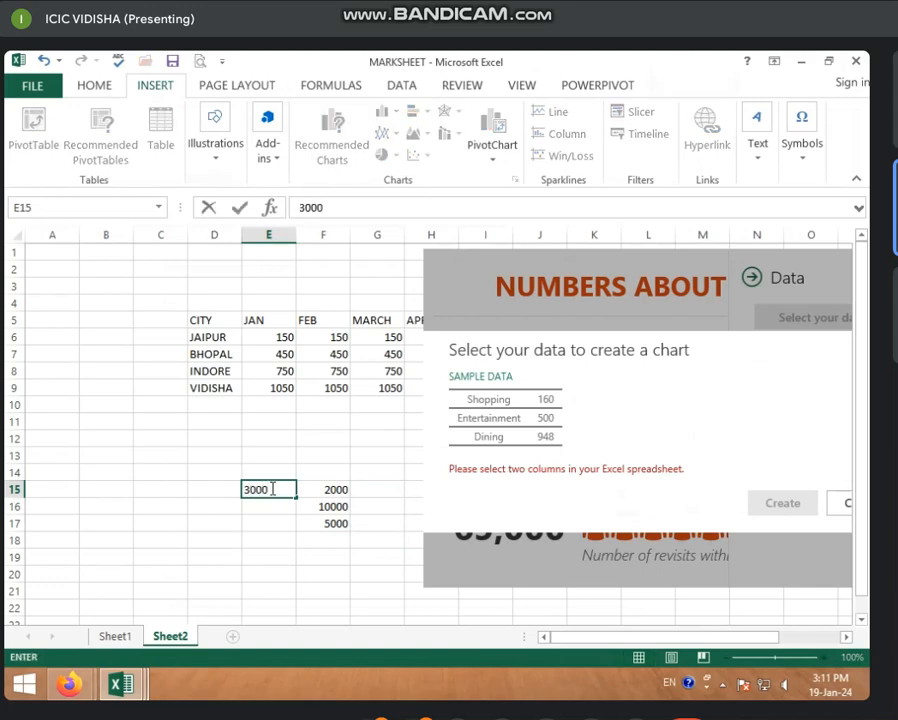
{"action": "key", "text": "Return"}
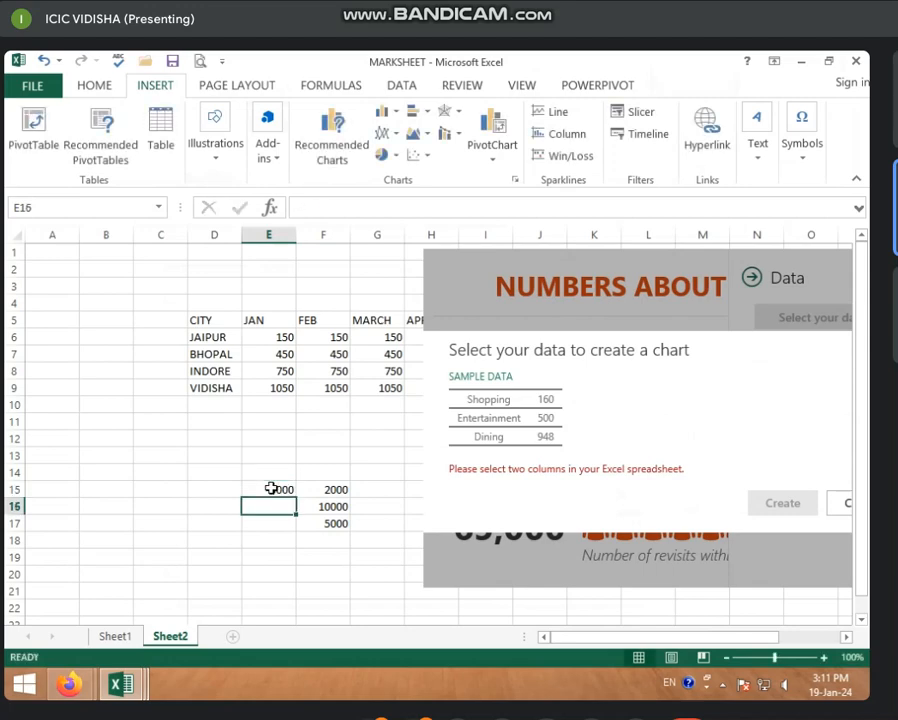
{"action": "type", "text": "5000"}
{"action": "key", "text": "Return"}
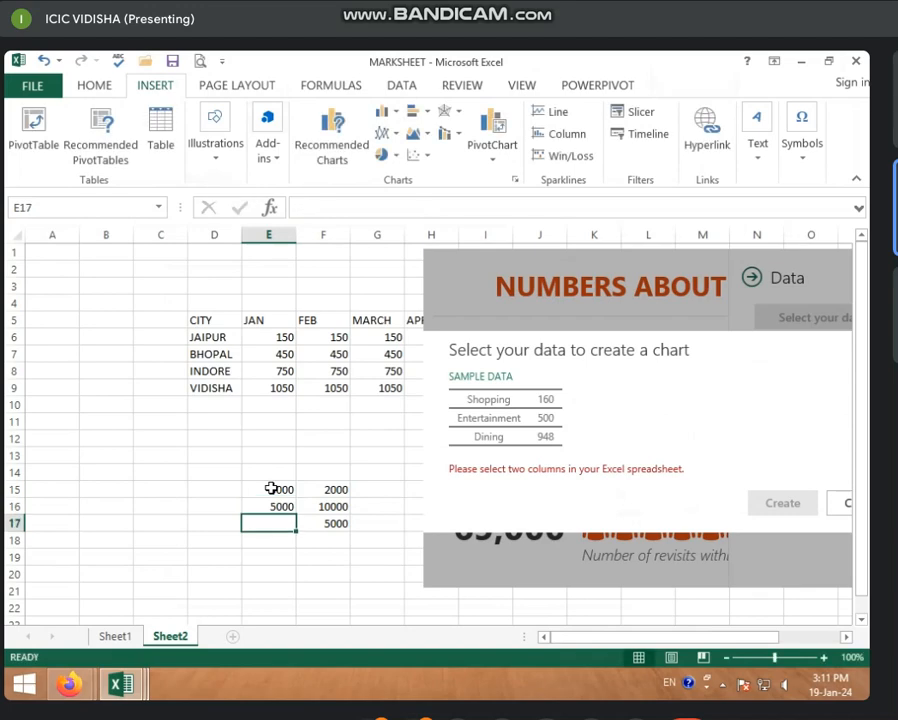
{"action": "type", "text": "6000"}
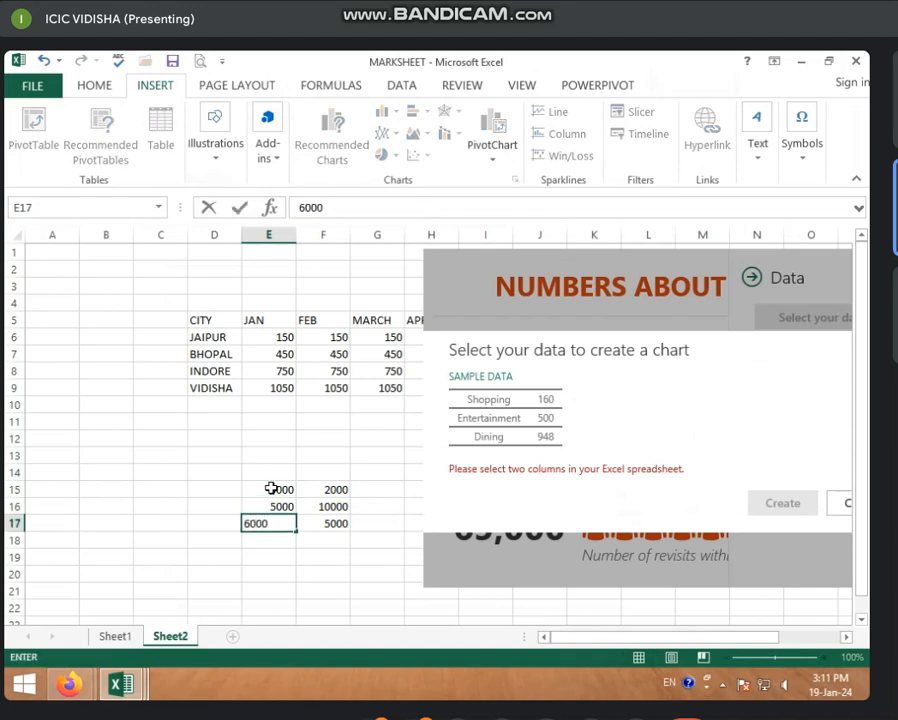
{"action": "key", "text": "Return"}
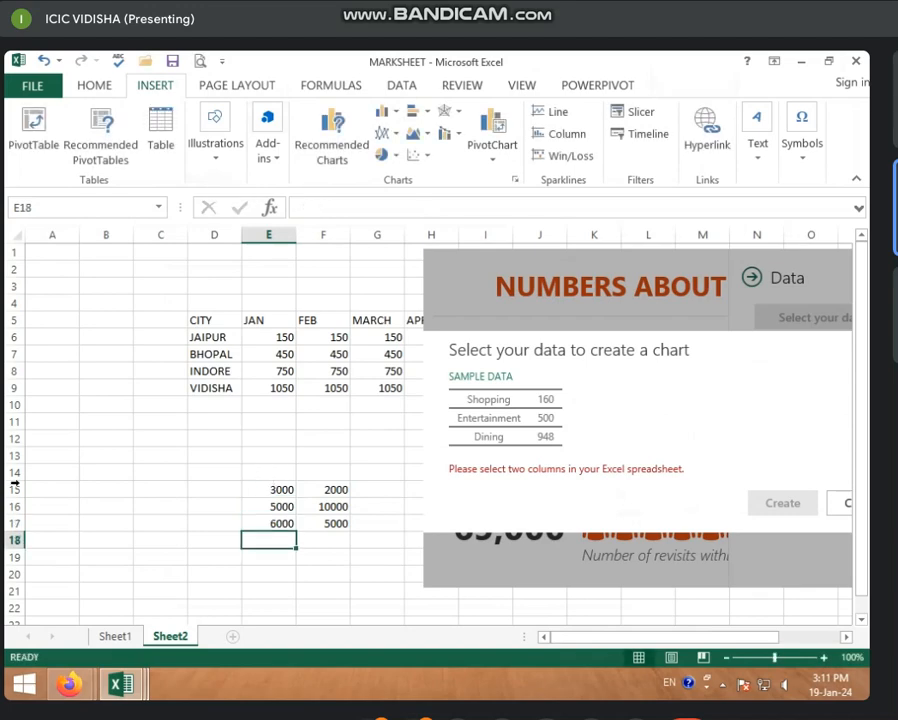
Create the People Graph from the two-column range E15:F17 and move it so it starts around column F.
{"action": "left_click_drag", "start_coordinate": [268, 489], "coordinate": [333, 522]}
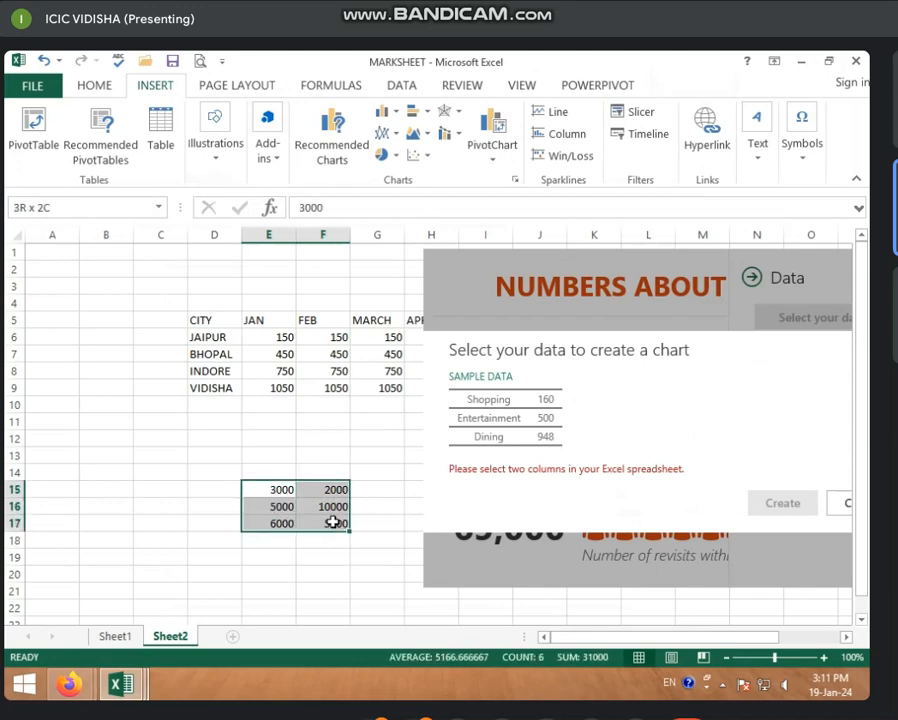
{"action": "left_click", "coordinate": [780, 509]}
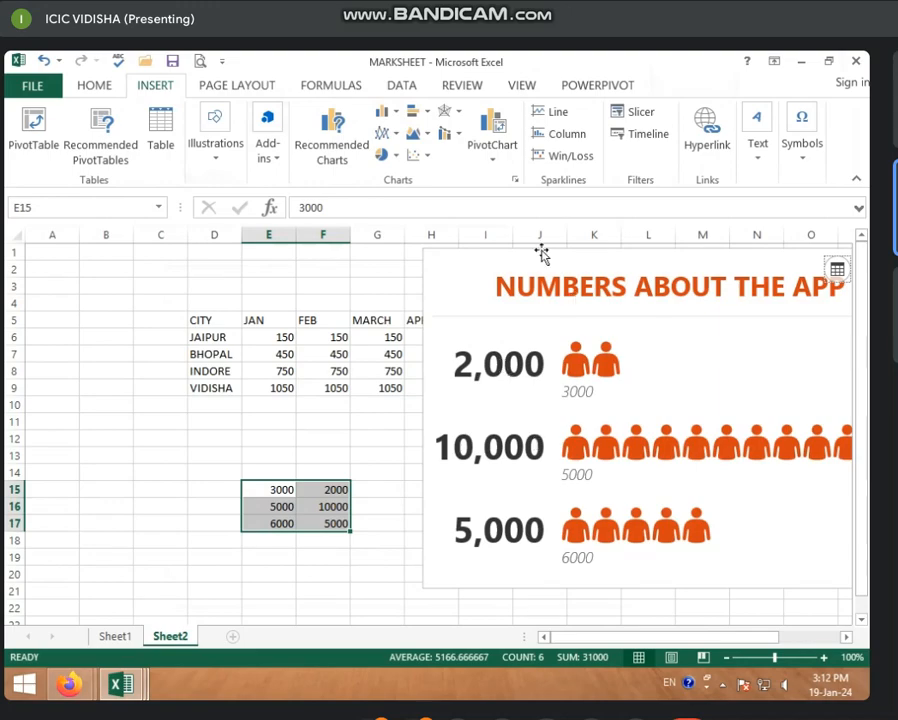
{"action": "left_click_drag", "start_coordinate": [539, 250], "coordinate": [426, 252]}
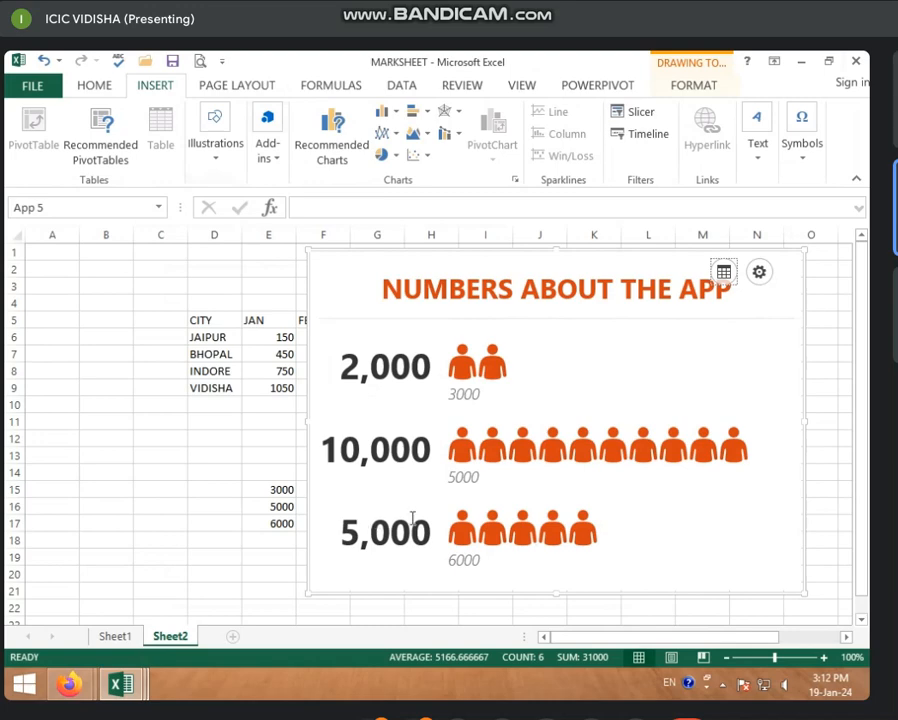
{"action": "left_click", "coordinate": [285, 490]}
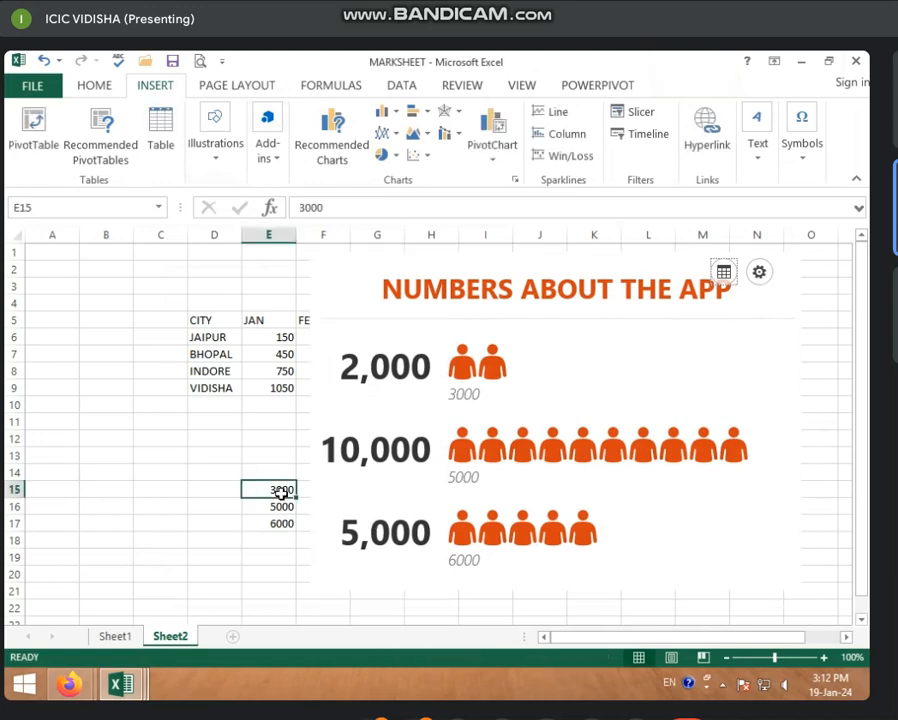
Delete the People Graph and clear the contents of cells E14:G18.
{"action": "left_click", "coordinate": [458, 253]}
{"action": "key", "text": "Delete"}
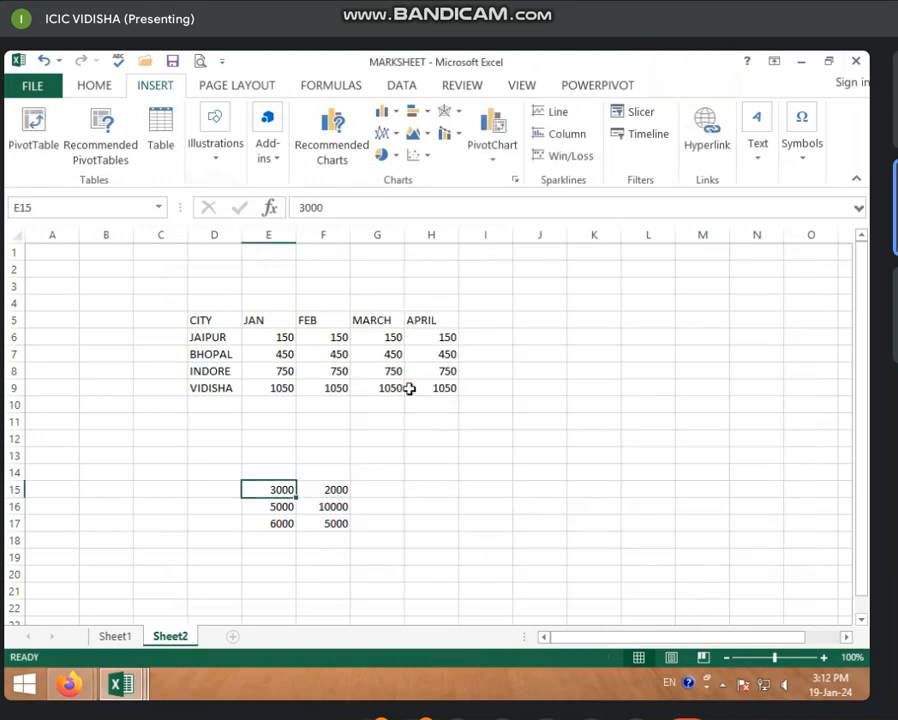
{"action": "left_click_drag", "start_coordinate": [268, 472], "coordinate": [380, 544]}
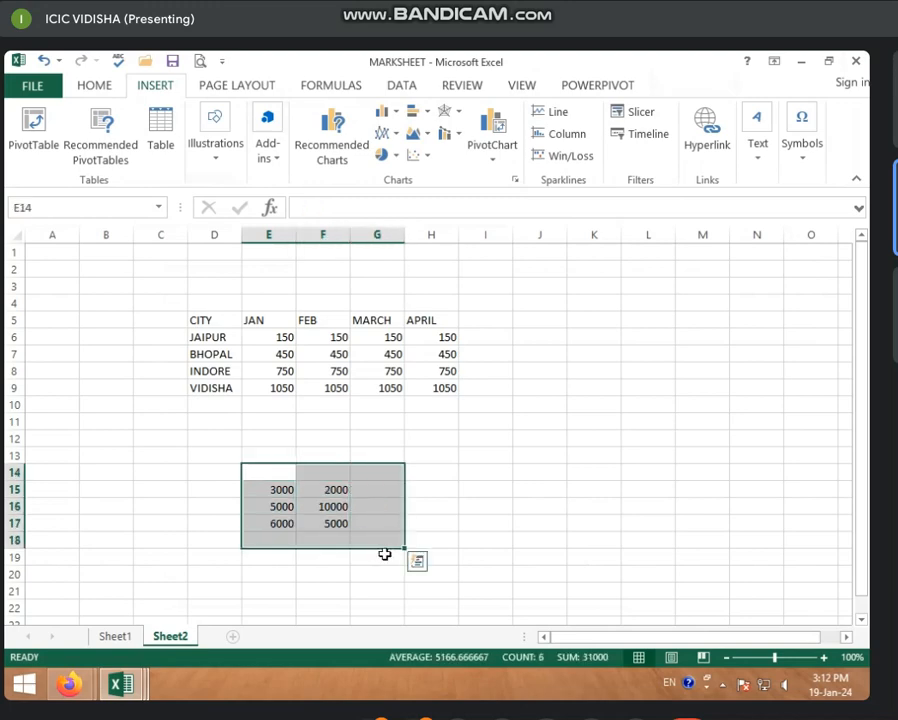
{"action": "key", "text": "Delete"}
{"action": "left_click", "coordinate": [189, 513]}
Enter four people's first names in cells B12 to B15.
{"action": "left_click", "coordinate": [111, 438]}
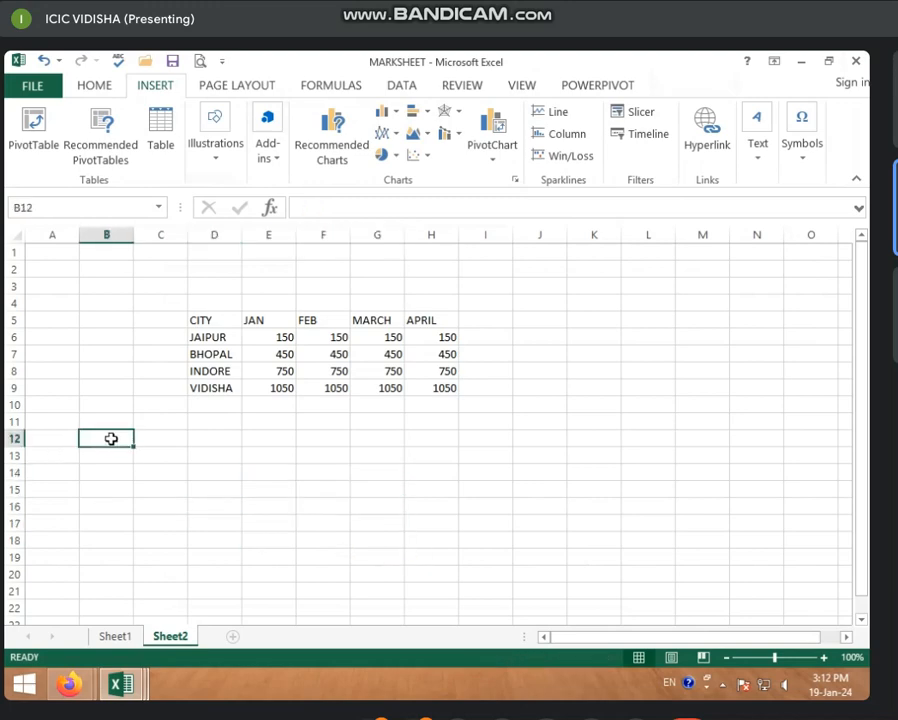
{"action": "type", "text": "AJ"}
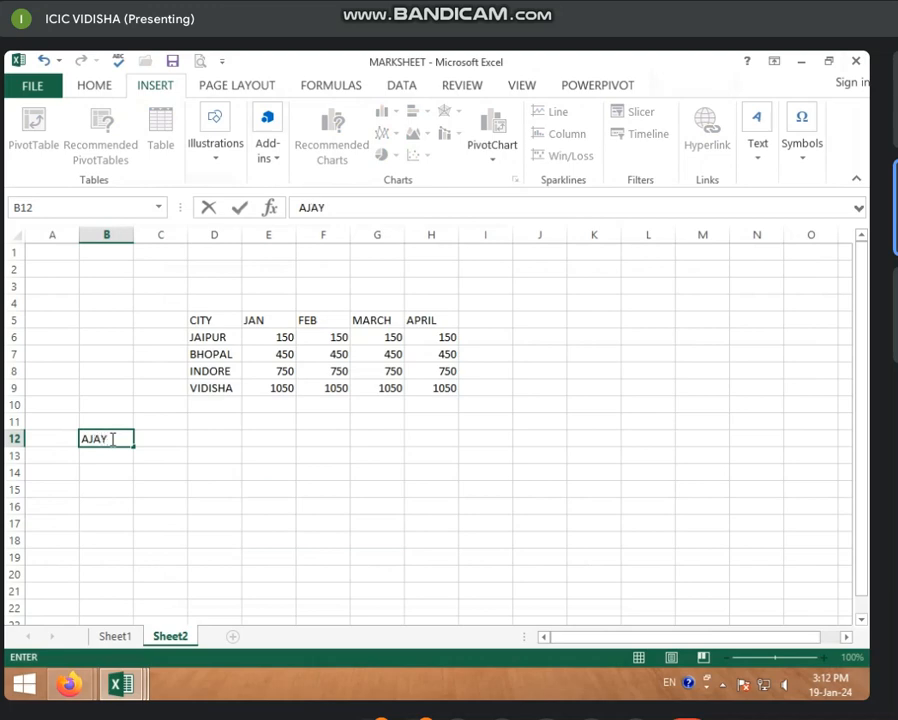
{"action": "type", "text": "AY"}
{"action": "key", "text": "Return"}
{"action": "type", "text": "MOHAN"}
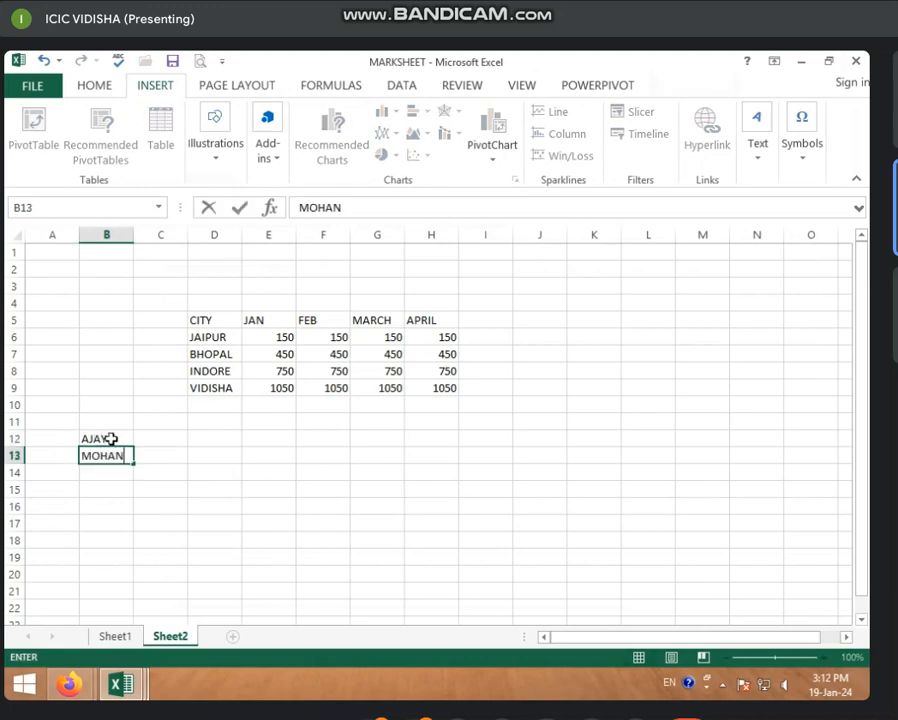
{"action": "key", "text": "Return"}
{"action": "type", "text": "SOHAN"}
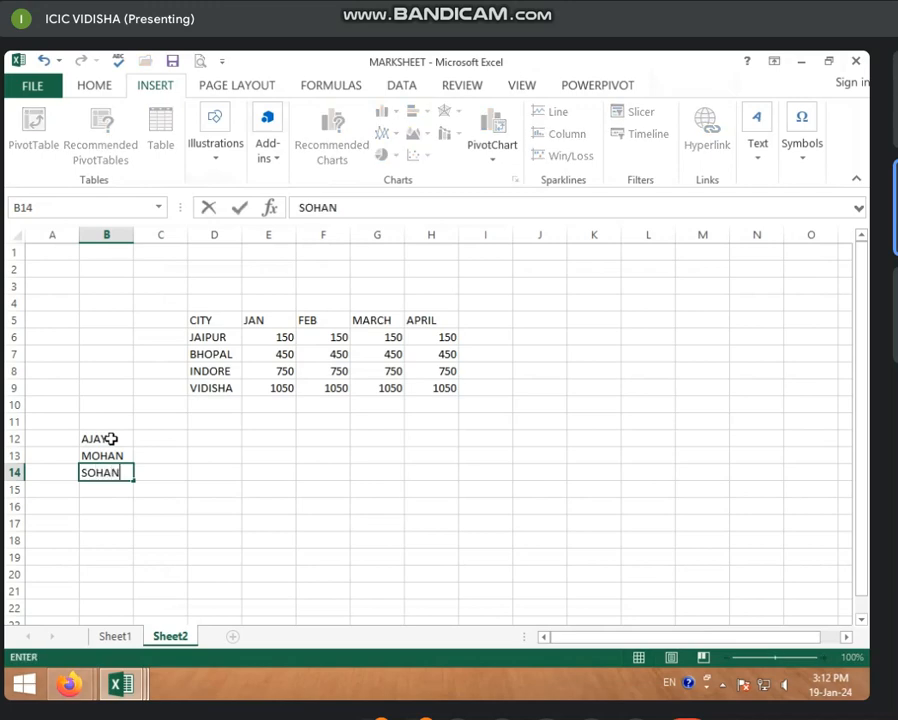
{"action": "key", "text": "Return"}
{"action": "type", "text": "RA"}
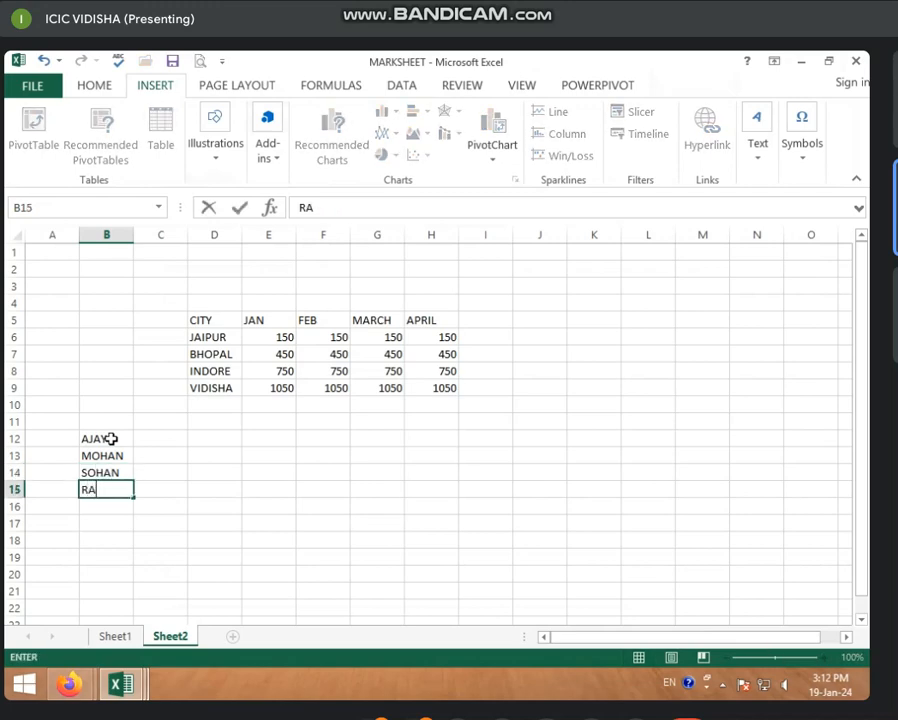
{"action": "type", "text": "HUL"}
{"action": "key", "text": "Return"}
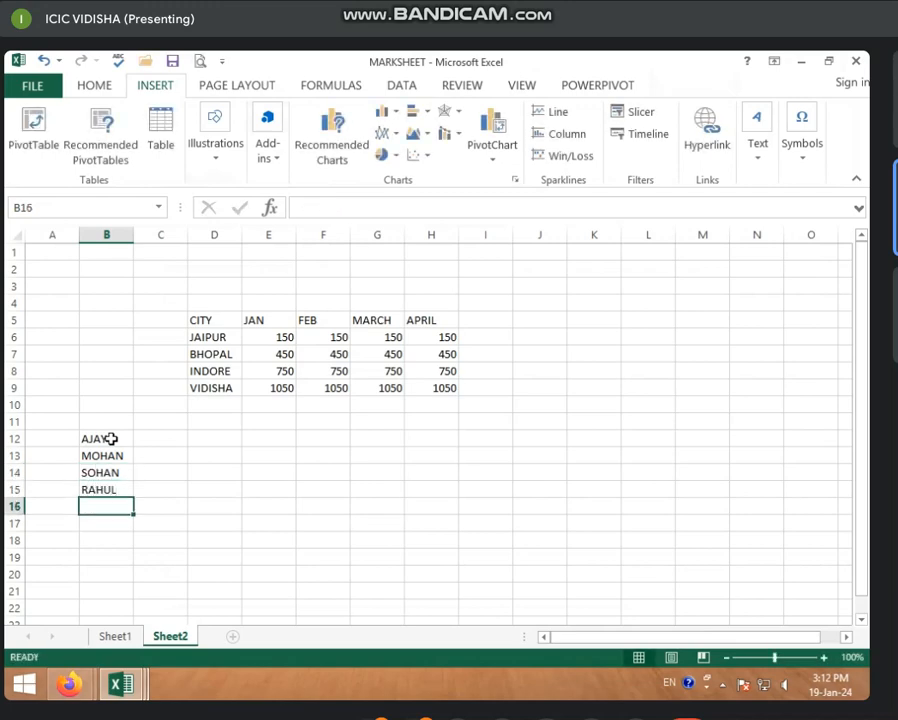
Enter the values 5000, 10000, 1000 and 2000 in cells C12 to C15, beside the names.
{"action": "left_click", "coordinate": [160, 441]}
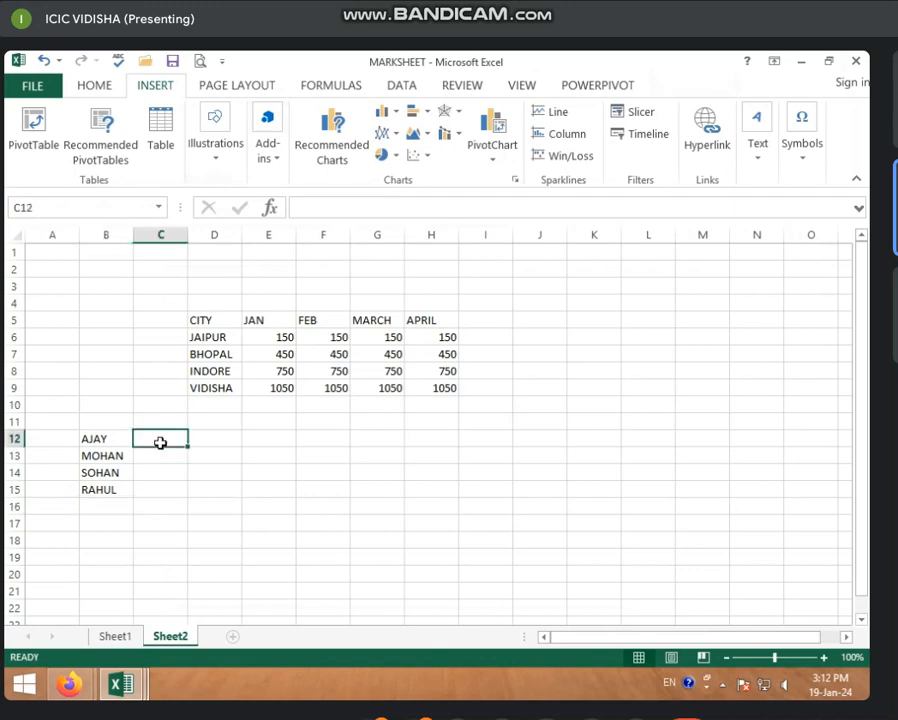
{"action": "type", "text": "5000"}
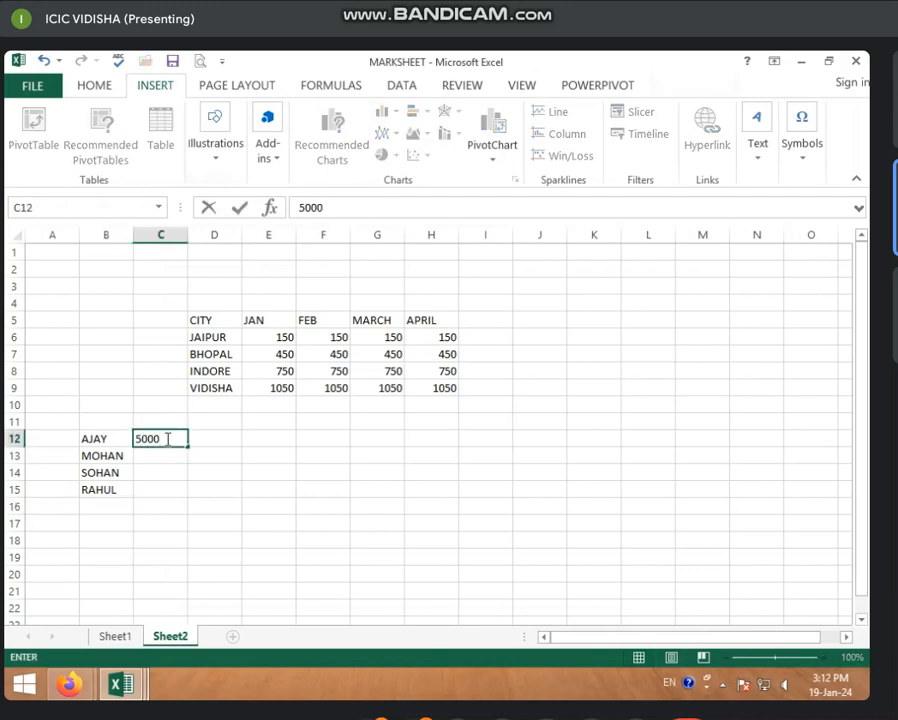
{"action": "key", "text": "Return"}
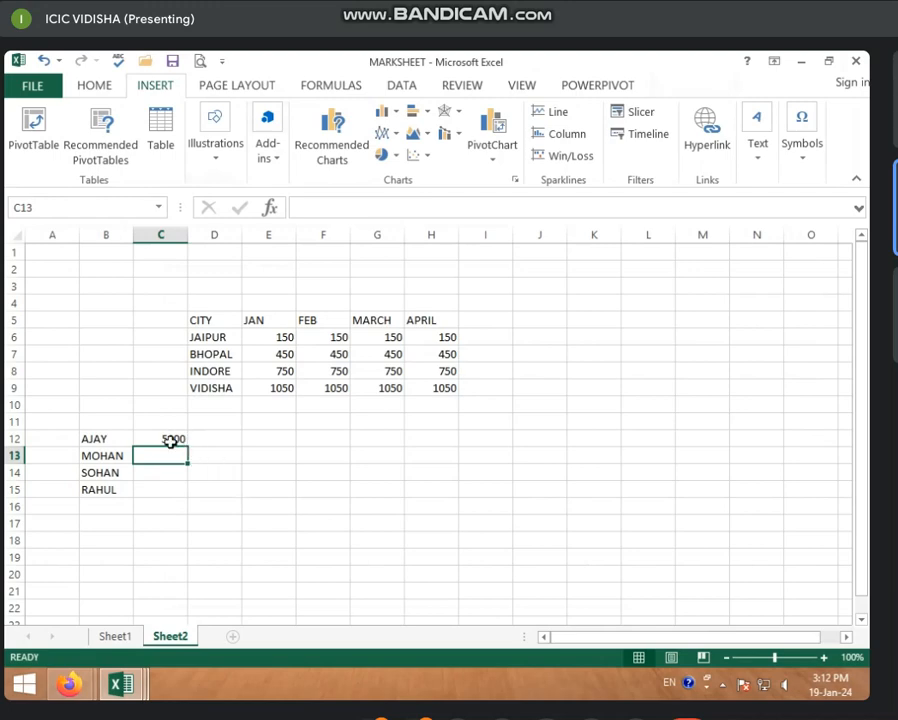
{"action": "type", "text": "1000"}
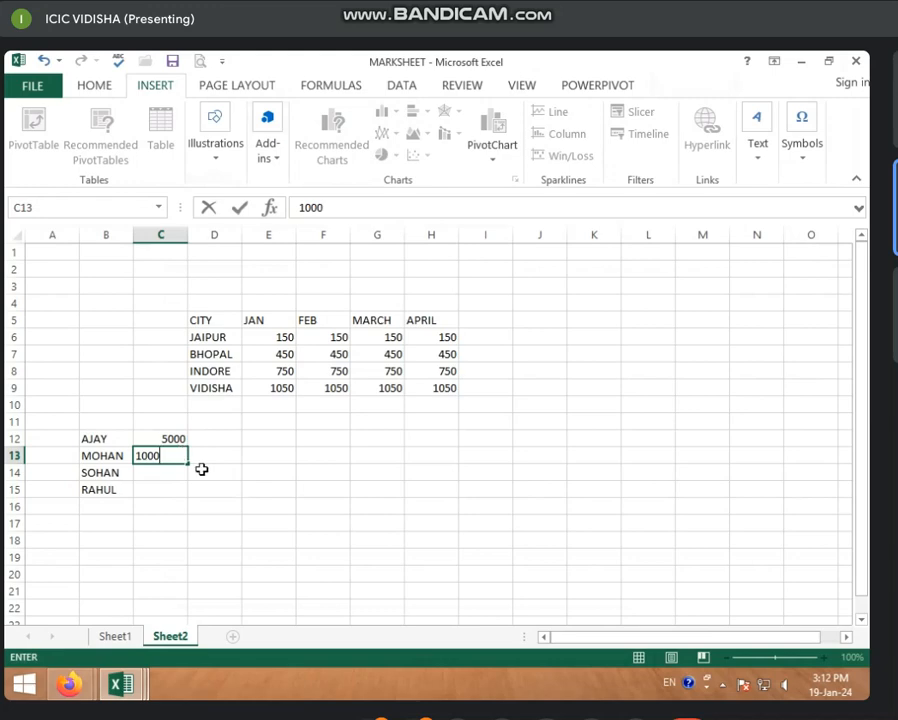
{"action": "type", "text": "0"}
{"action": "key", "text": "Return"}
{"action": "type", "text": "10"}
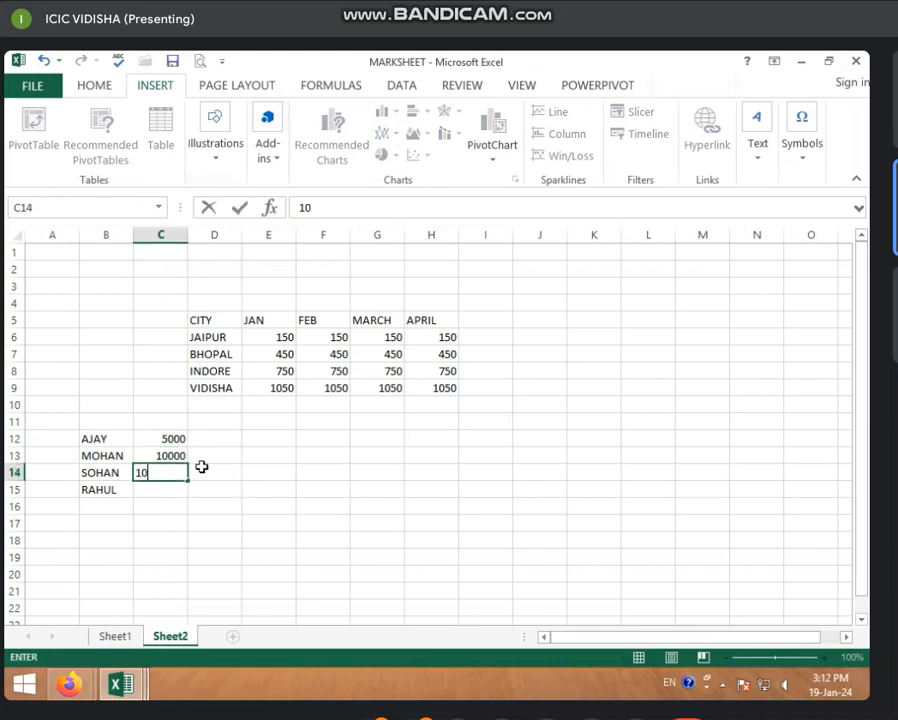
{"action": "type", "text": "00"}
{"action": "key", "text": "Return"}
{"action": "type", "text": "200"}
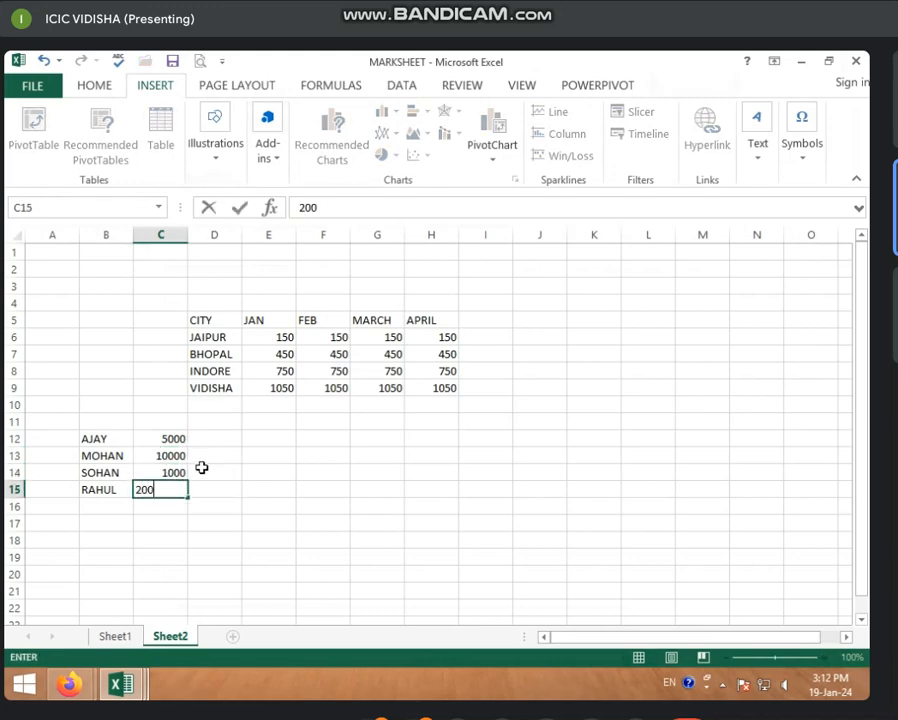
{"action": "type", "text": "0"}
{"action": "left_click", "coordinate": [205, 458]}
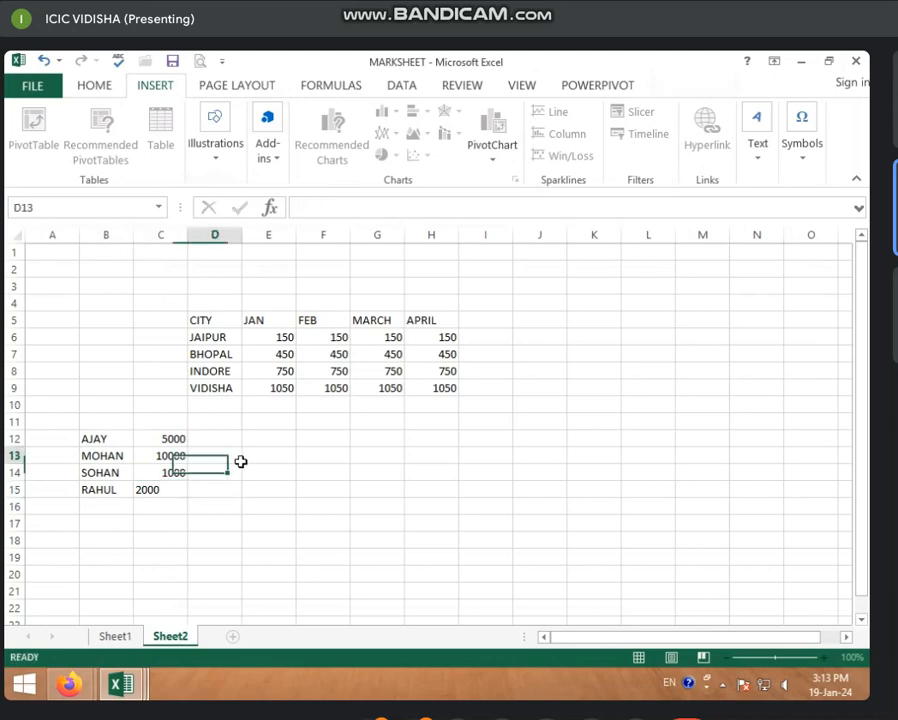
Insert a new People Graph add-in with the range B12:C15 selected.
{"action": "left_click", "coordinate": [90, 439]}
{"action": "left_click_drag", "start_coordinate": [90, 439], "coordinate": [178, 490]}
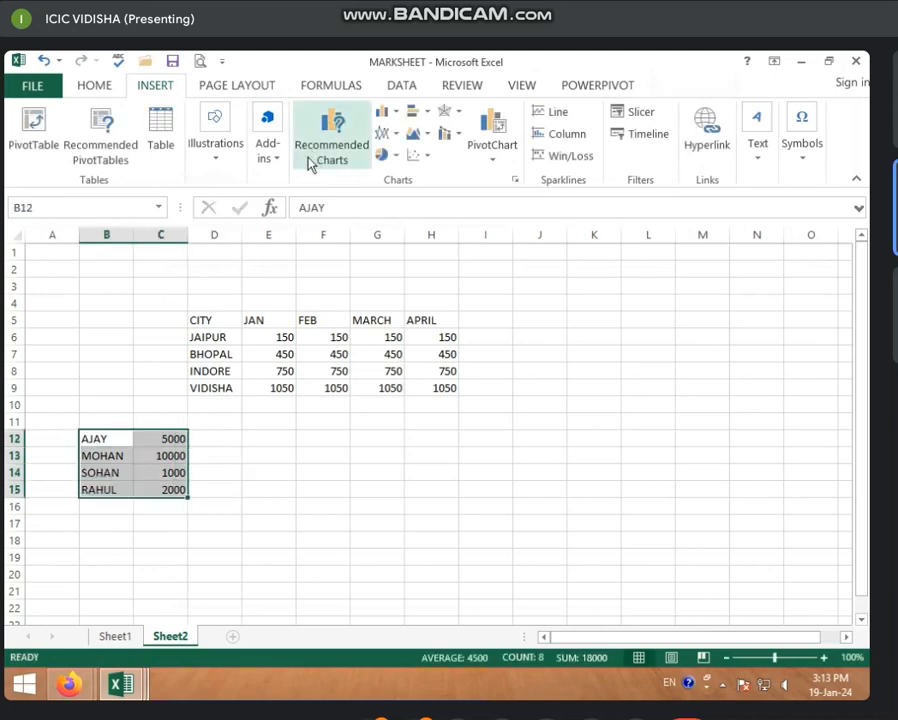
{"action": "left_click", "coordinate": [270, 158]}
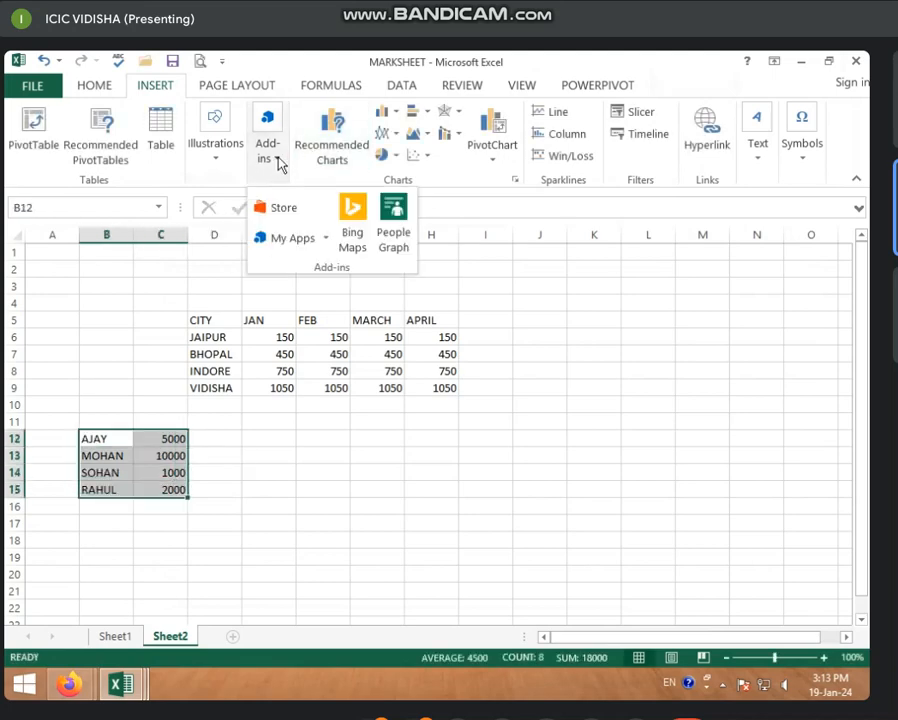
{"action": "left_click", "coordinate": [395, 230]}
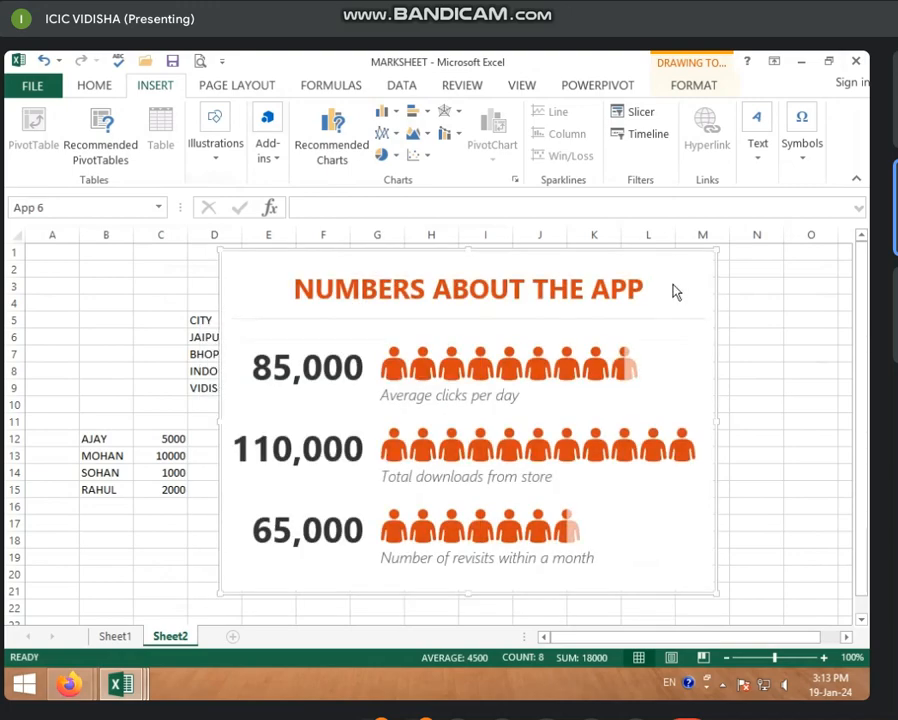
Create the People Graph's chart using the names and values in B12:C15 as its data.
{"action": "left_click", "coordinate": [636, 271]}
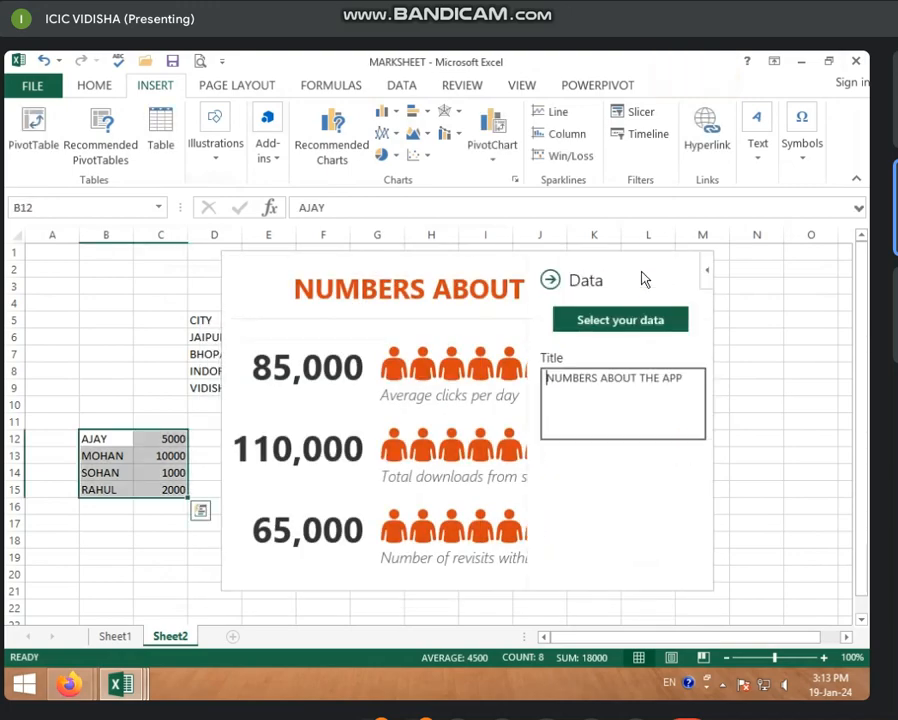
{"action": "left_click", "coordinate": [578, 321]}
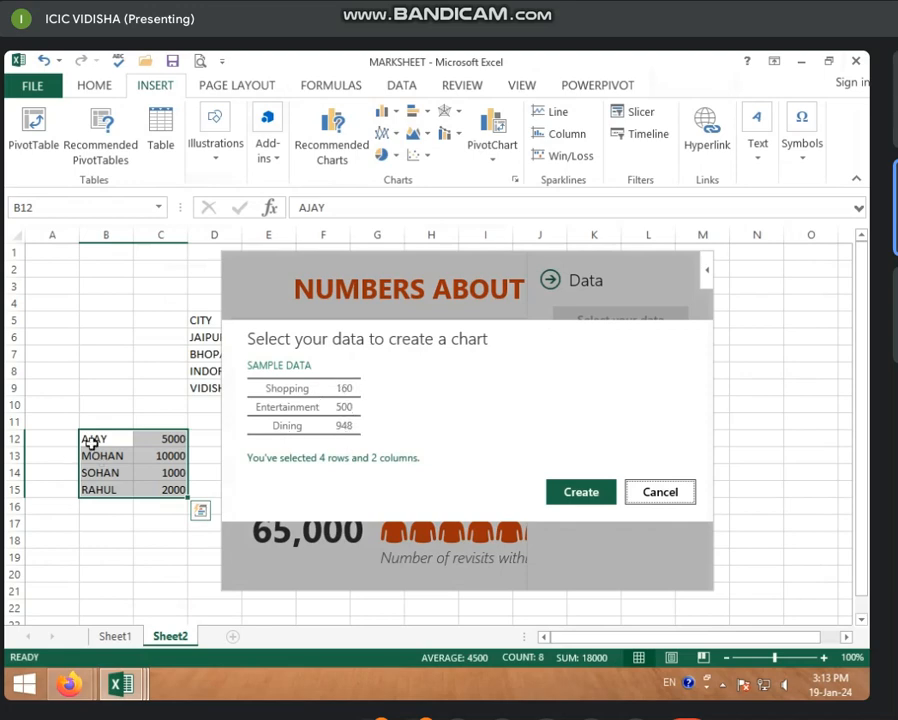
{"action": "left_click_drag", "start_coordinate": [91, 441], "coordinate": [164, 488]}
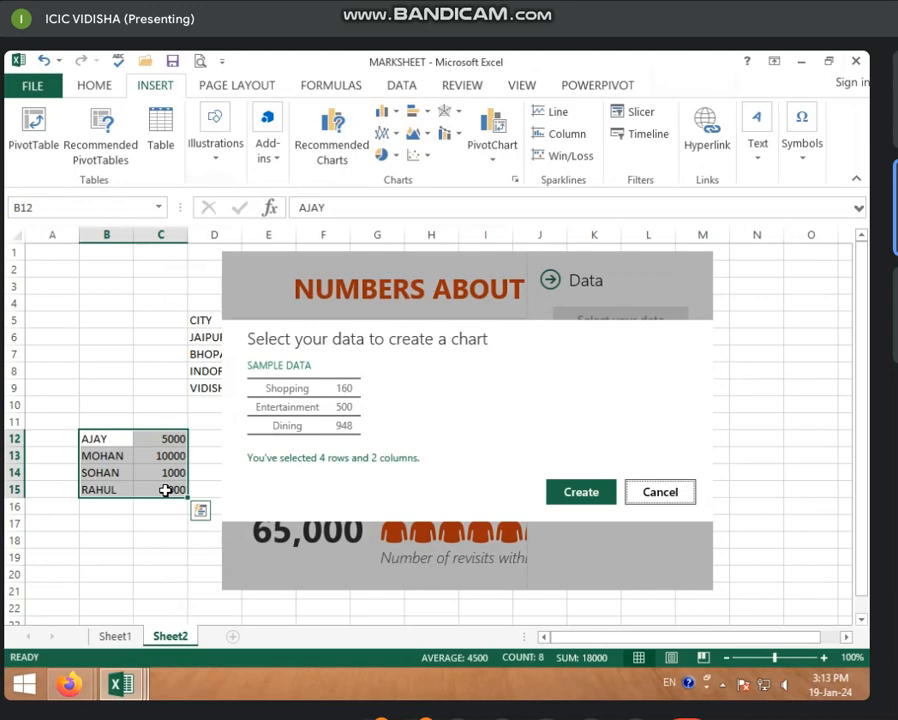
{"action": "left_click", "coordinate": [579, 497]}
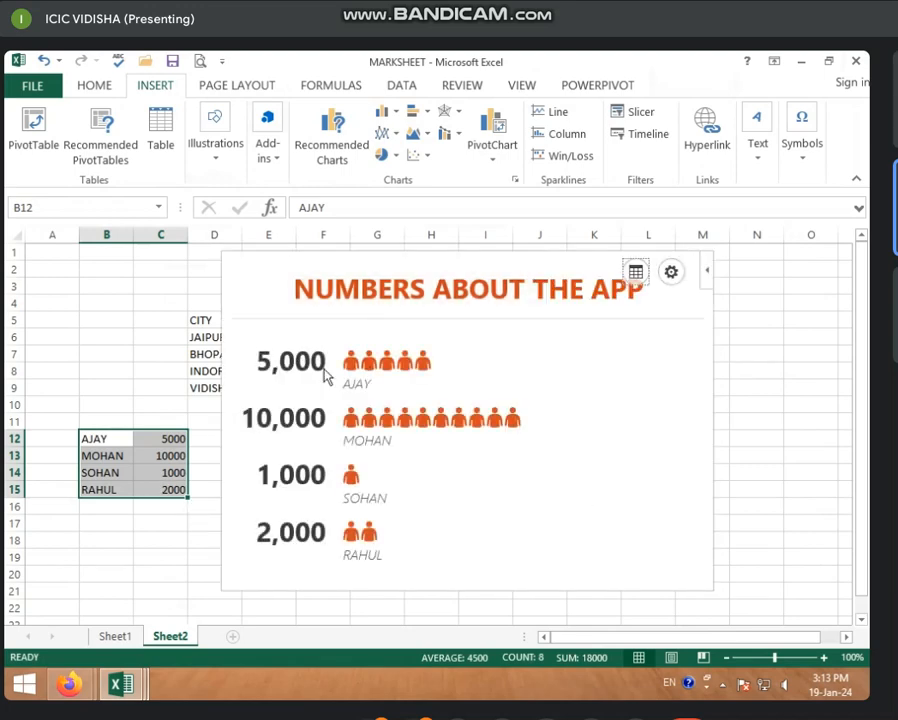